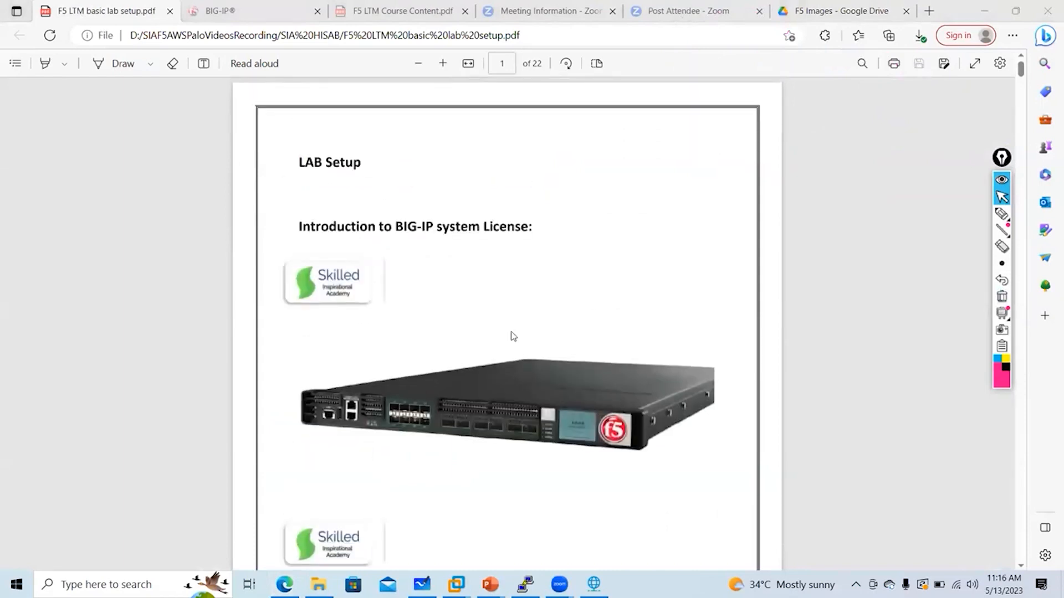
Scroll the F5 LTM basic lab setup PDF to page 11, then back to the page 2 Licenses section
scroll(512, 335, down, 3)
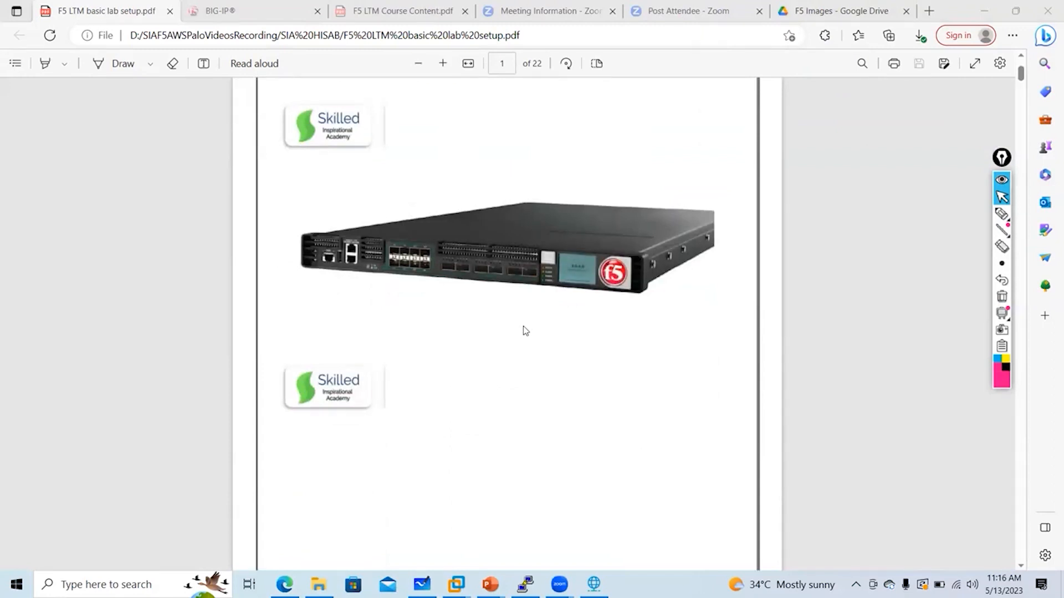
scroll(528, 329, down, 13)
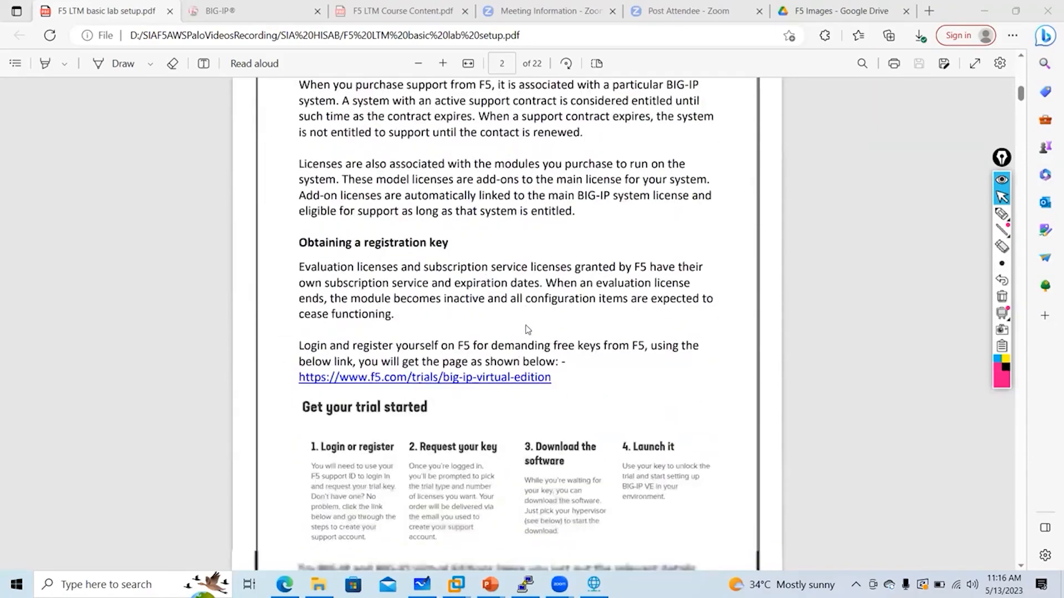
scroll(526, 329, down, 12)
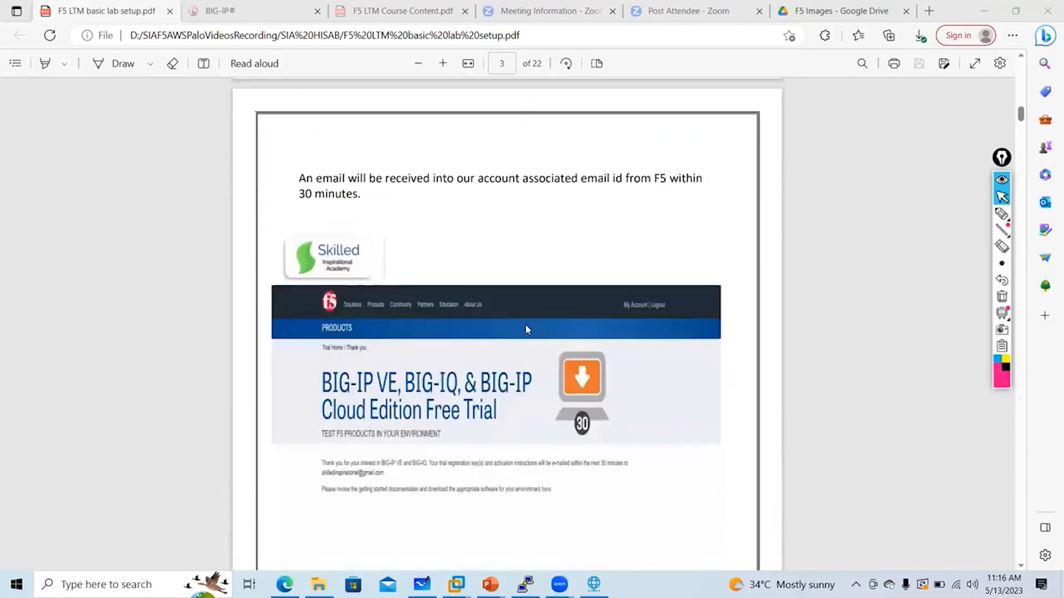
scroll(525, 324, up, 6)
scroll(512, 311, up, 5)
scroll(504, 304, down, 9)
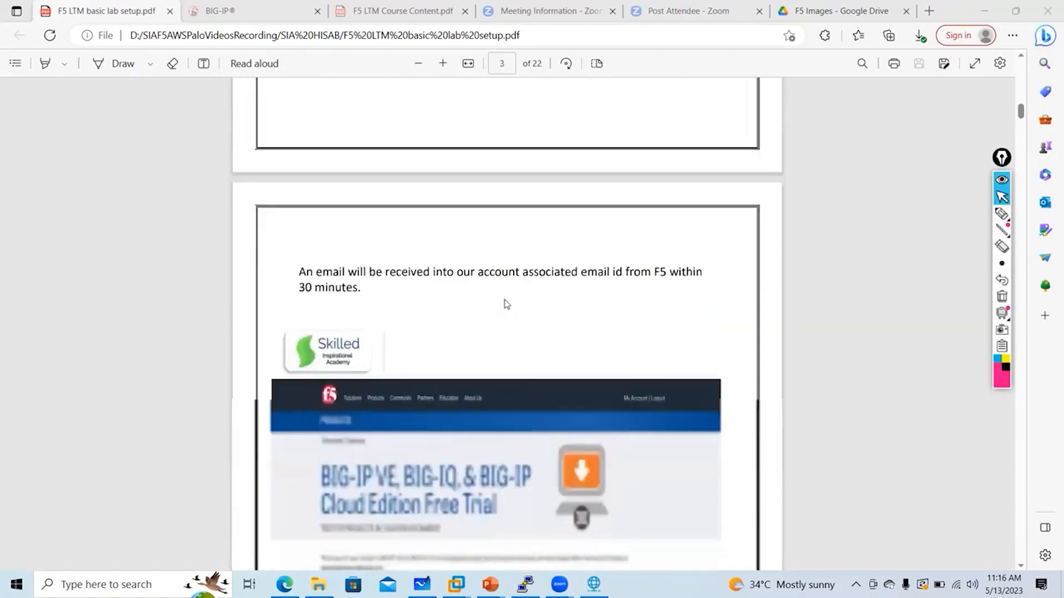
scroll(506, 303, down, 15)
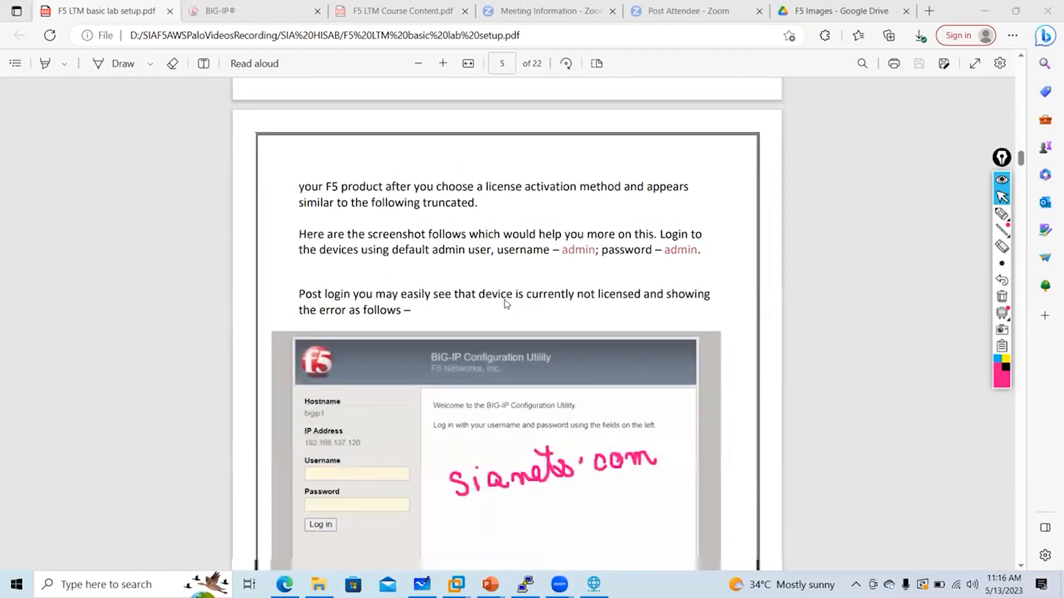
scroll(506, 304, up, 5)
scroll(506, 299, down, 20)
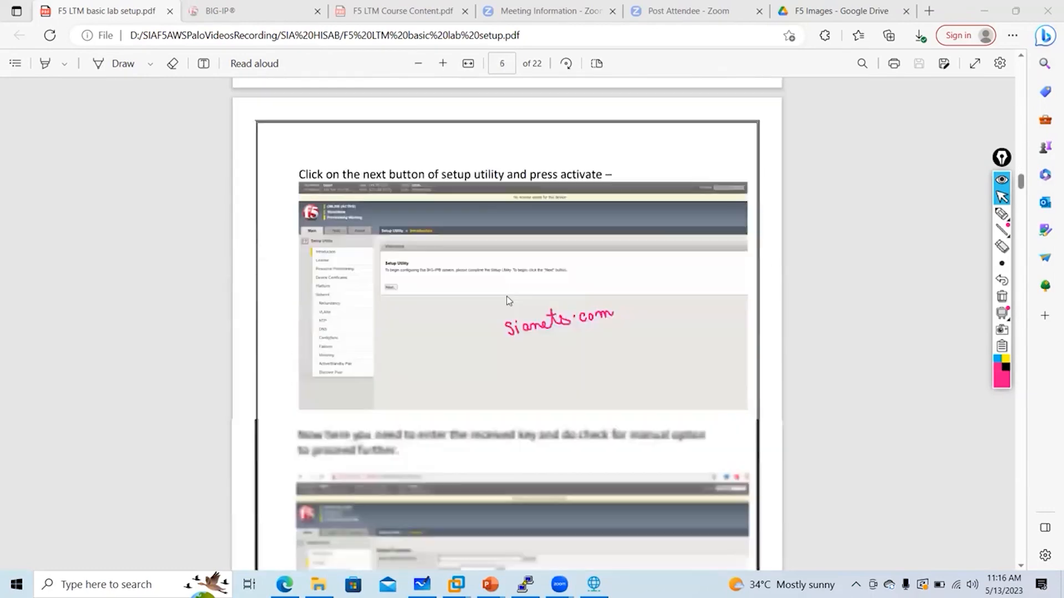
scroll(509, 301, down, 15)
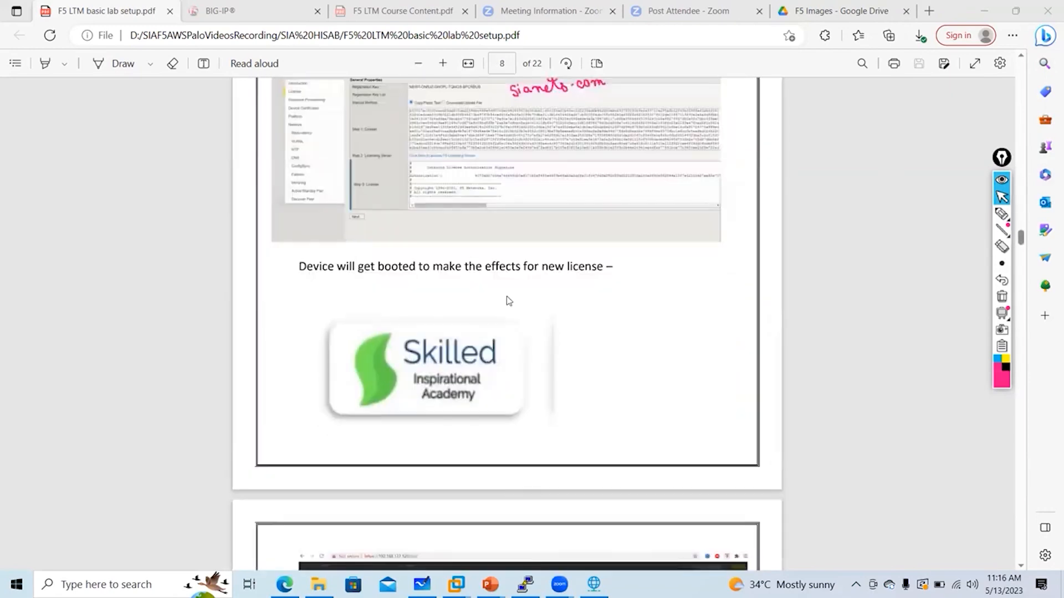
scroll(507, 299, down, 15)
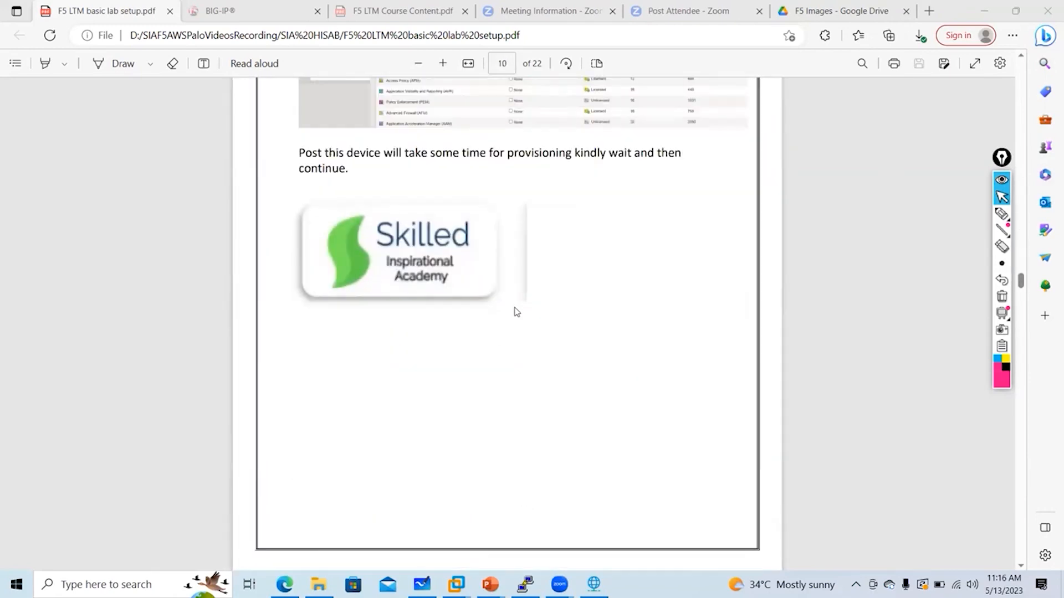
scroll(516, 311, down, 8)
scroll(516, 312, up, 20)
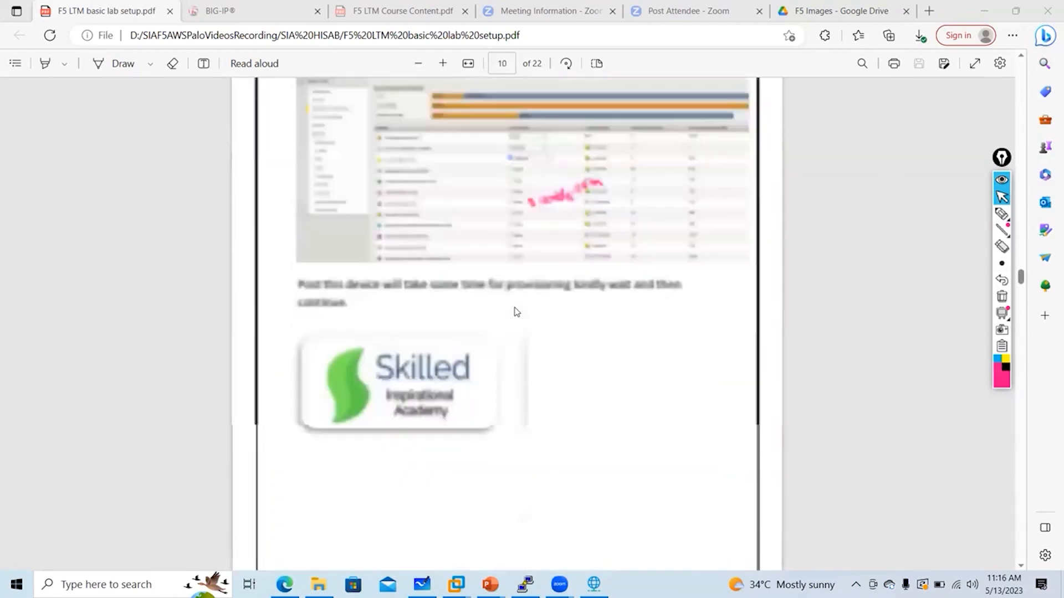
scroll(501, 309, up, 20)
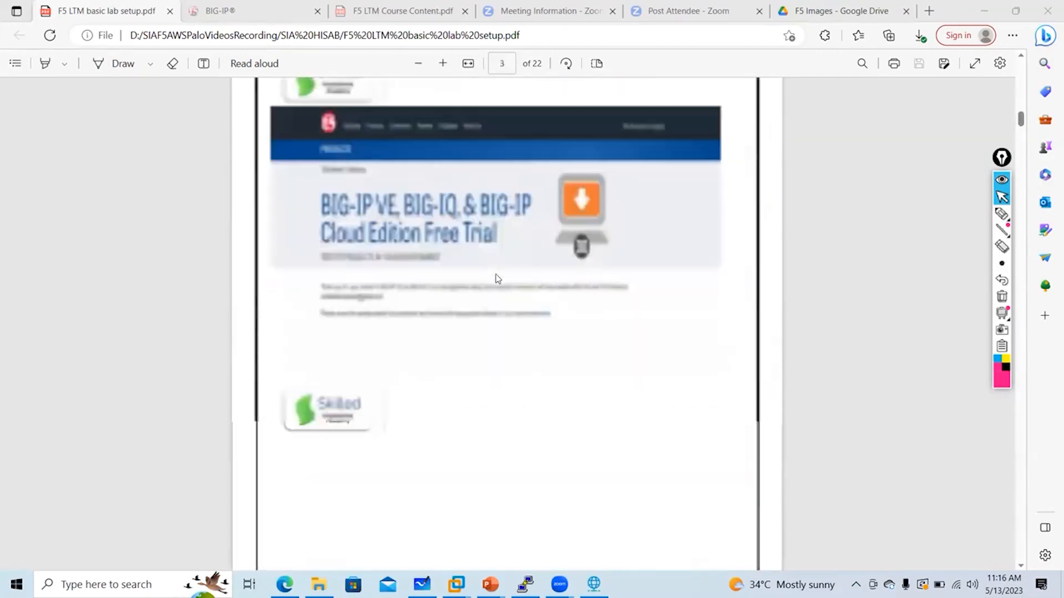
Bring VMware Workstation forward and select BIGIP-12.1.0Stadby in the Library, then enable the annotation pen
mouse_move(456, 584)
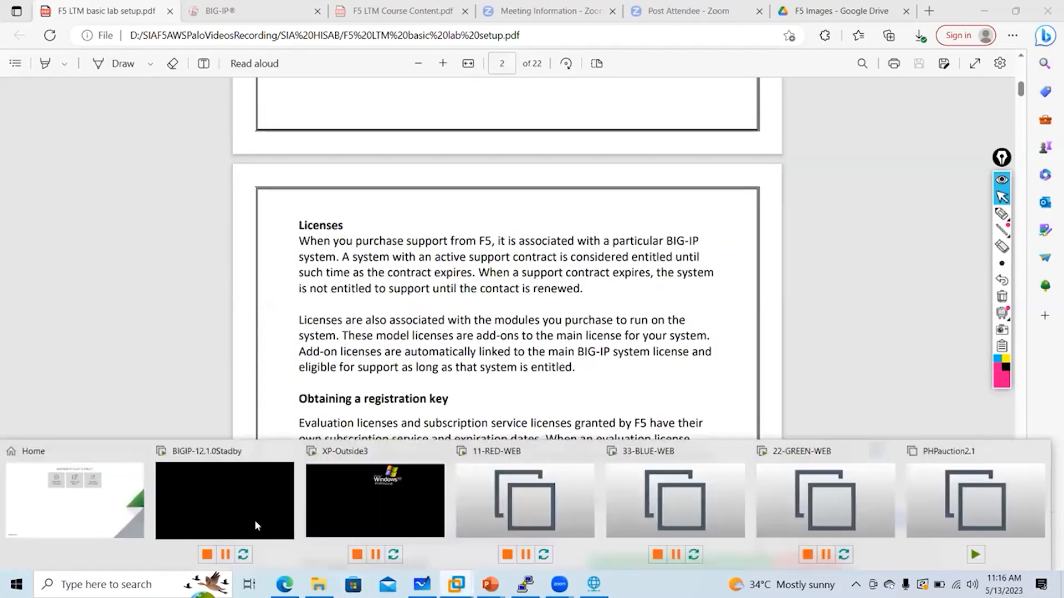
click(23, 501)
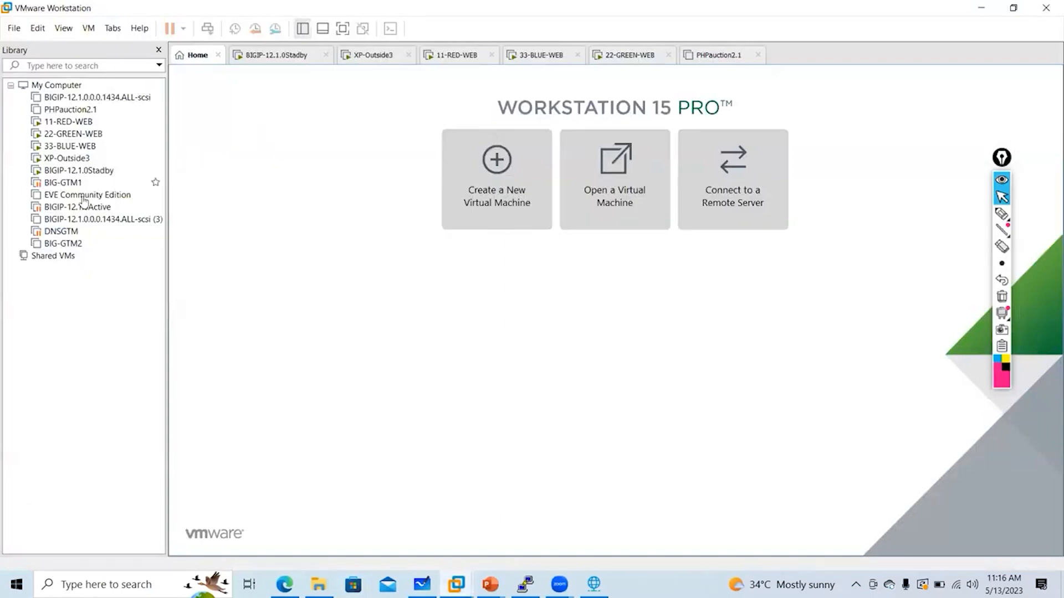
click(57, 171)
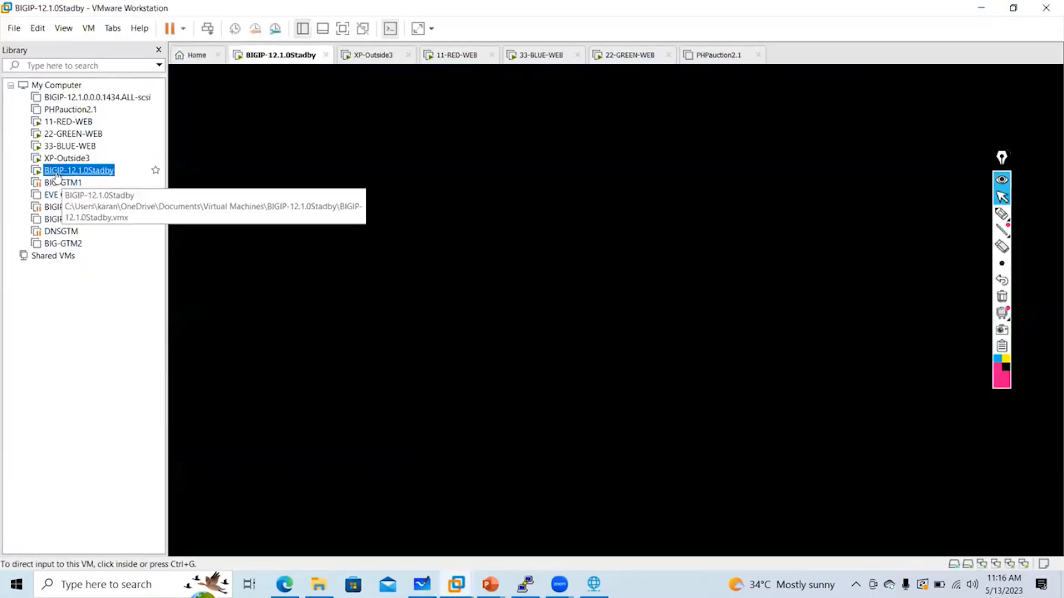
right_click(71, 170)
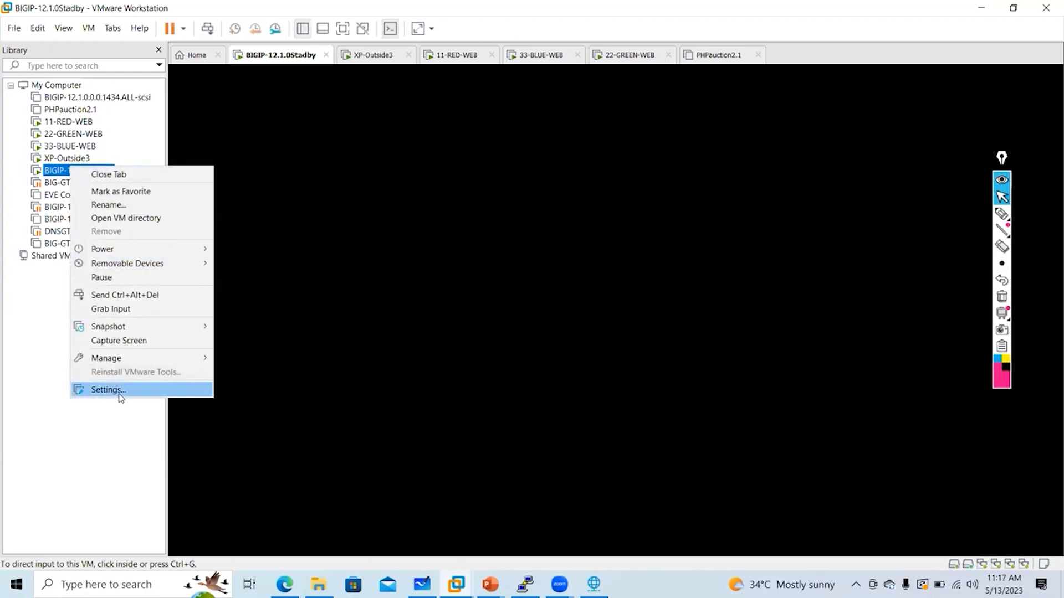
click(1002, 214)
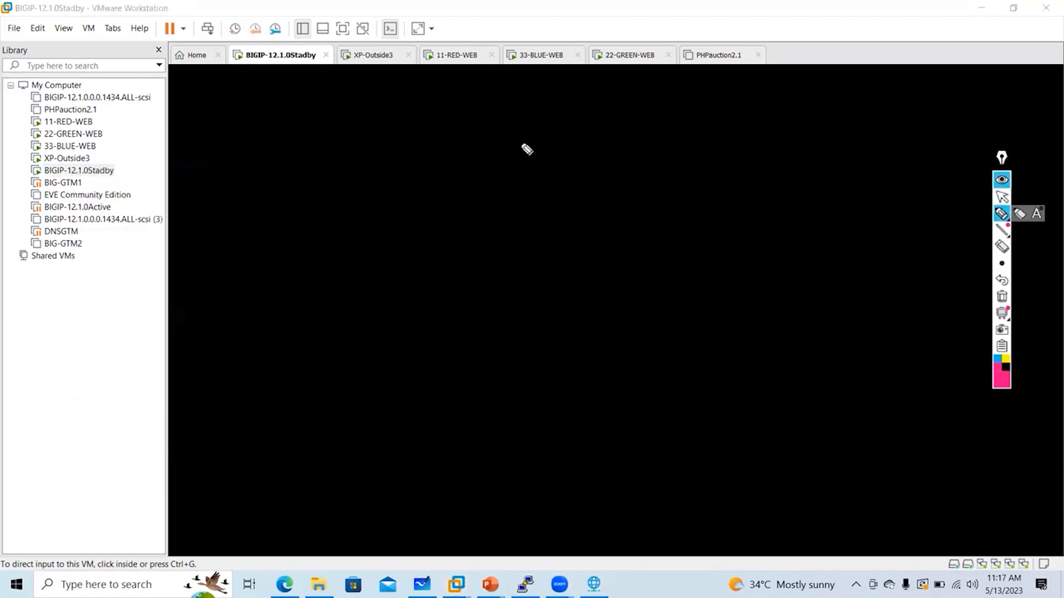
mouse_move(520, 116)
mouse_down()
mouse_move(533, 148)
mouse_move(557, 147)
mouse_up()
drag(563, 121, 574, 150)
drag(545, 166, 579, 160)
drag(518, 102, 577, 173)
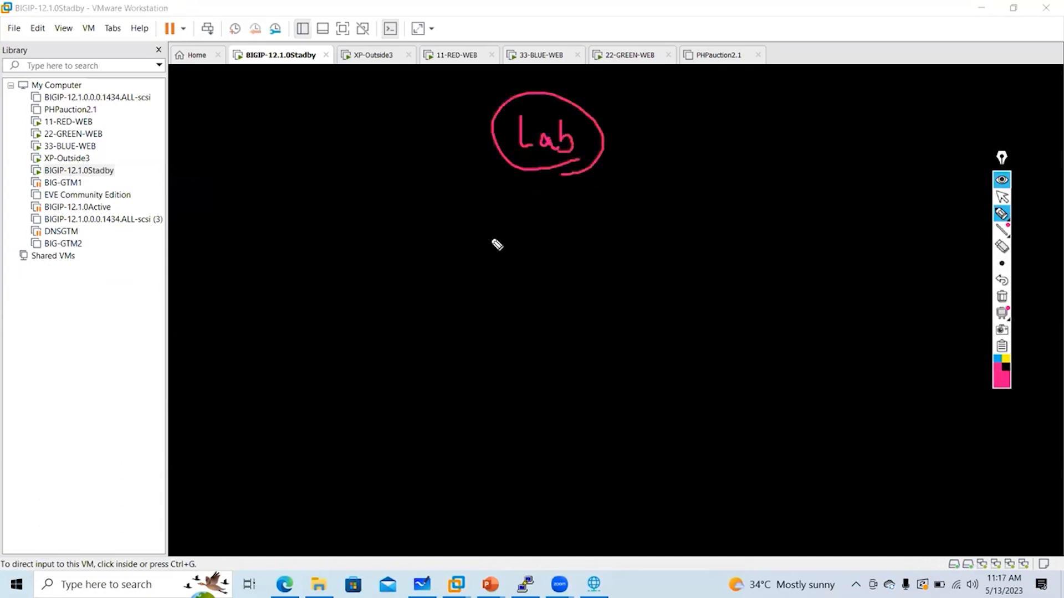
mouse_move(491, 239)
mouse_down()
mouse_move(515, 240)
mouse_move(517, 264)
mouse_up()
mouse_move(537, 256)
mouse_down()
mouse_move(552, 232)
mouse_move(576, 261)
mouse_move(601, 237)
mouse_move(621, 258)
mouse_up()
drag(632, 248, 634, 270)
mouse_move(628, 270)
mouse_down()
mouse_move(641, 269)
mouse_move(638, 245)
mouse_up()
mouse_move(647, 247)
mouse_down()
mouse_move(646, 272)
mouse_move(648, 259)
mouse_up()
click(1002, 198)
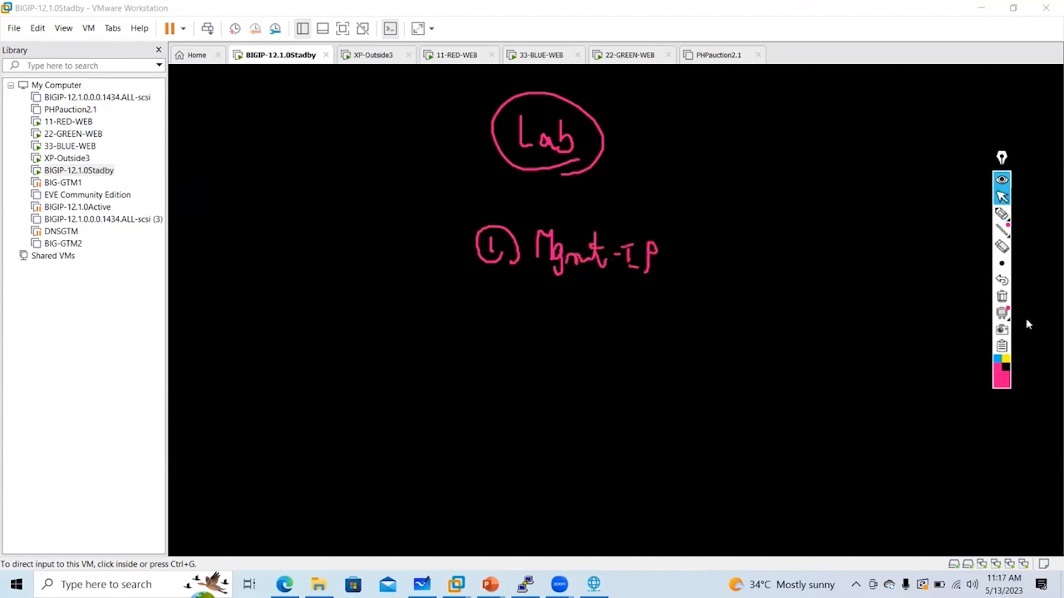
click(1002, 214)
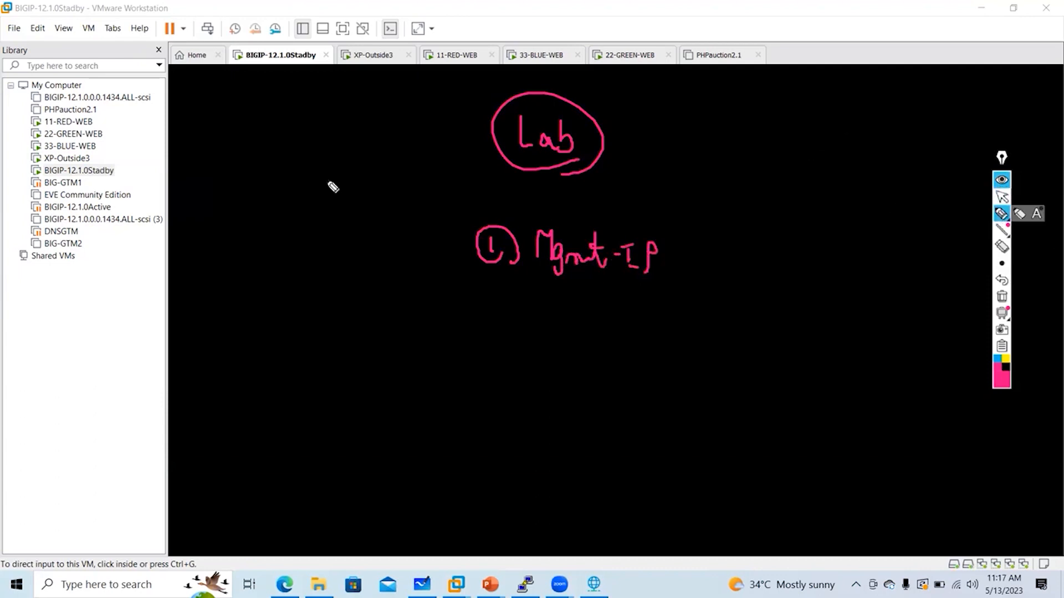
mouse_move(299, 218)
mouse_down()
mouse_move(292, 229)
mouse_move(306, 217)
mouse_up()
mouse_move(308, 224)
mouse_down()
mouse_move(324, 251)
mouse_move(309, 295)
mouse_up()
drag(320, 266, 314, 309)
drag(314, 309, 338, 290)
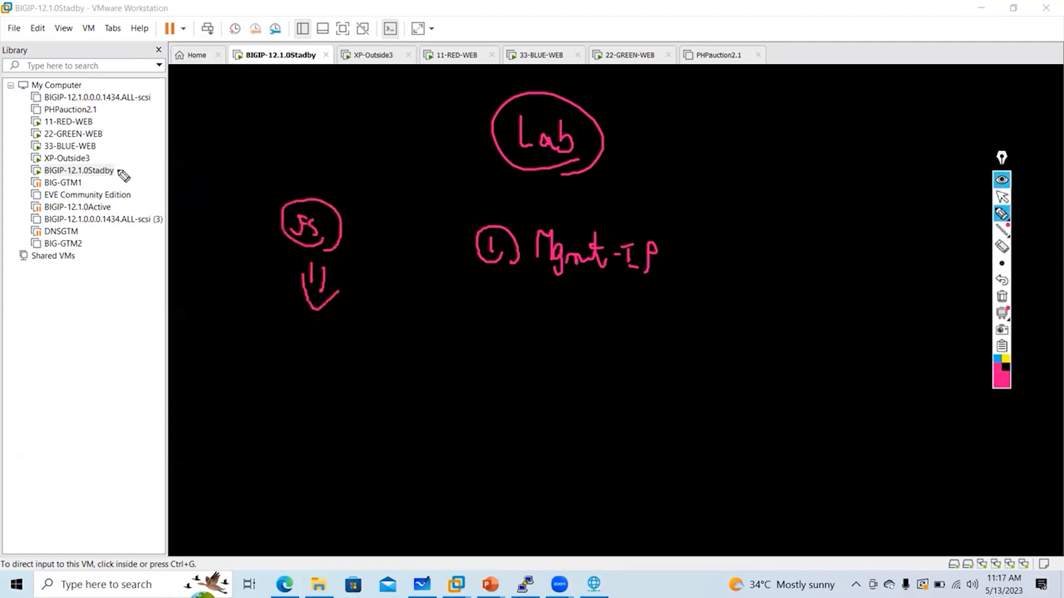
mouse_move(128, 169)
mouse_down()
mouse_move(162, 184)
mouse_move(208, 171)
mouse_move(206, 191)
mouse_up()
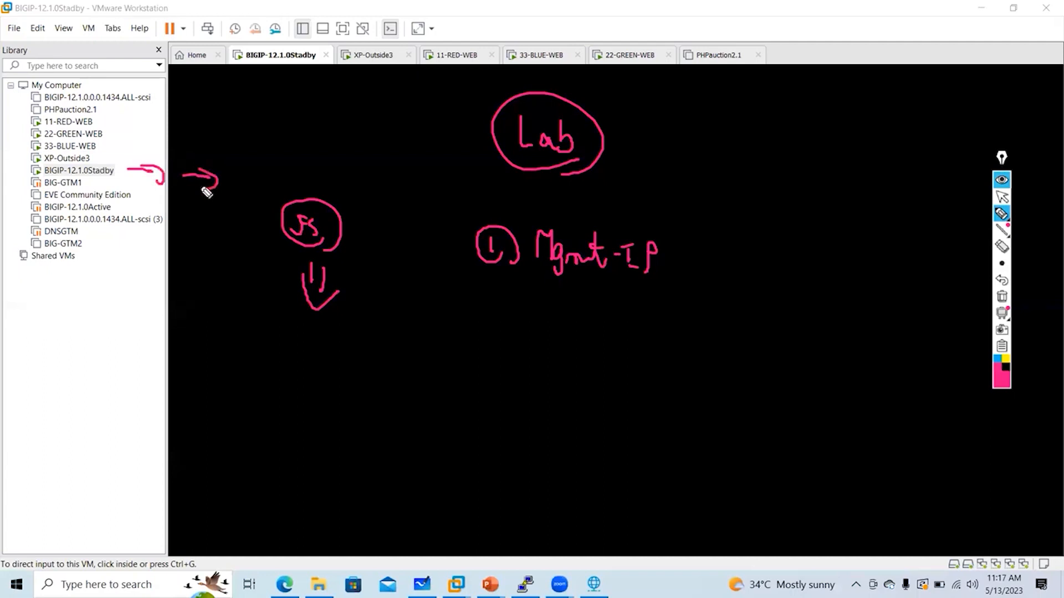
drag(510, 288, 612, 277)
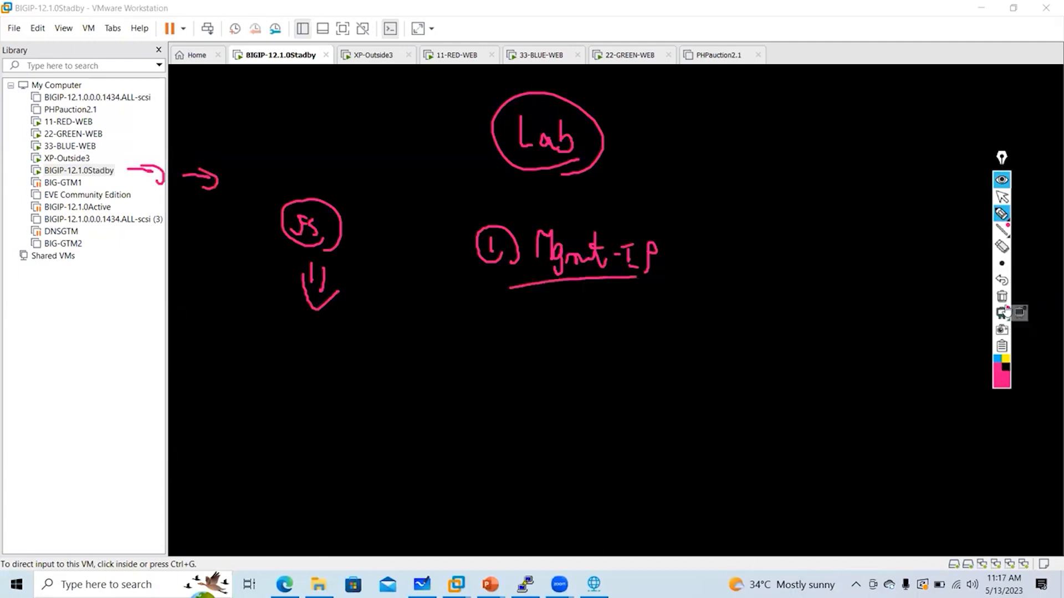
click(1002, 297)
key(ctrl+shift+1)
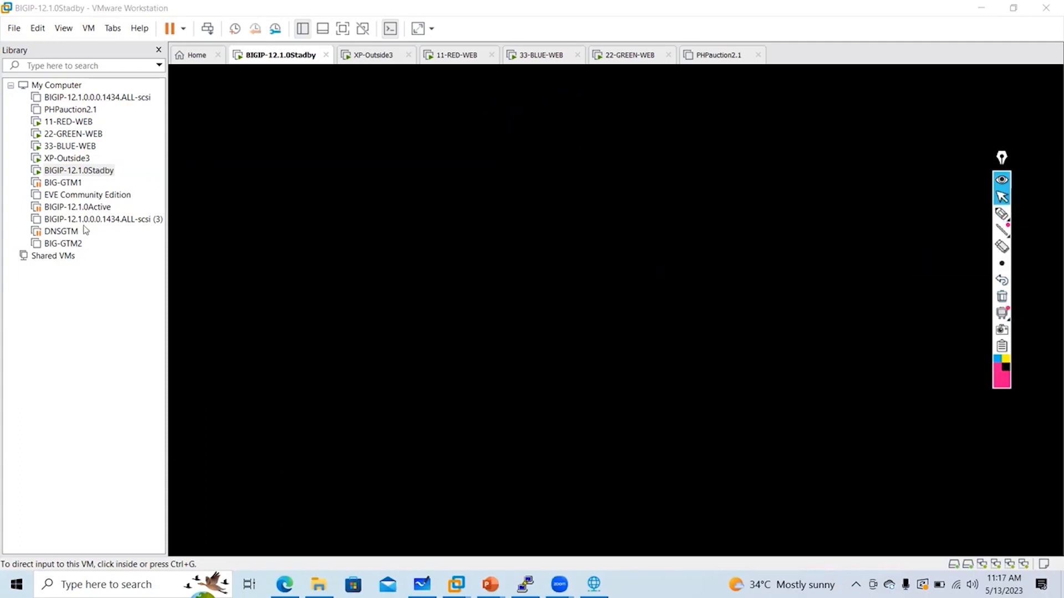
right_click(75, 170)
Open the Standby VM's Settings and annotate 32 GB, 8 GB RAM and SSD beside the hardware list
click(129, 396)
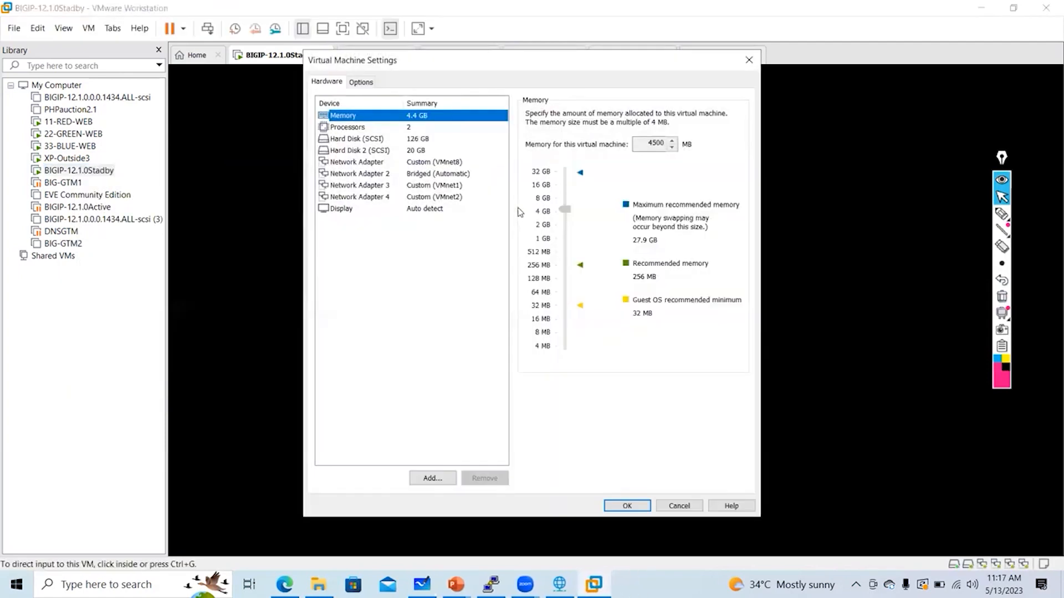
click(1001, 213)
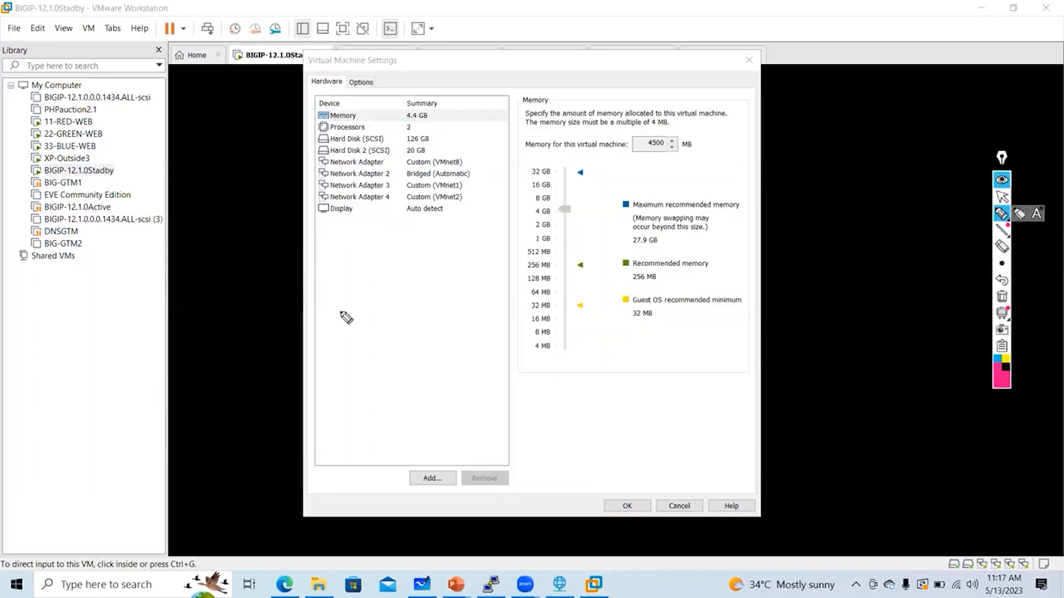
drag(338, 311, 340, 328)
mouse_move(360, 306)
mouse_down()
mouse_move(380, 321)
mouse_move(411, 317)
mouse_move(444, 340)
mouse_move(409, 348)
mouse_up()
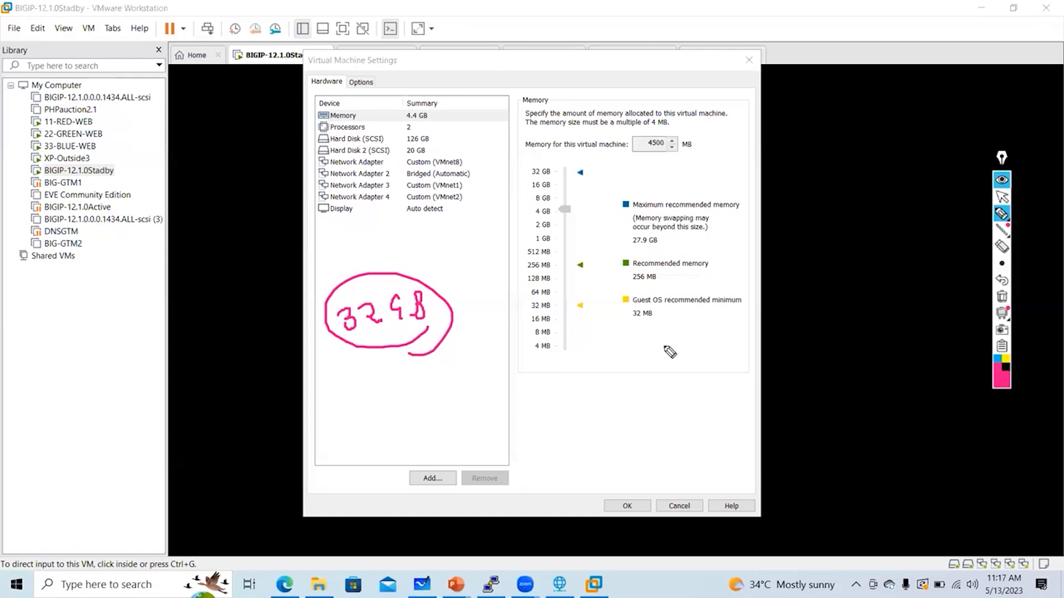
mouse_move(670, 338)
mouse_down()
mouse_move(668, 363)
mouse_move(671, 339)
mouse_move(688, 359)
mouse_move(720, 360)
mouse_move(776, 335)
mouse_move(641, 332)
mouse_move(790, 378)
mouse_move(754, 411)
mouse_move(764, 400)
mouse_up()
click(695, 358)
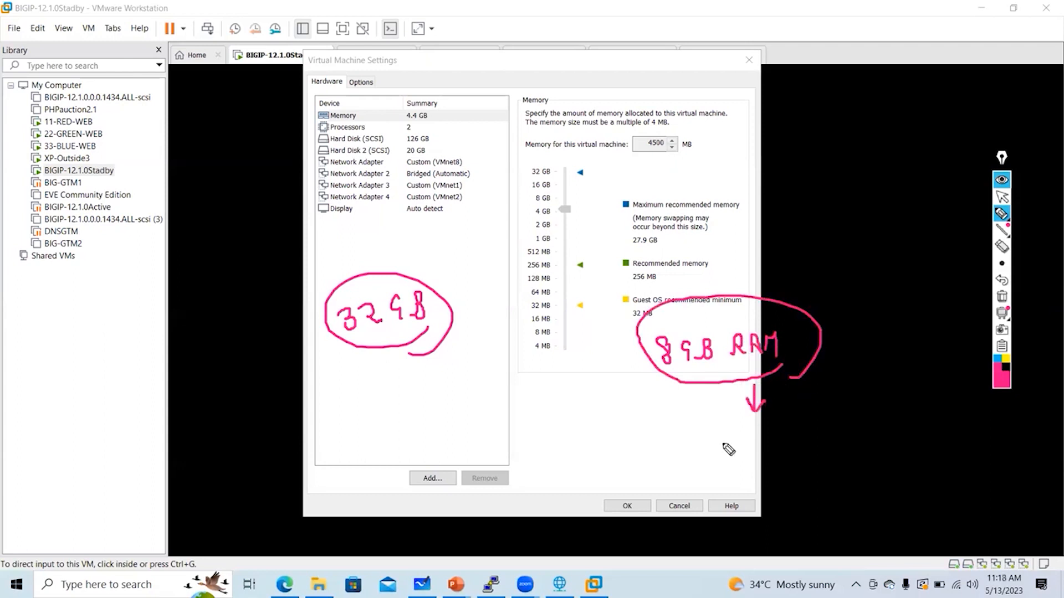
mouse_move(726, 439)
mouse_down()
mouse_move(716, 459)
mouse_move(760, 458)
mouse_move(701, 465)
mouse_move(748, 480)
mouse_up()
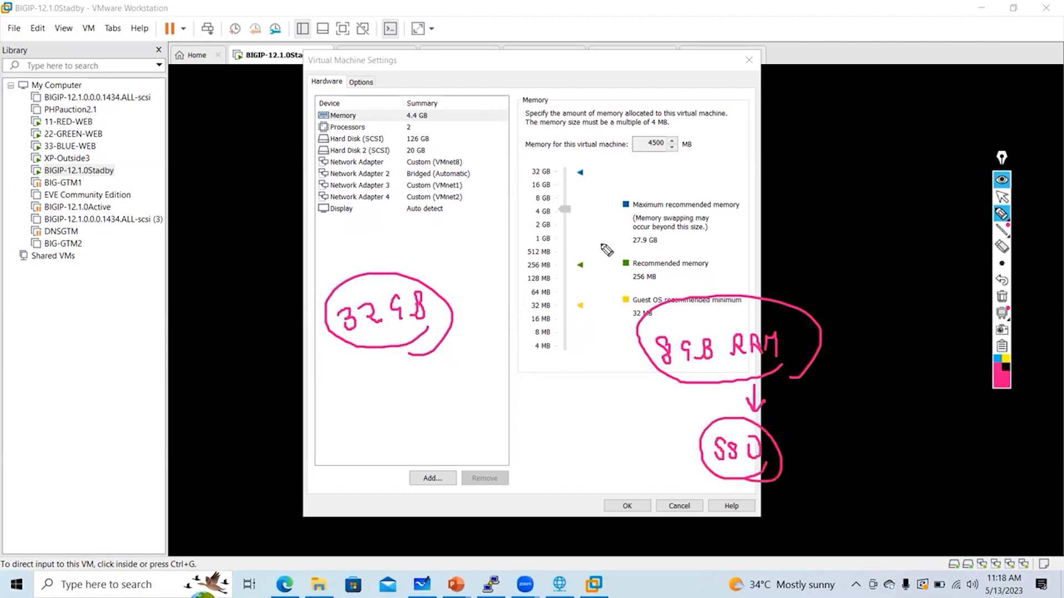
Bracket the 4.4 GB memory summary, note 5.5 beside it, mark 2 processors, then clear the drawings
drag(448, 101, 457, 130)
drag(392, 97, 394, 135)
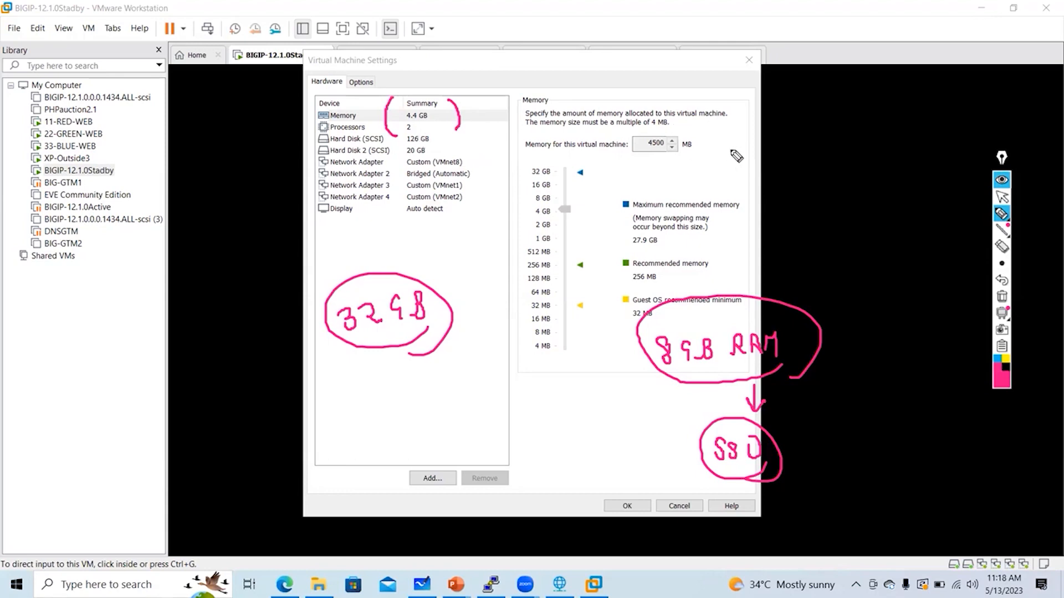
mouse_move(735, 145)
mouse_down()
mouse_move(756, 180)
mouse_move(796, 166)
mouse_move(775, 180)
mouse_up()
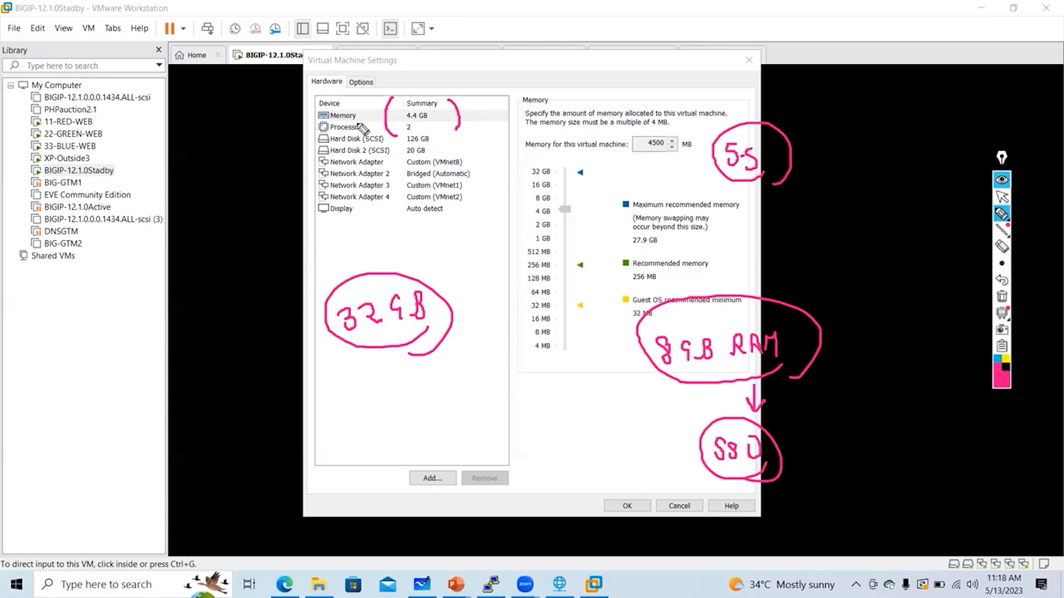
drag(390, 123, 394, 135)
click(1002, 299)
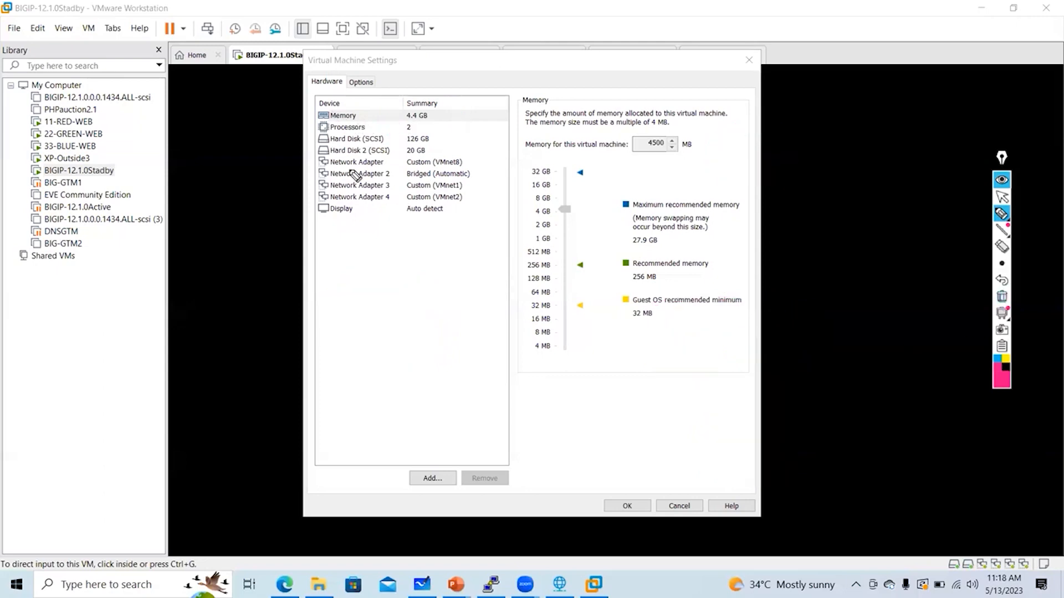
Annotate the 126 GB disk, the memory summary and a circled 8 GB RAM note
drag(436, 134, 445, 159)
drag(452, 94, 461, 134)
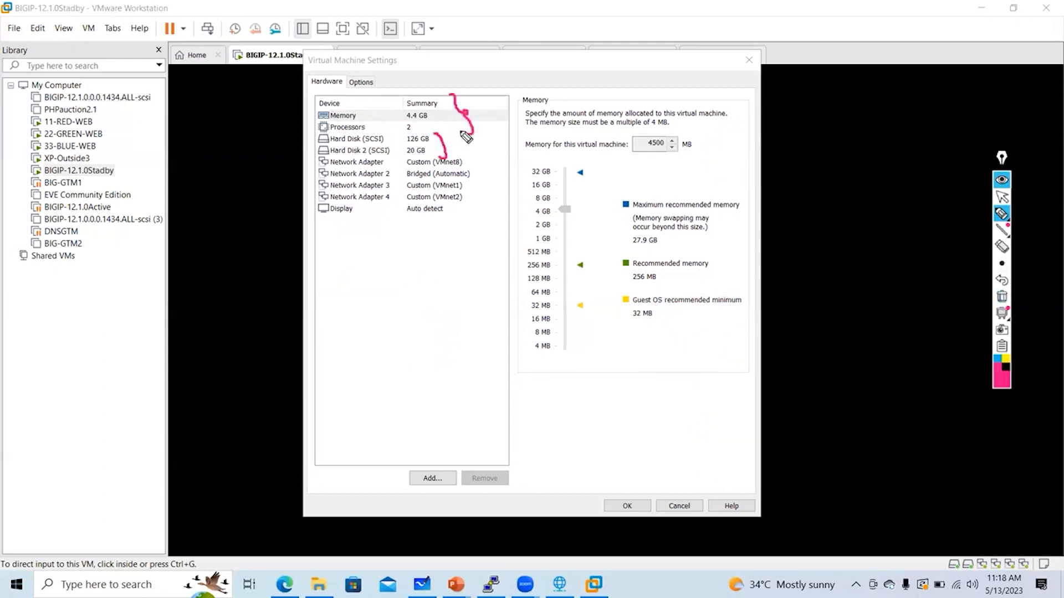
click(834, 157)
mouse_move(809, 139)
mouse_down()
mouse_move(881, 167)
mouse_move(901, 161)
mouse_move(921, 180)
mouse_up()
mouse_move(904, 114)
mouse_down()
mouse_move(921, 178)
mouse_move(908, 222)
mouse_up()
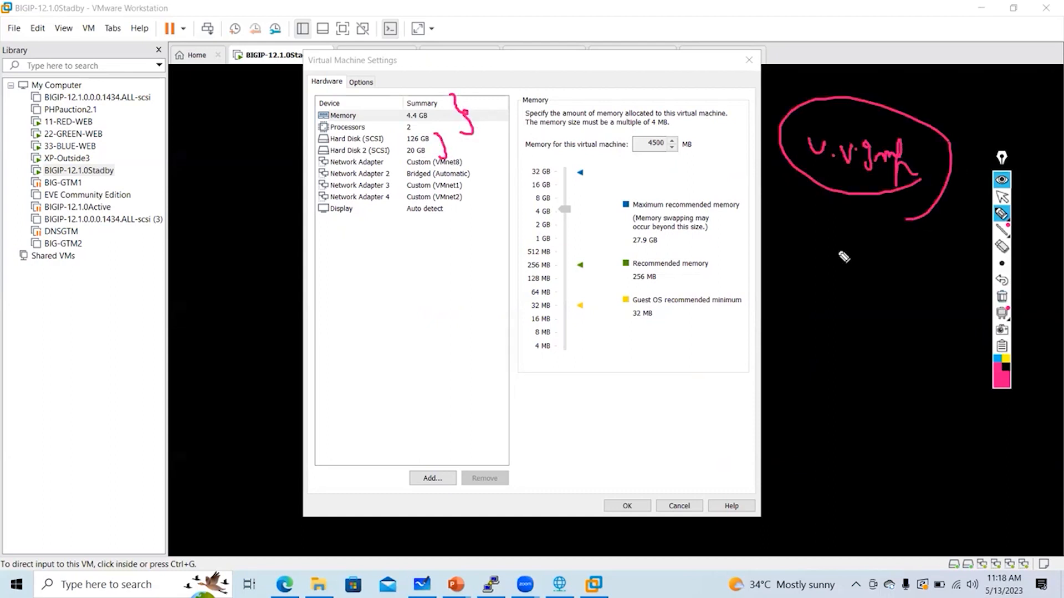
mouse_move(825, 268)
mouse_down()
mouse_move(820, 283)
mouse_move(824, 269)
mouse_move(848, 294)
mouse_move(881, 297)
mouse_up()
drag(831, 347, 889, 321)
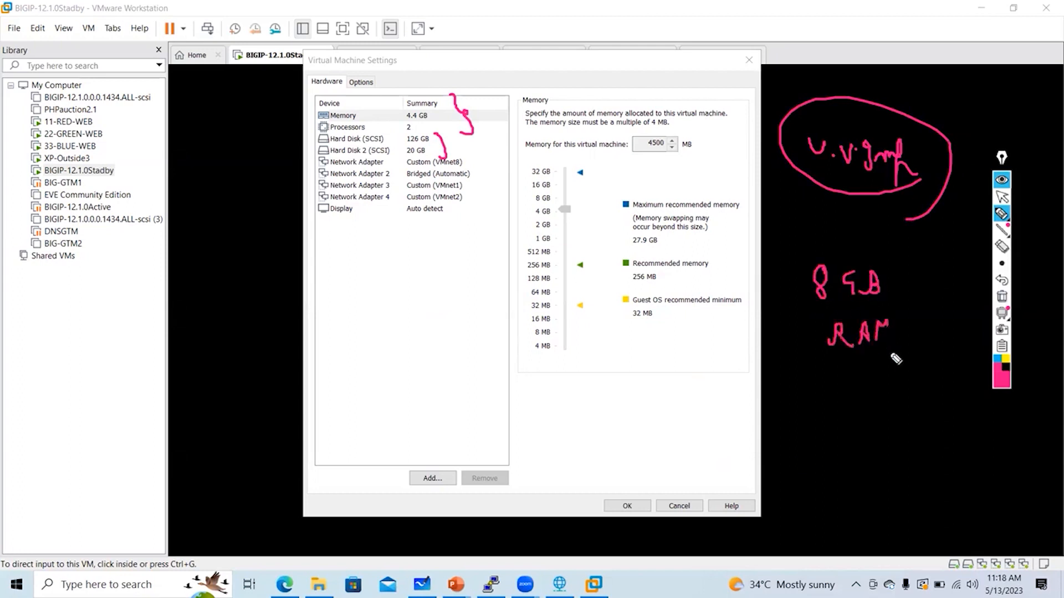
mouse_move(896, 359)
mouse_down()
mouse_move(864, 244)
mouse_move(864, 379)
mouse_up()
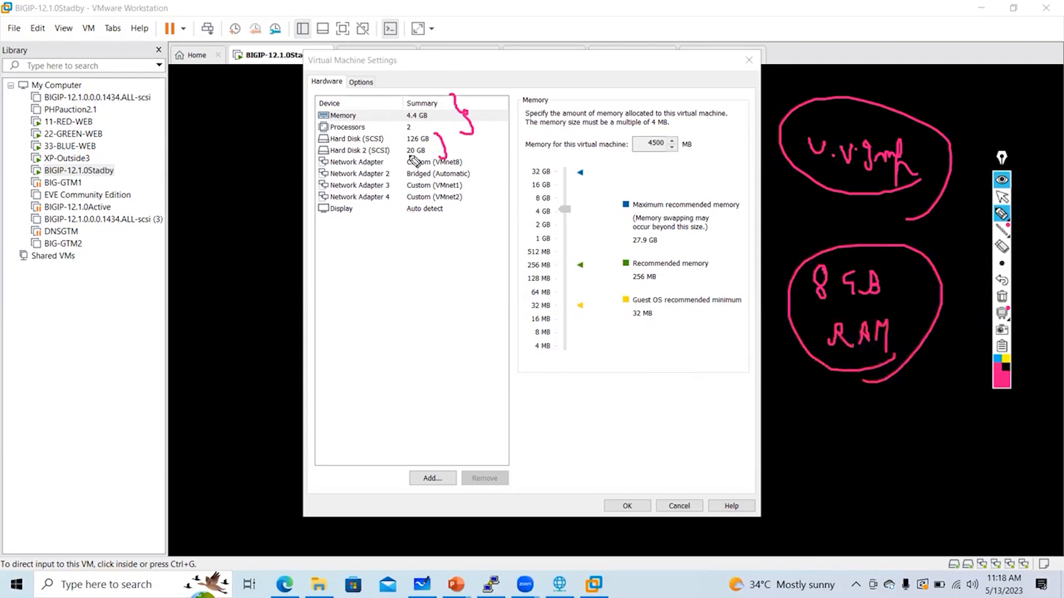
Underline the 4.4 GB memory, note 6GB, clear the drawings and close the settings unchanged
drag(406, 119, 420, 119)
mouse_move(389, 319)
mouse_down()
mouse_move(385, 339)
mouse_move(409, 348)
mouse_move(460, 332)
mouse_move(403, 367)
mouse_up()
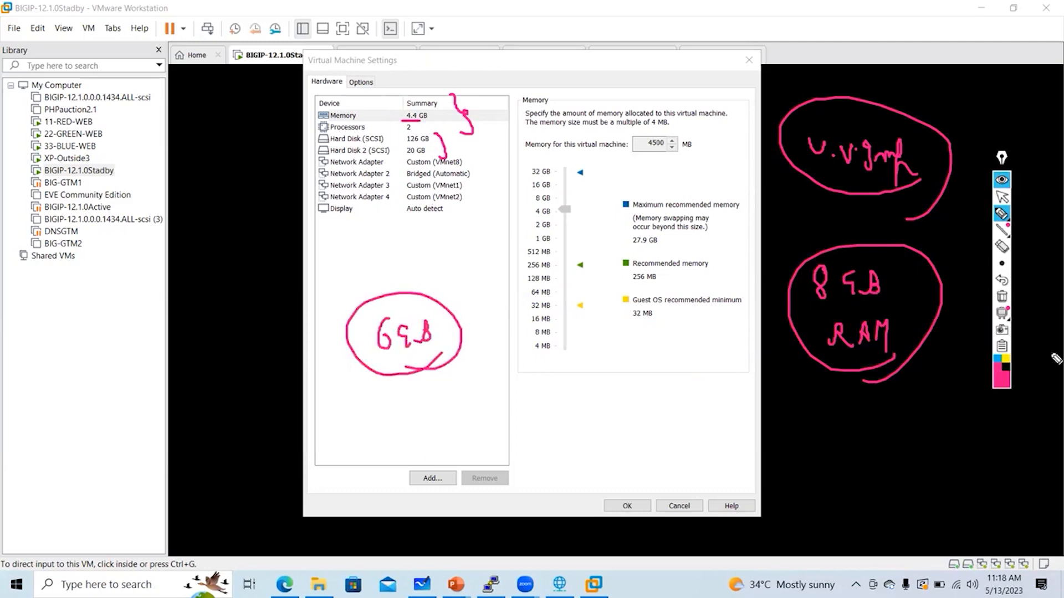
click(1001, 296)
click(1002, 196)
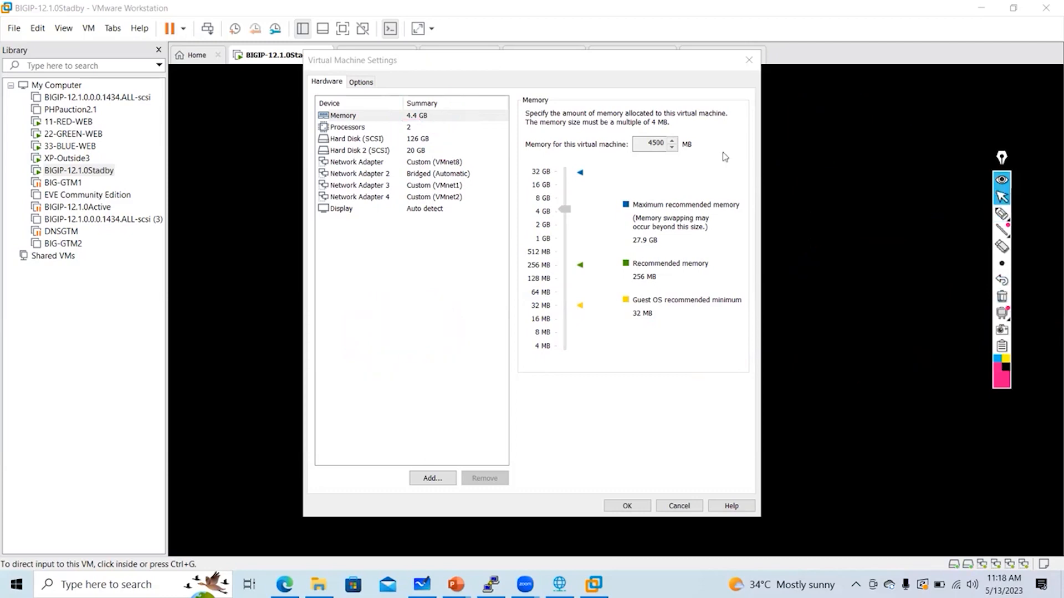
click(426, 118)
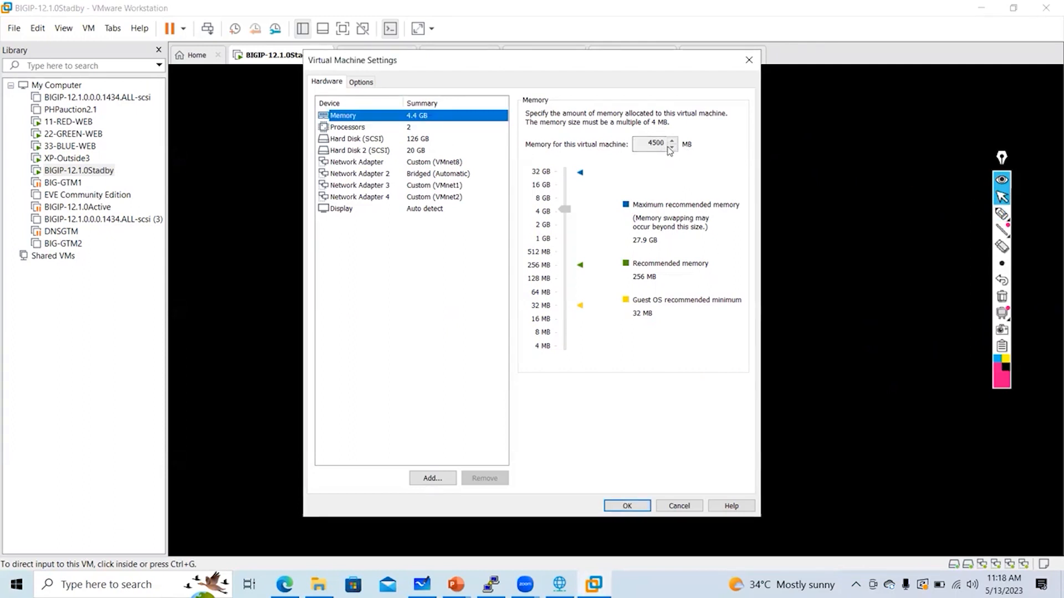
click(749, 60)
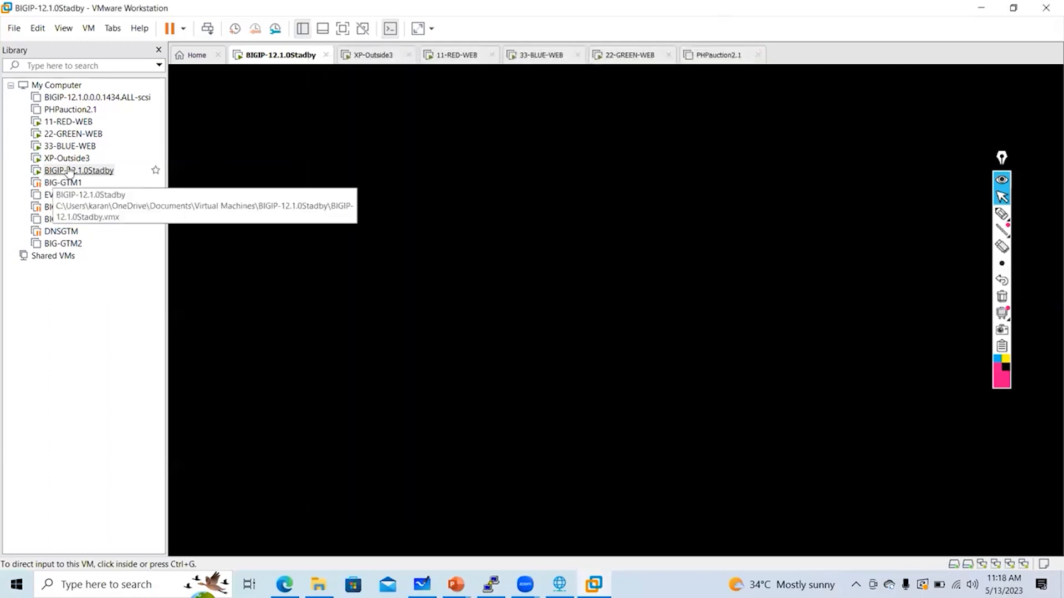
Power off the BIGIP-12.1.0Stadby VM via its right-click Power menu and confirm
right_click(69, 169)
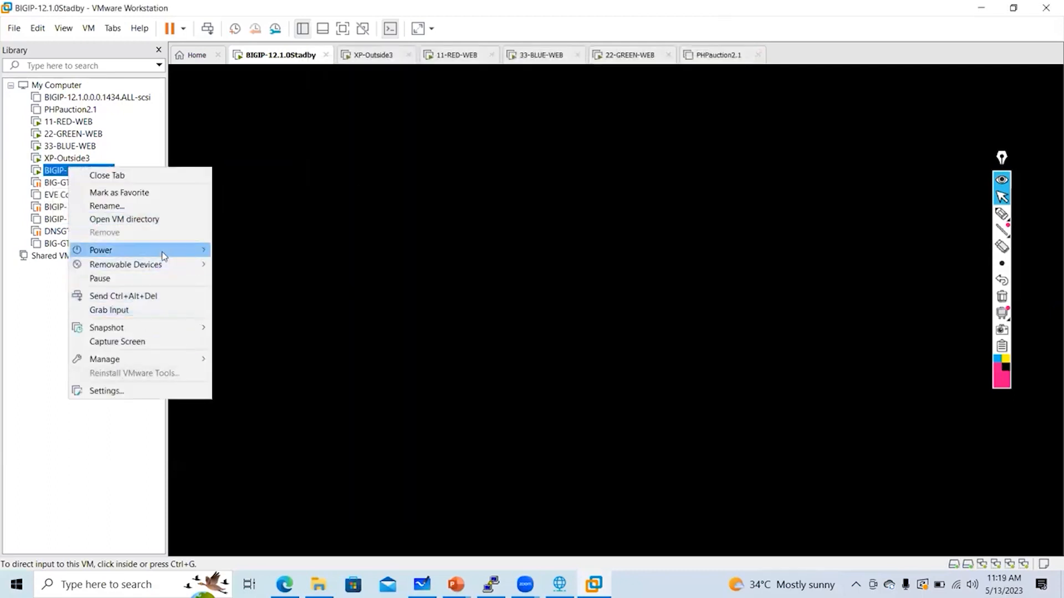
mouse_move(138, 250)
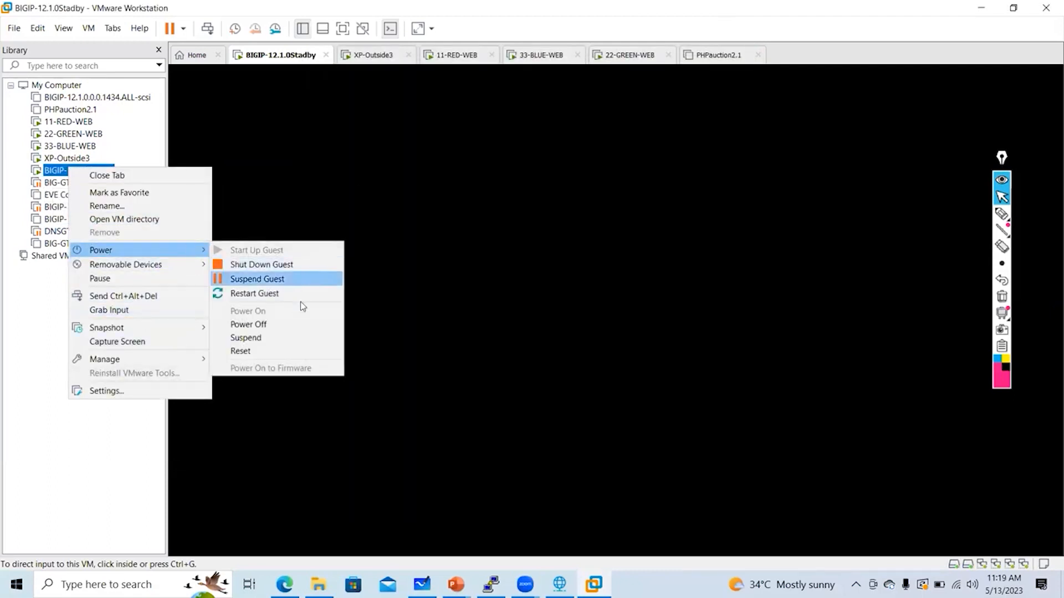
click(304, 326)
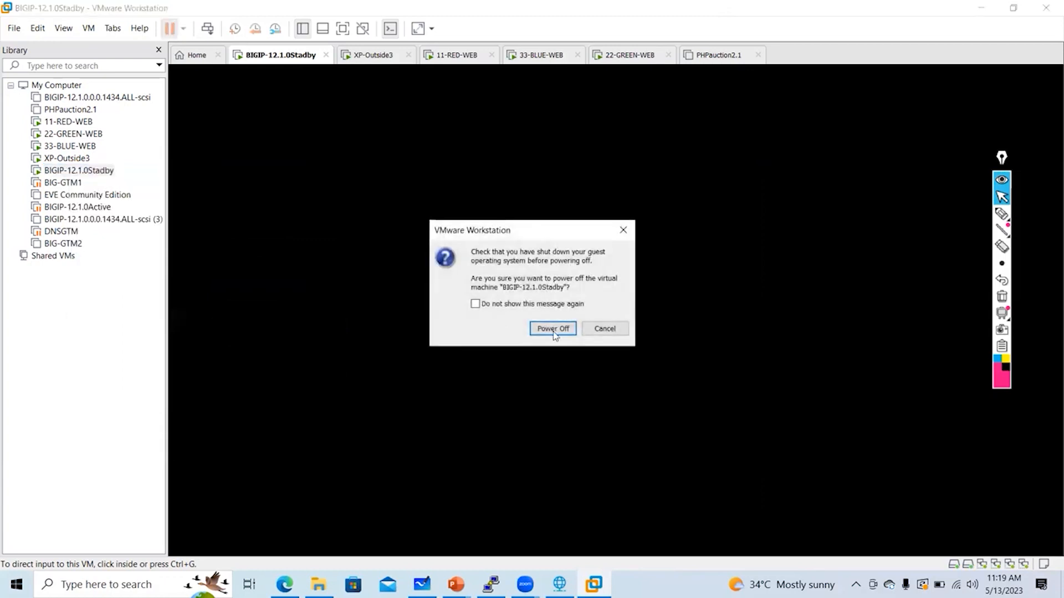
click(553, 329)
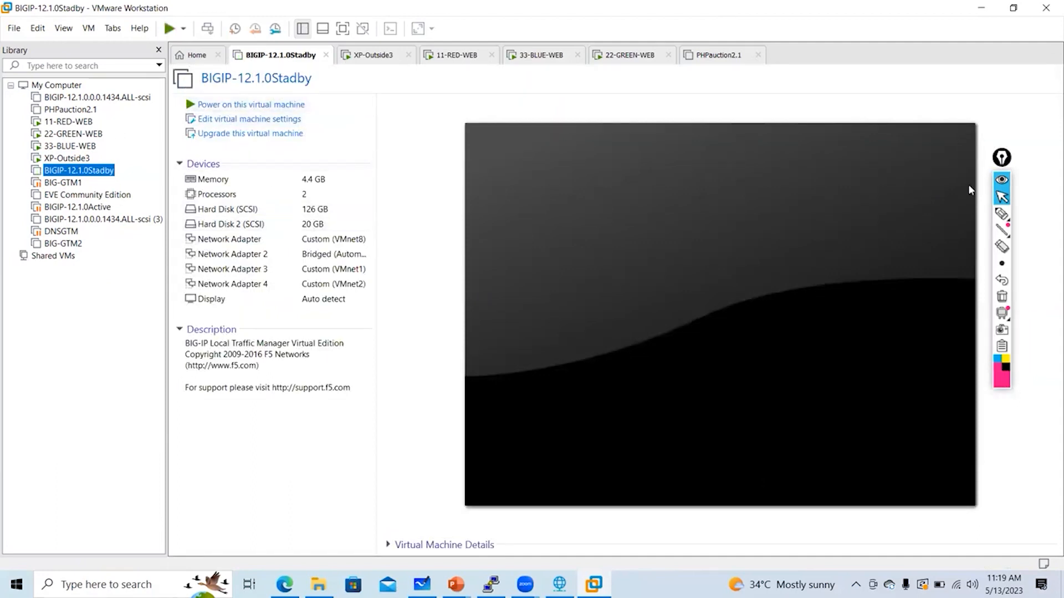
Bracket the device list and mark the bridged Network Adapter 2 on the VM summary
click(1001, 214)
mouse_move(392, 135)
mouse_down()
mouse_move(434, 356)
mouse_move(423, 360)
mouse_up()
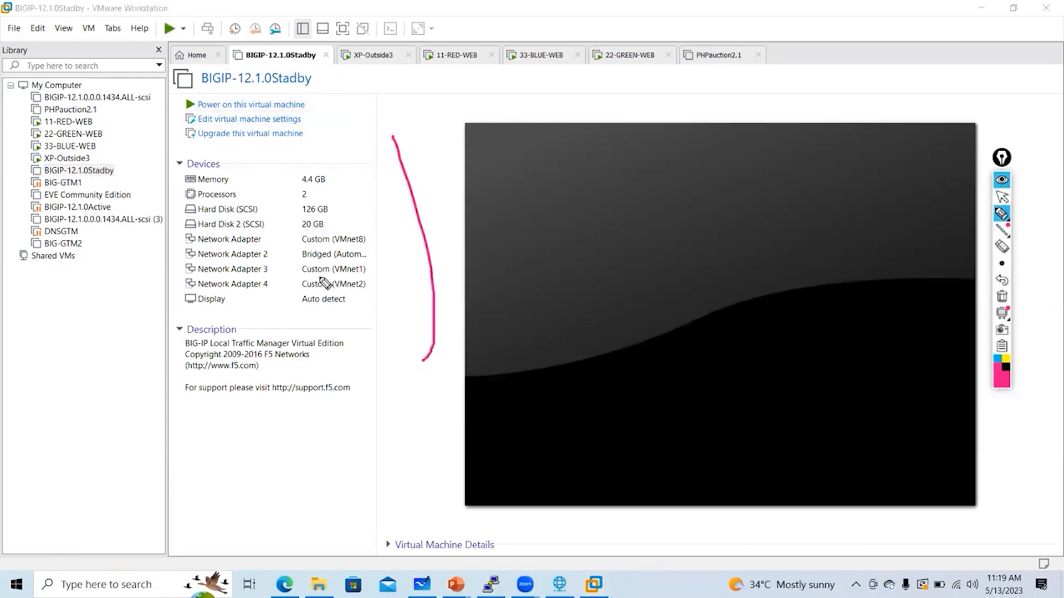
mouse_move(297, 250)
mouse_down()
mouse_move(335, 282)
mouse_move(324, 296)
mouse_up()
Clear the drawings, open the Standby VM's hardware settings and briefly mark the memory summary
click(1001, 297)
click(1001, 197)
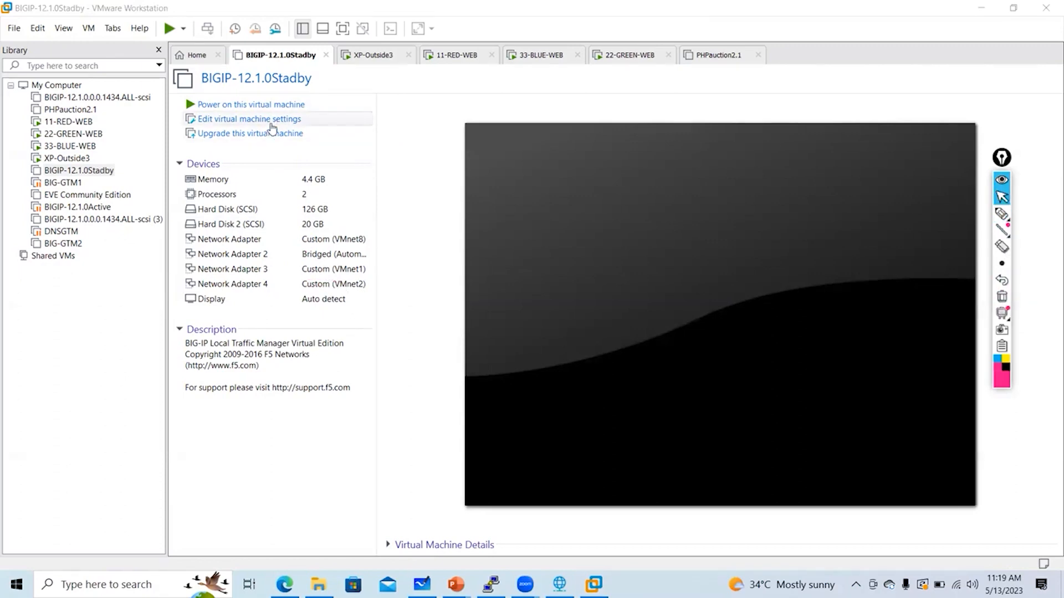
click(271, 124)
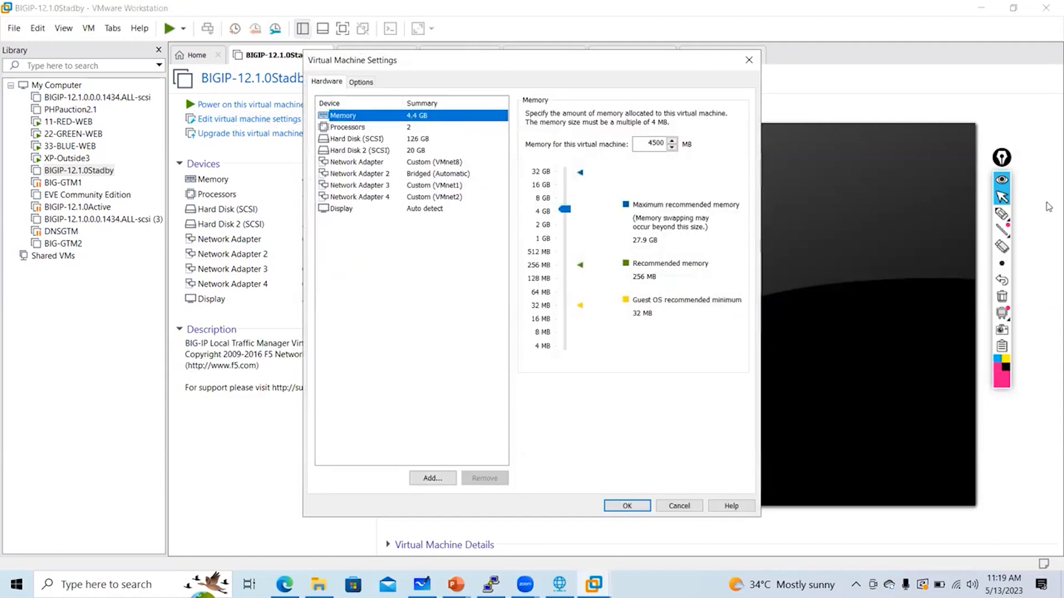
click(1001, 214)
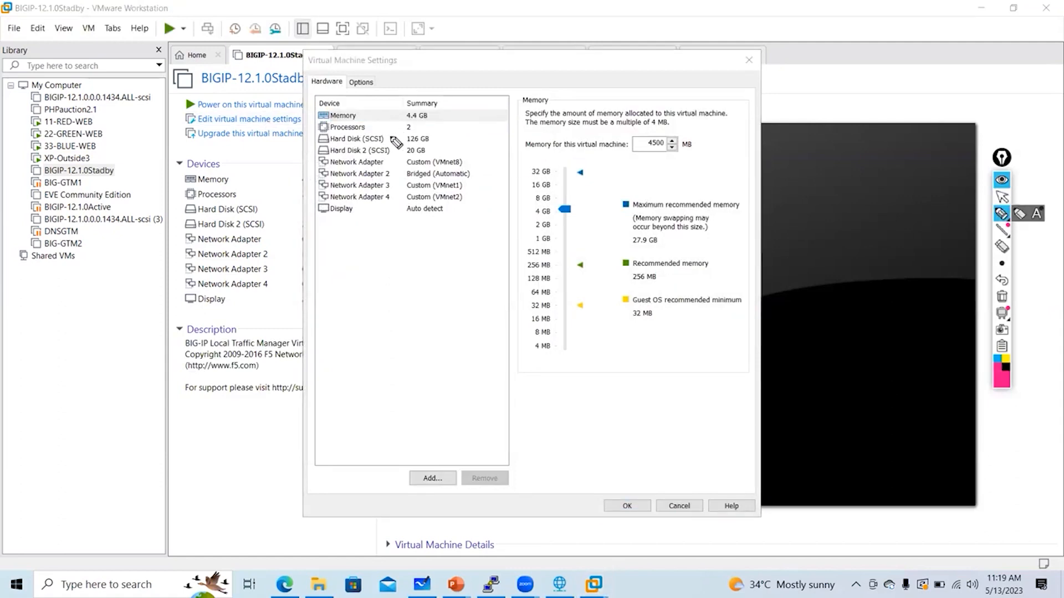
drag(436, 104, 456, 145)
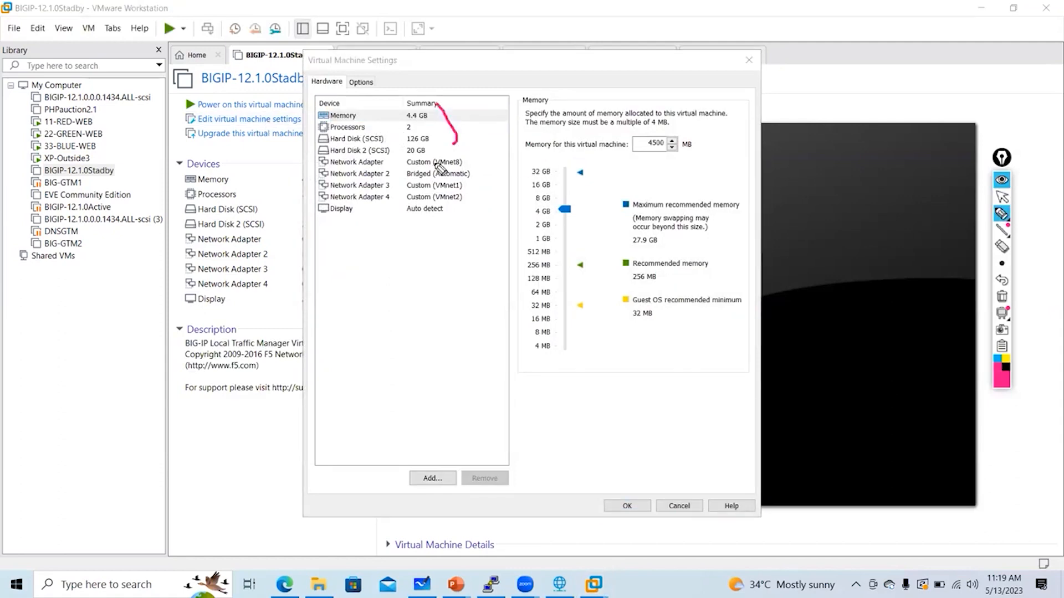
click(1000, 294)
click(1002, 197)
Adjust the Memory slider from 4.4 GB up to 6656 MB (6.5 GB)
click(411, 116)
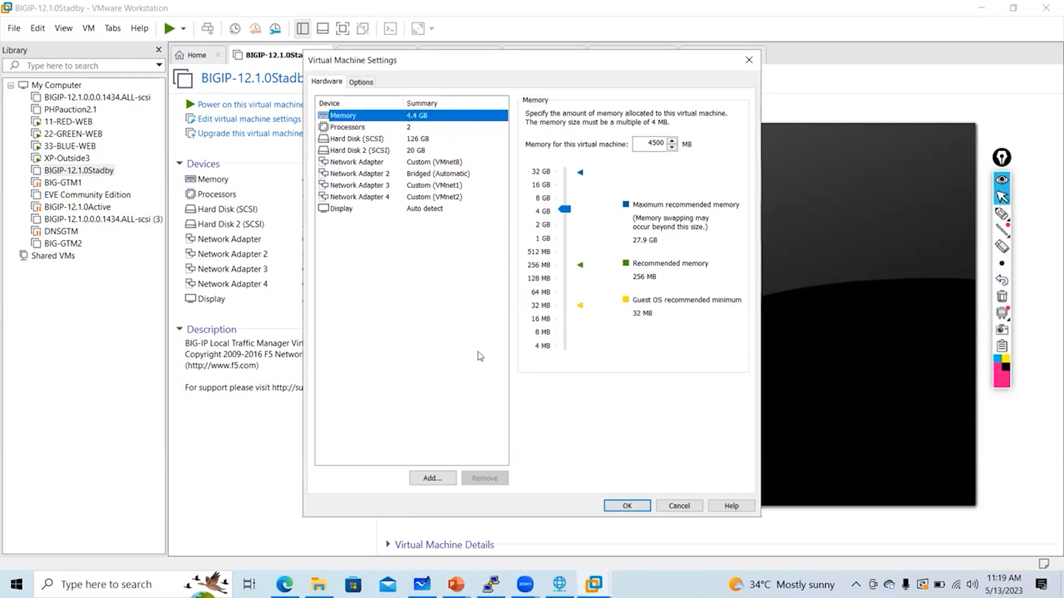
drag(565, 210, 565, 194)
click(424, 116)
click(657, 142)
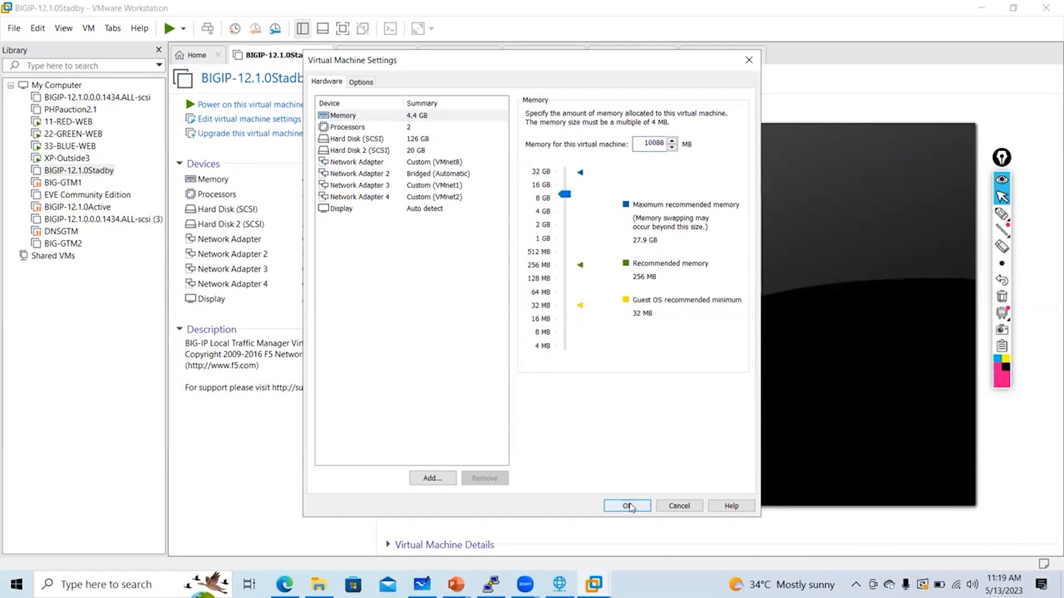
drag(569, 197, 565, 209)
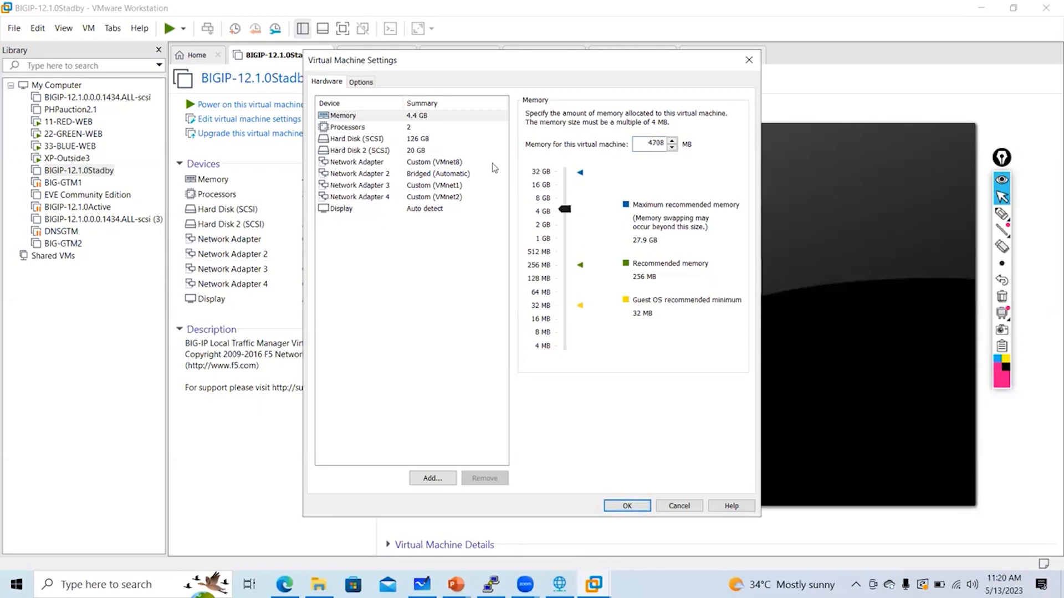
click(453, 138)
click(428, 116)
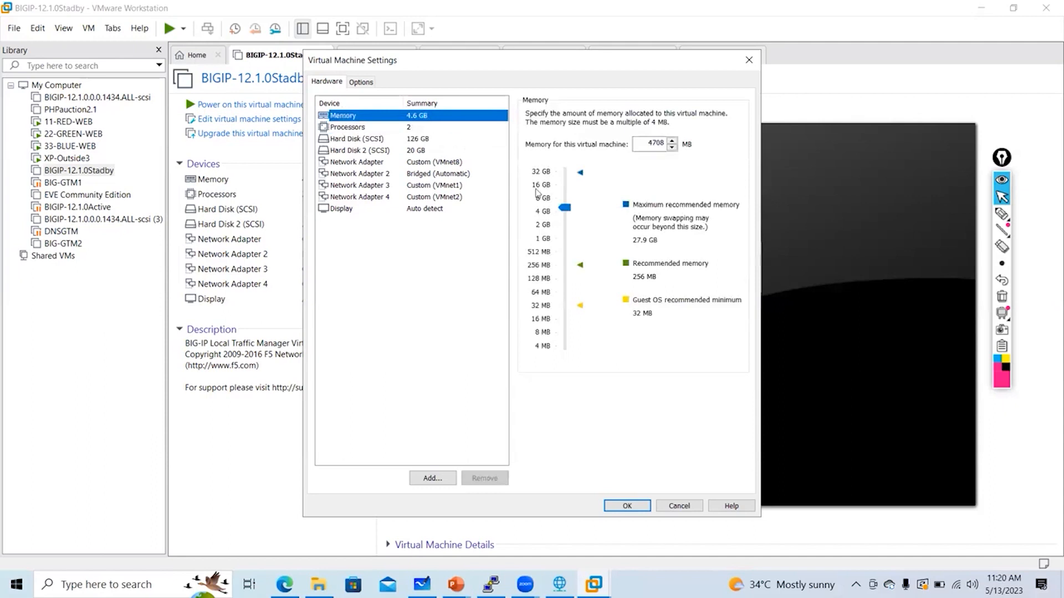
drag(566, 208, 566, 203)
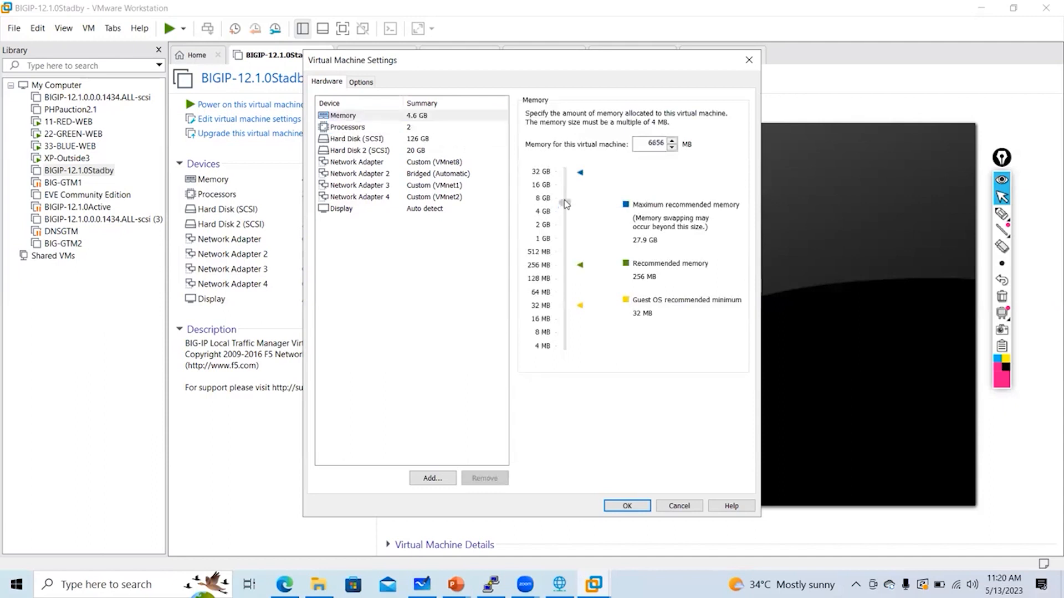
click(448, 148)
click(437, 117)
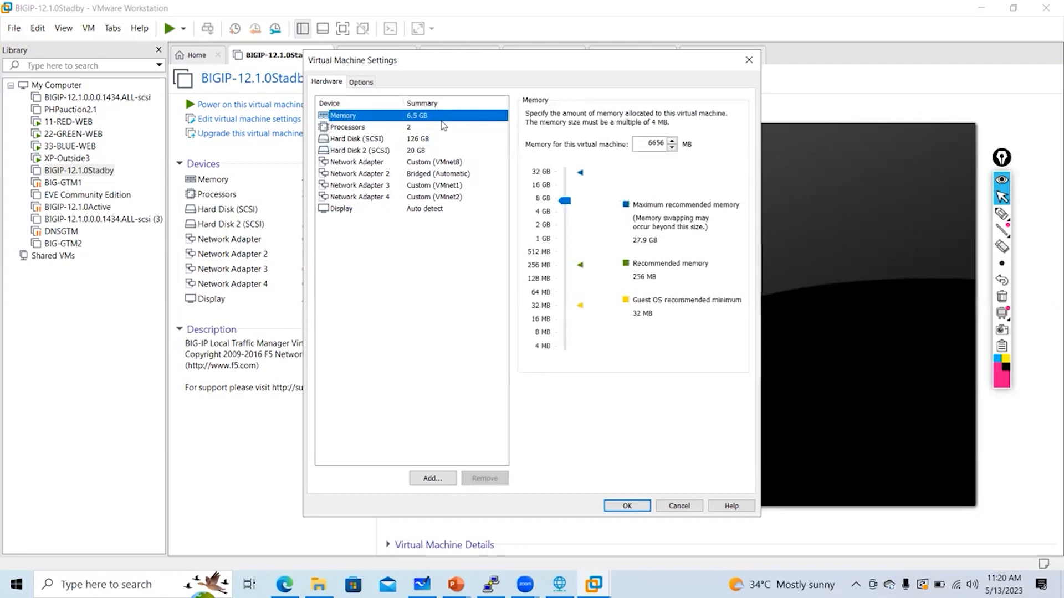
click(433, 138)
Show the Processors settings (2 processors, 1 core each) and label the first adapter Ext
click(432, 131)
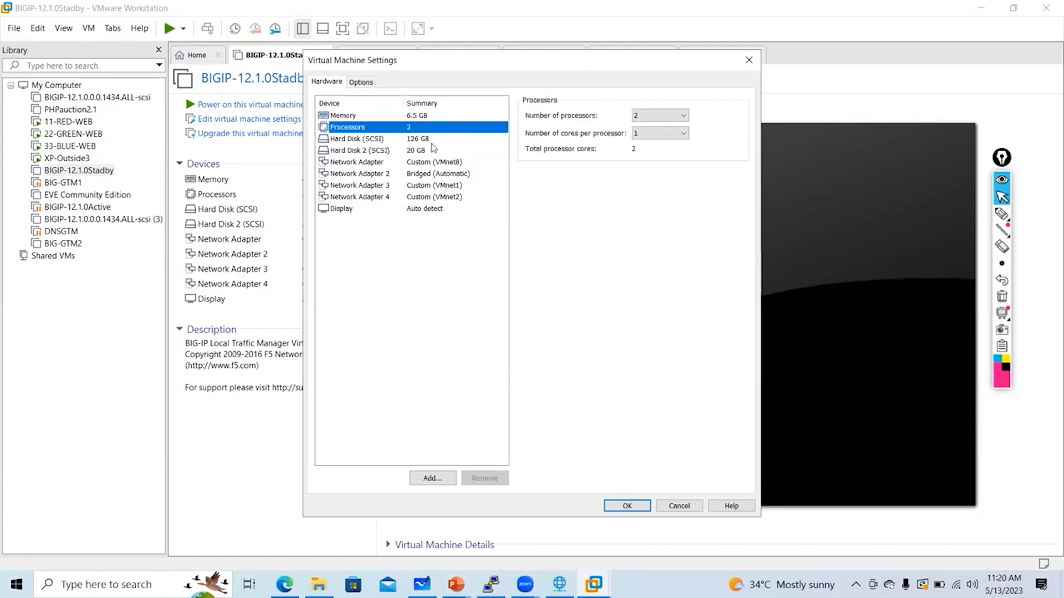
click(1001, 213)
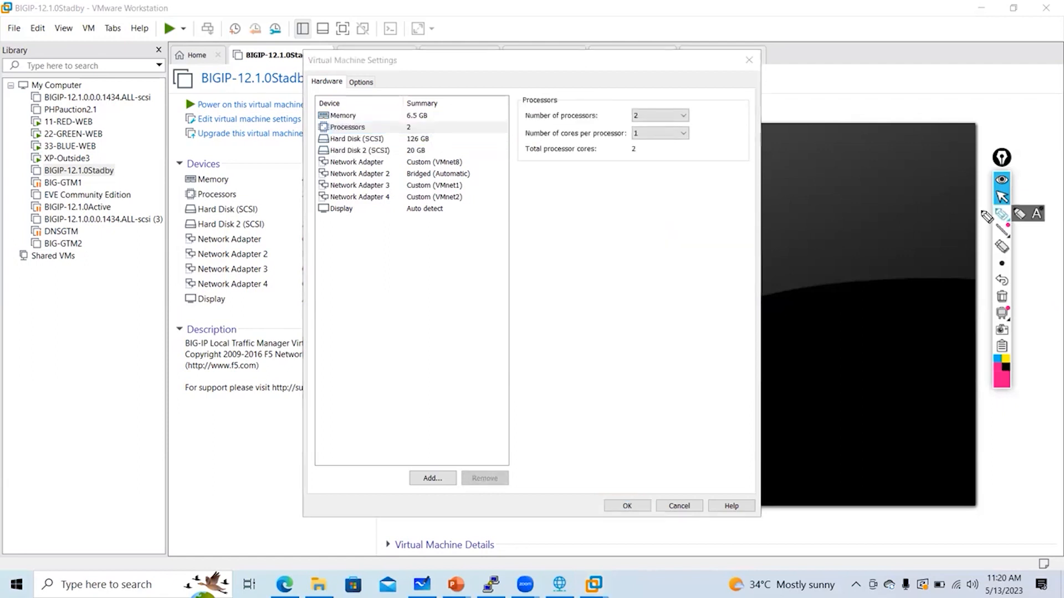
drag(434, 127, 447, 158)
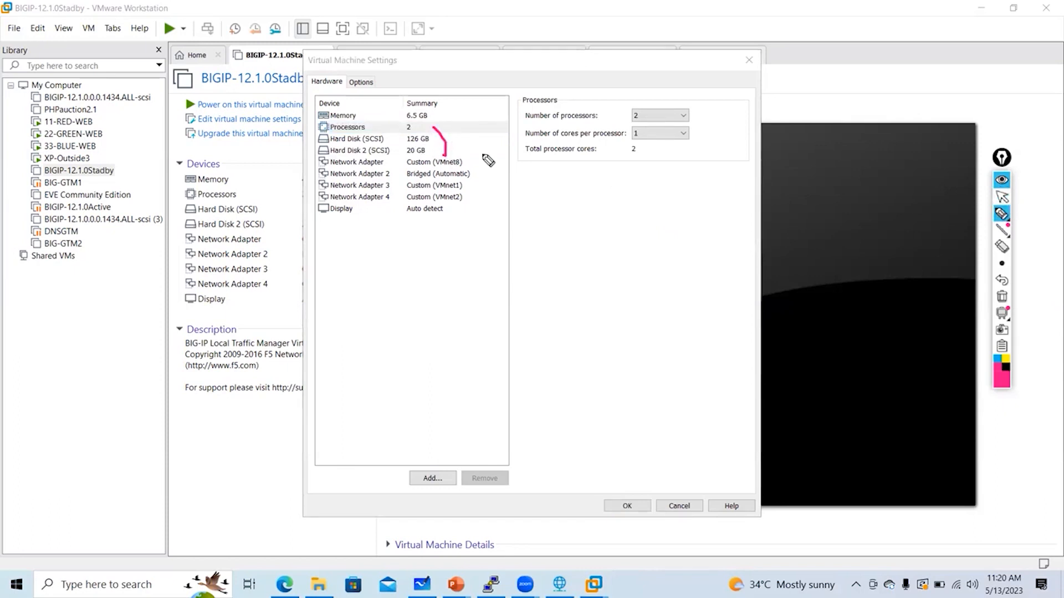
drag(483, 156, 479, 217)
drag(390, 162, 403, 179)
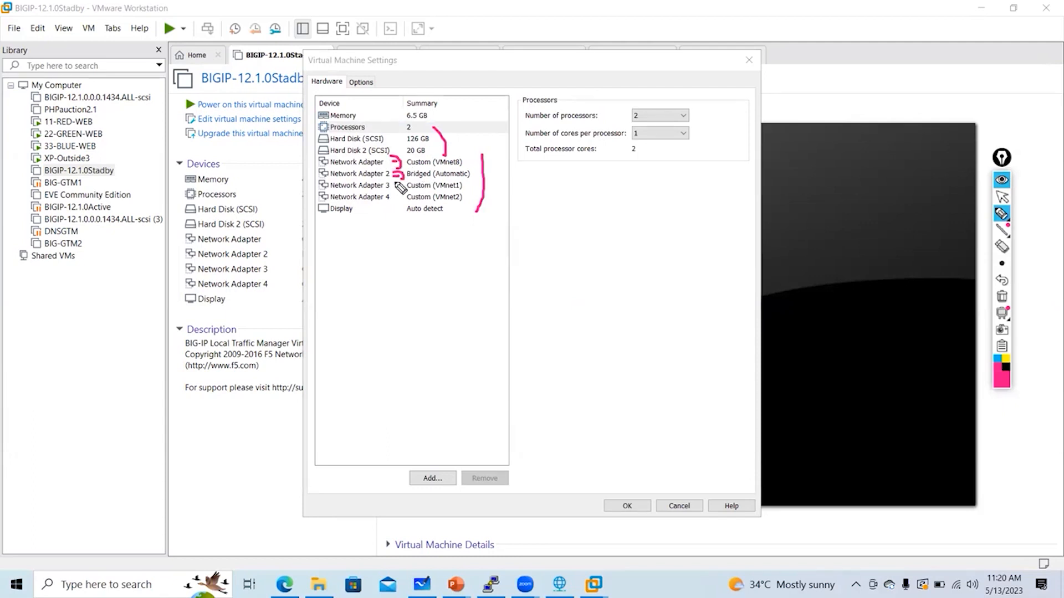
drag(501, 166, 502, 180)
drag(504, 174, 517, 182)
mouse_move(505, 182)
mouse_down()
mouse_move(518, 175)
mouse_move(537, 185)
mouse_move(538, 175)
mouse_up()
Label the VMnet1 adapter HA and another Int, underline VMnet8, then clear the drawings
mouse_move(463, 184)
mouse_down()
mouse_move(516, 206)
mouse_move(508, 211)
mouse_up()
mouse_move(529, 191)
mouse_down()
mouse_move(529, 213)
mouse_move(539, 200)
mouse_up()
mouse_move(539, 190)
mouse_down()
mouse_move(542, 216)
mouse_move(558, 212)
mouse_up()
drag(546, 207, 556, 206)
drag(458, 206, 481, 235)
mouse_move(487, 230)
mouse_down()
mouse_move(502, 228)
mouse_move(490, 244)
mouse_move(517, 241)
mouse_up()
drag(527, 222, 535, 250)
drag(516, 230, 536, 227)
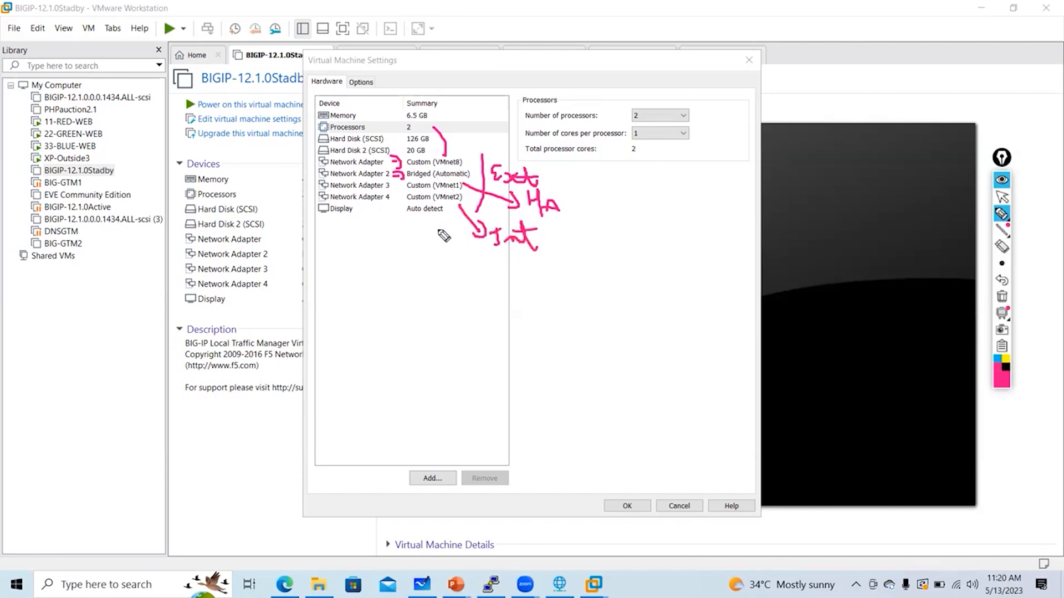
drag(433, 166, 447, 166)
click(1002, 297)
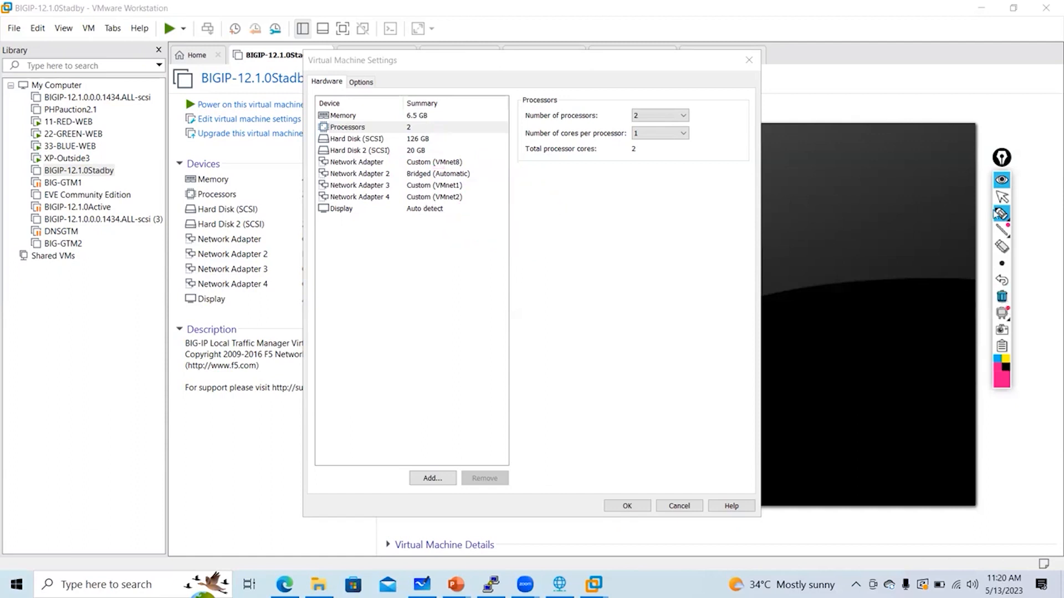
click(1001, 196)
Put the first adapter on custom VMnet0 and Network Adapter 2 on VMnet8 (NAT)
click(465, 162)
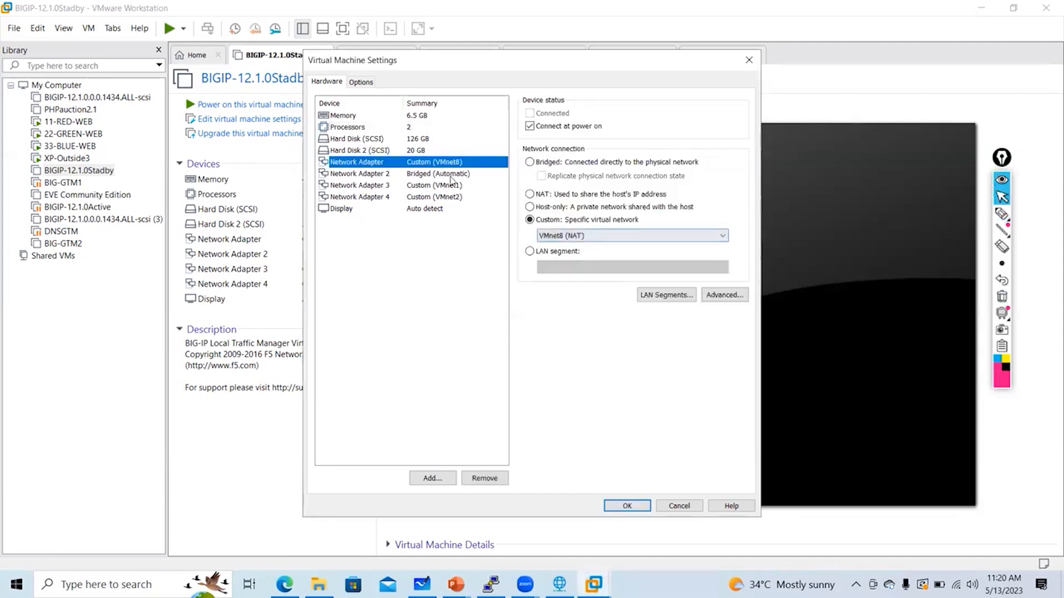
click(577, 237)
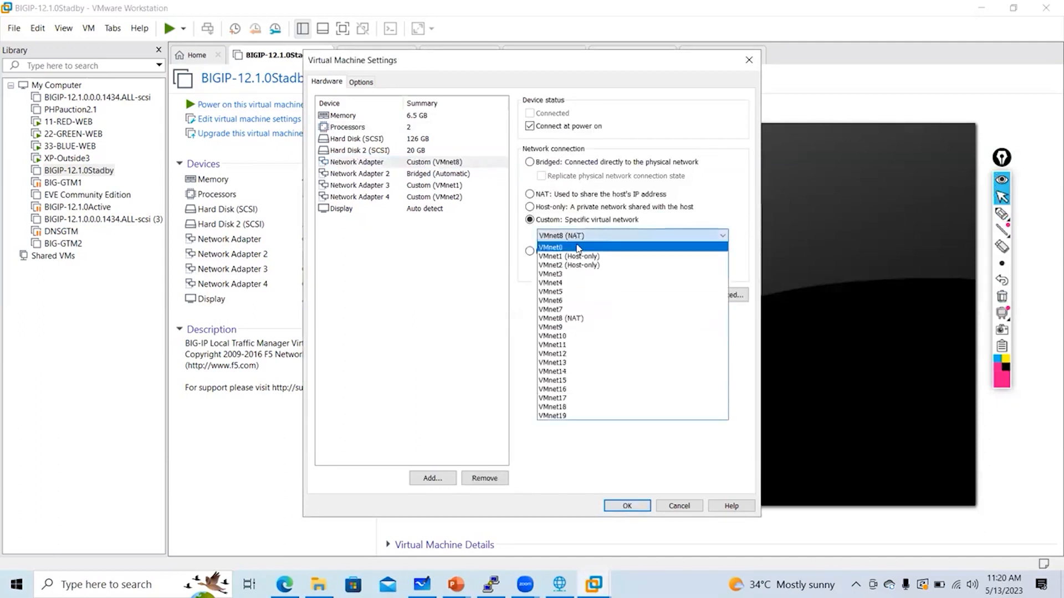
click(554, 247)
click(446, 175)
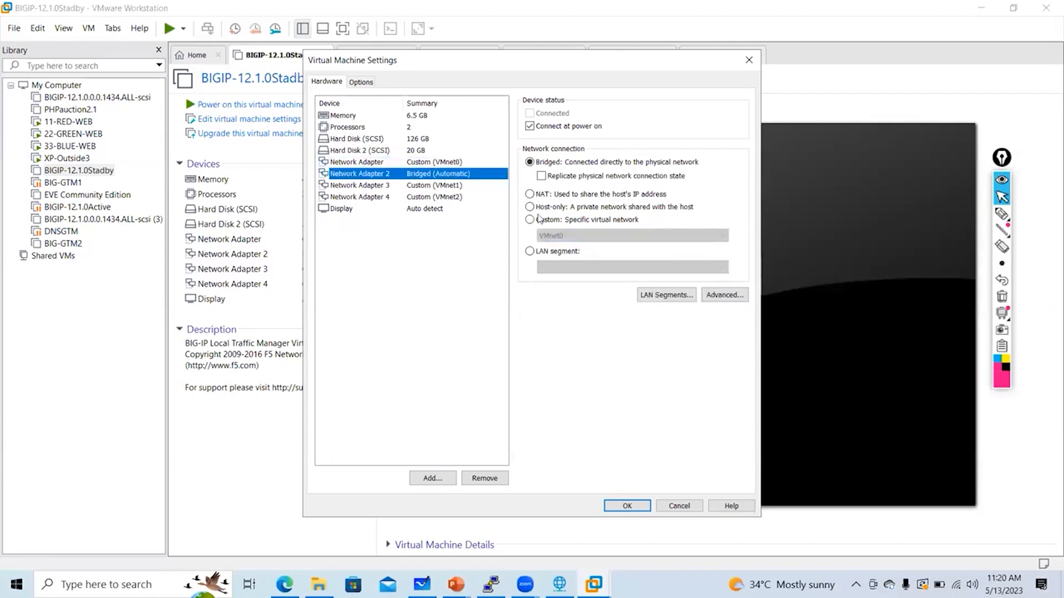
click(530, 219)
click(553, 237)
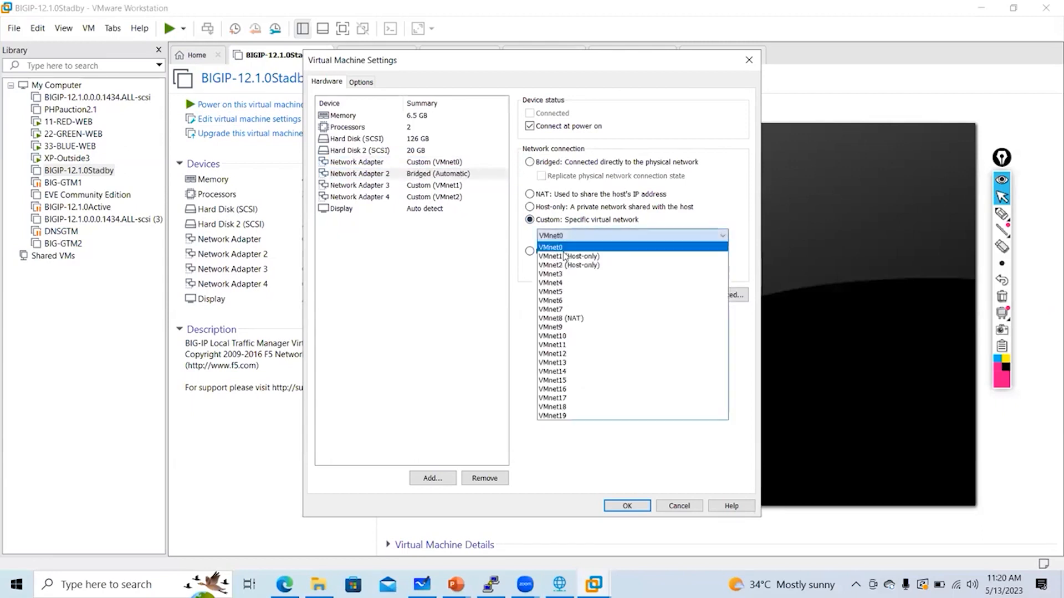
click(576, 318)
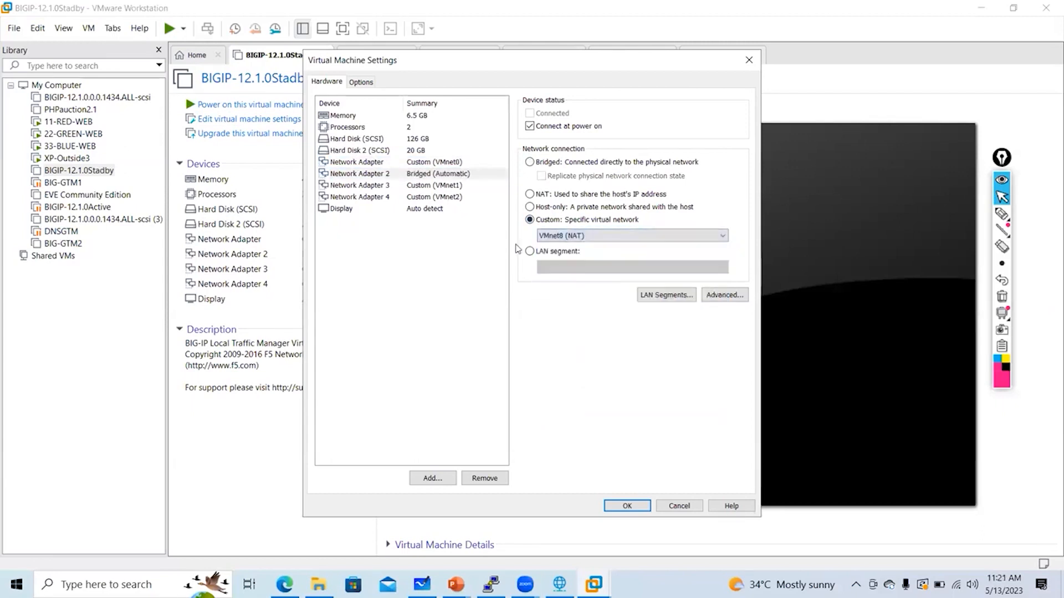
Switch the first network adapter to custom VMnet8 (NAT)
click(452, 165)
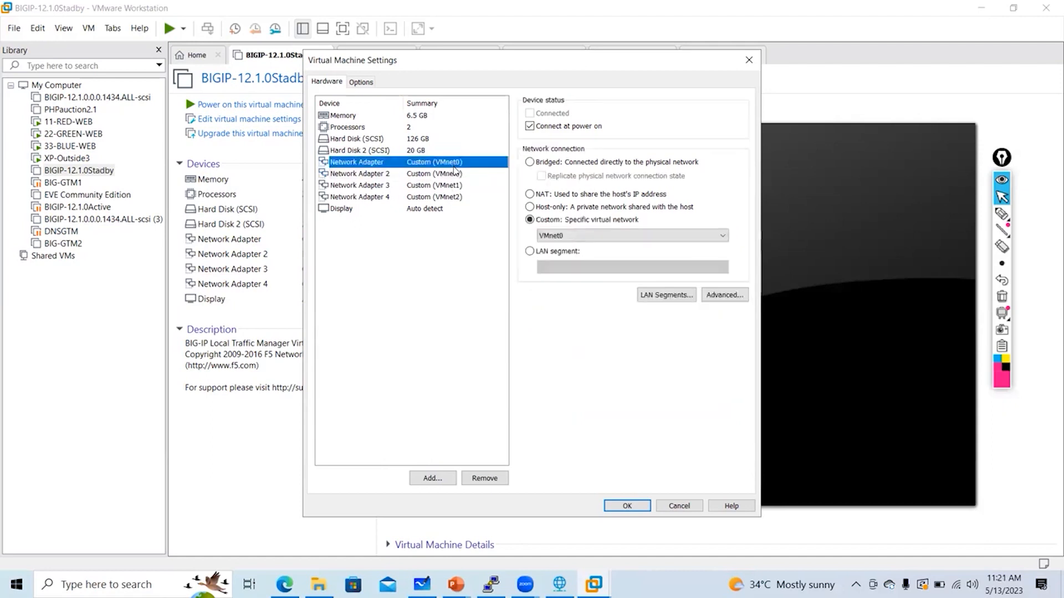
click(454, 173)
click(457, 160)
click(551, 238)
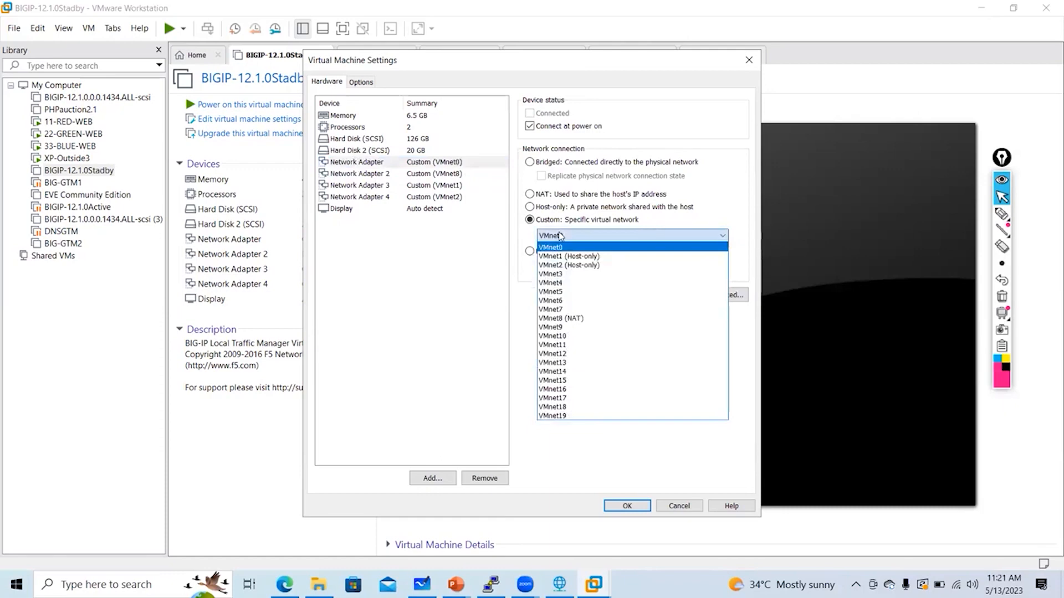
click(448, 176)
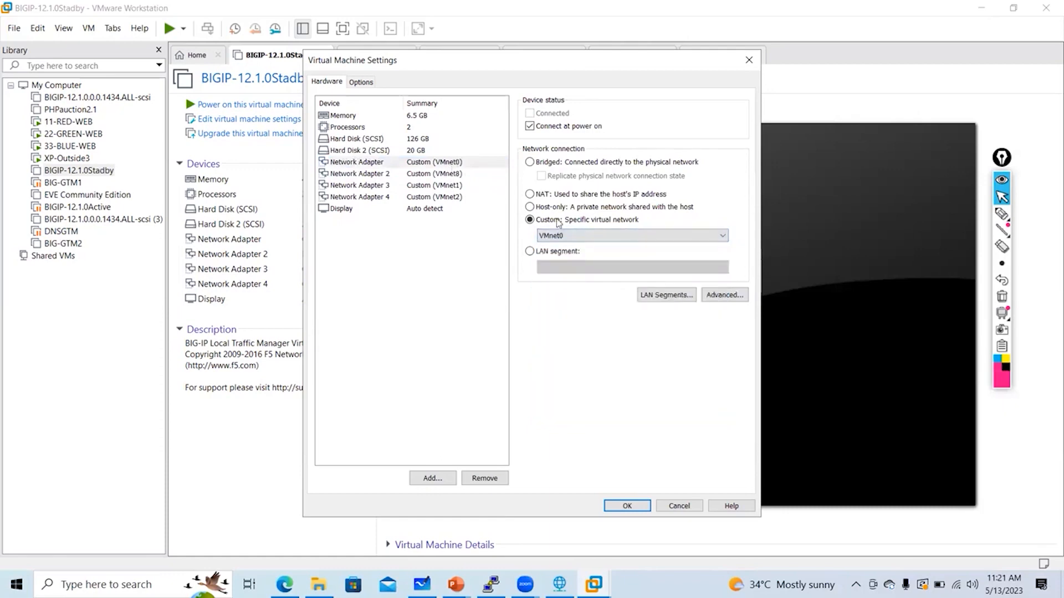
click(568, 235)
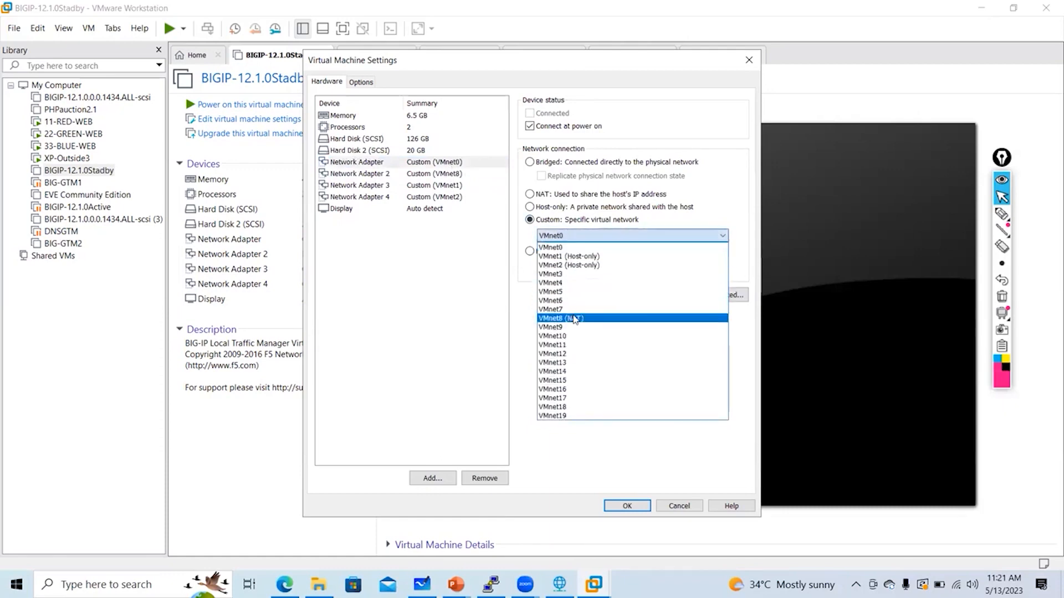
click(575, 319)
Set Network Adapter 2 back to Bridged and confirm the first adapter stays on VMnet8
click(431, 176)
click(592, 233)
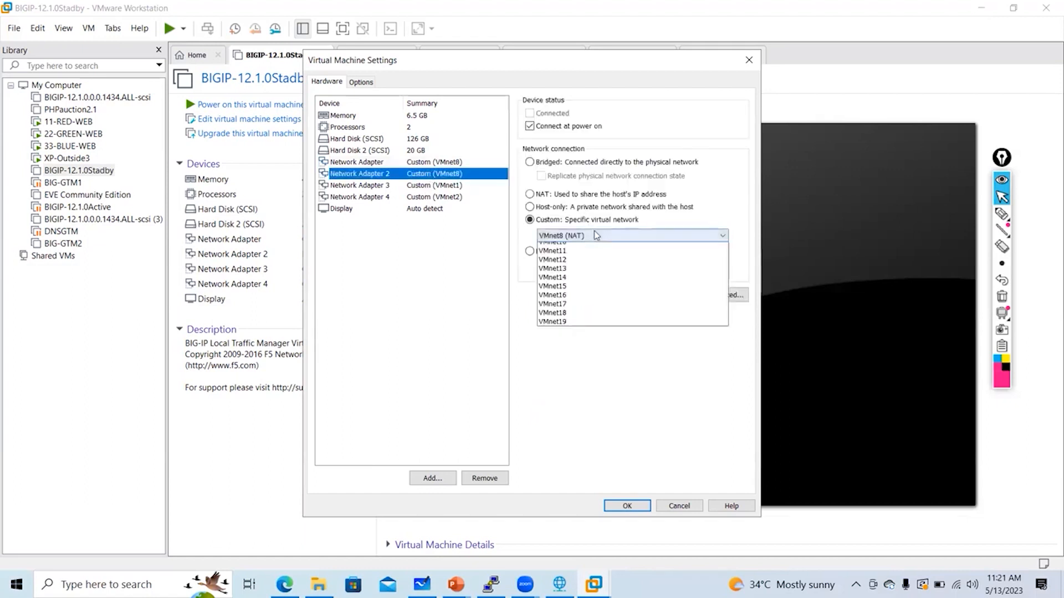
click(528, 164)
click(528, 165)
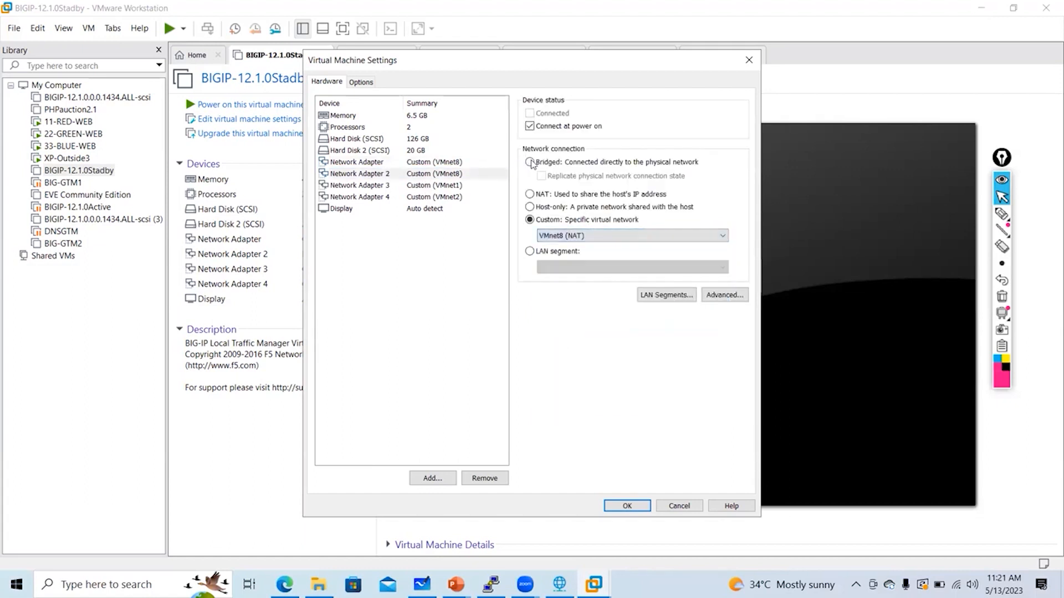
click(471, 187)
click(471, 175)
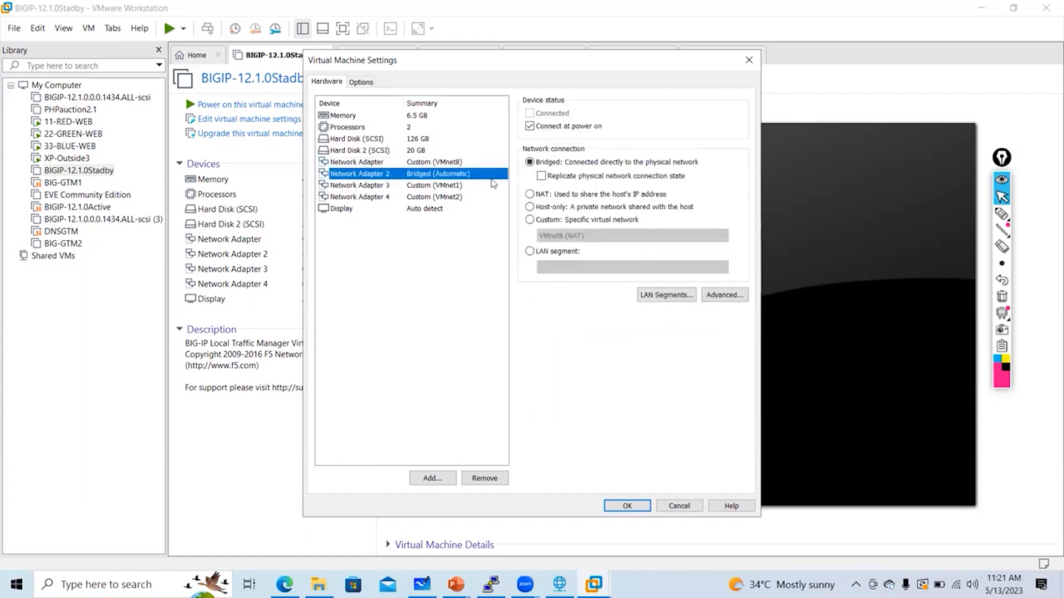
click(451, 164)
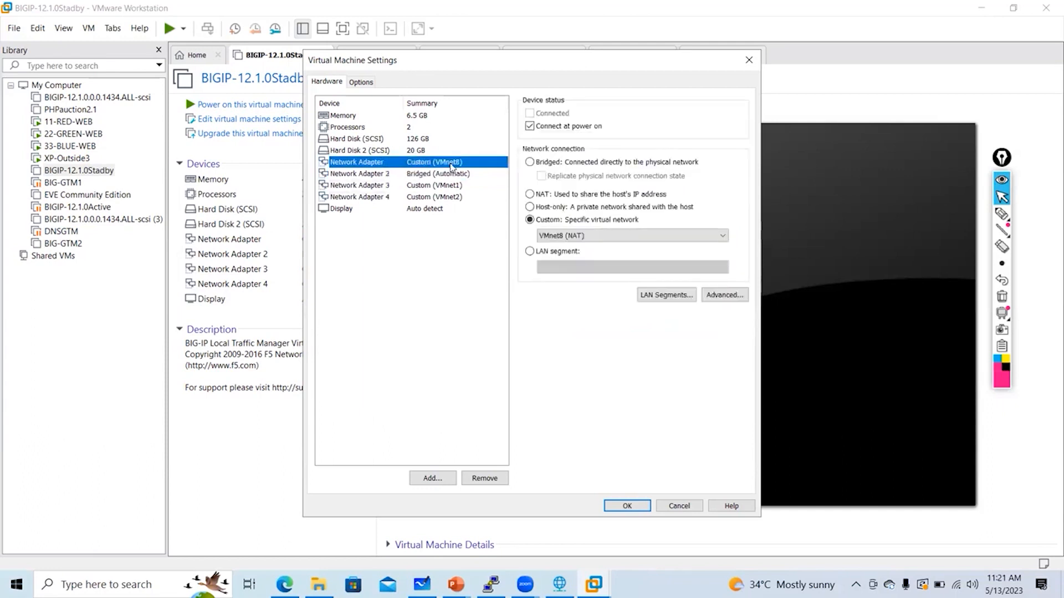
click(1001, 214)
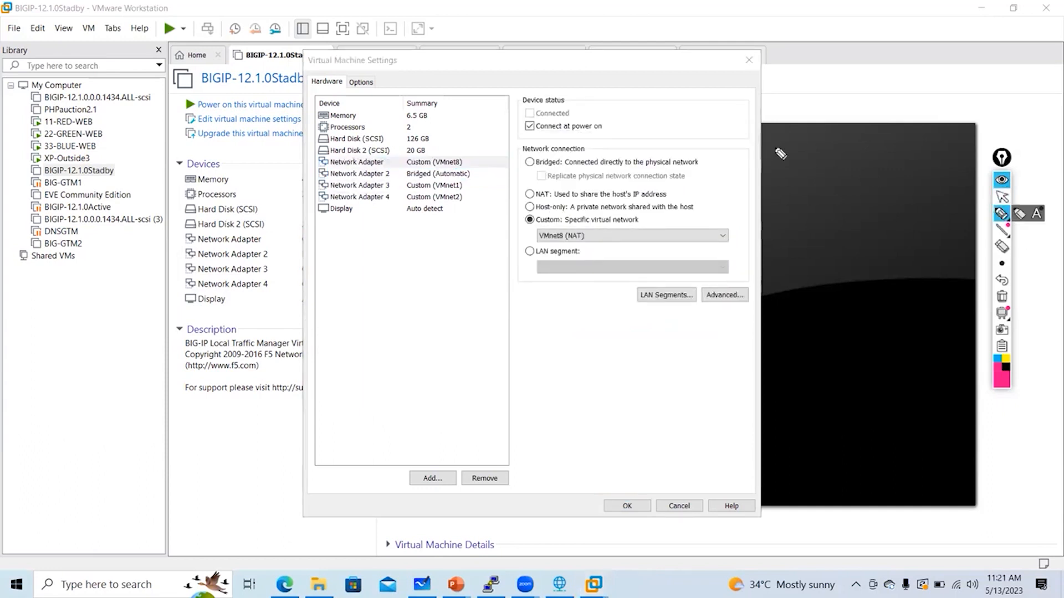
mouse_move(820, 148)
mouse_down()
mouse_move(812, 167)
mouse_move(834, 166)
mouse_up()
mouse_move(820, 191)
mouse_down()
mouse_move(820, 211)
mouse_move(842, 217)
mouse_move(871, 194)
mouse_move(871, 226)
mouse_up()
drag(824, 258, 891, 252)
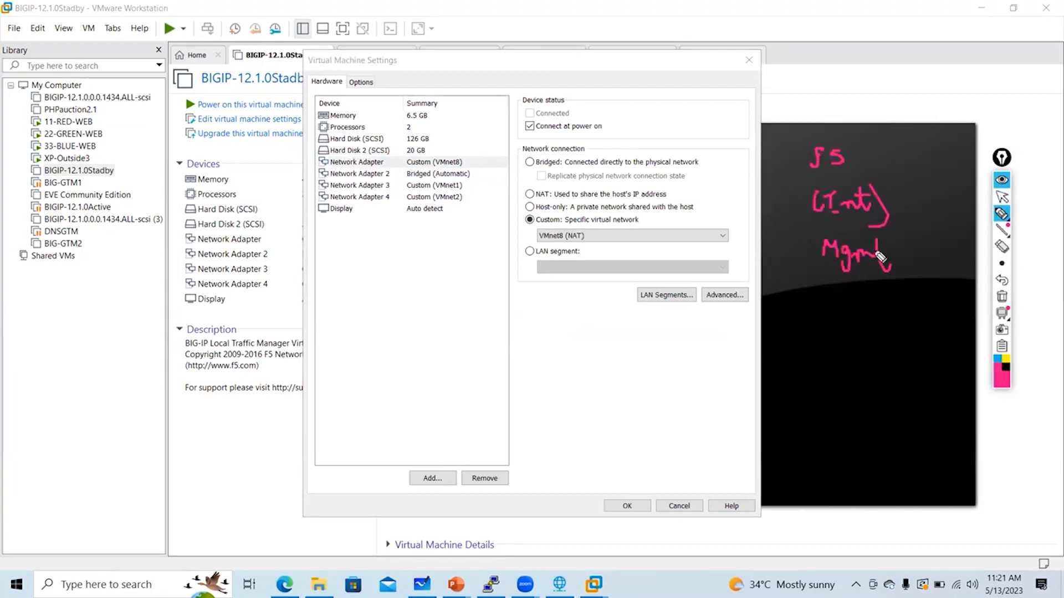
mouse_move(830, 281)
mouse_down()
mouse_move(831, 301)
mouse_move(847, 302)
mouse_move(837, 332)
mouse_move(859, 337)
mouse_move(837, 371)
mouse_up()
drag(846, 361, 852, 377)
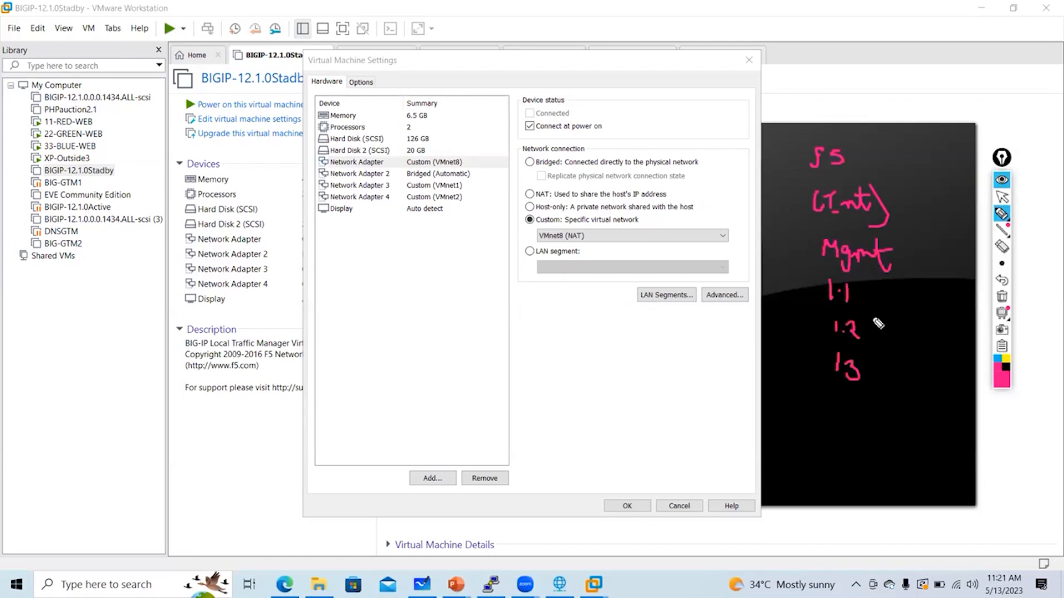
drag(874, 325, 907, 332)
drag(922, 317, 922, 331)
mouse_move(888, 366)
mouse_down()
mouse_move(945, 363)
mouse_move(969, 374)
mouse_up()
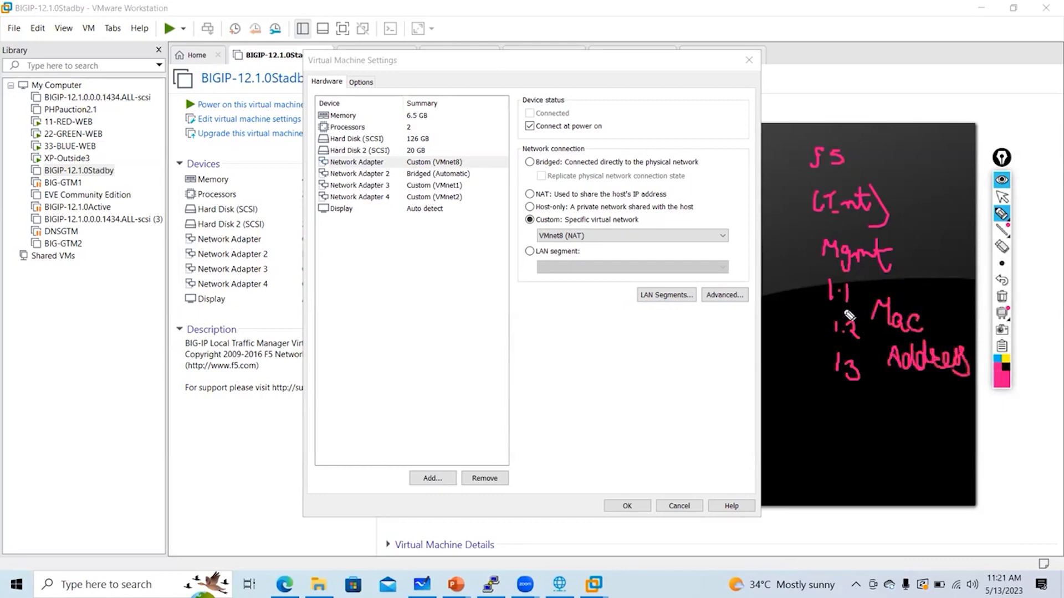
drag(802, 250, 764, 252)
drag(784, 243, 788, 261)
drag(459, 151, 472, 174)
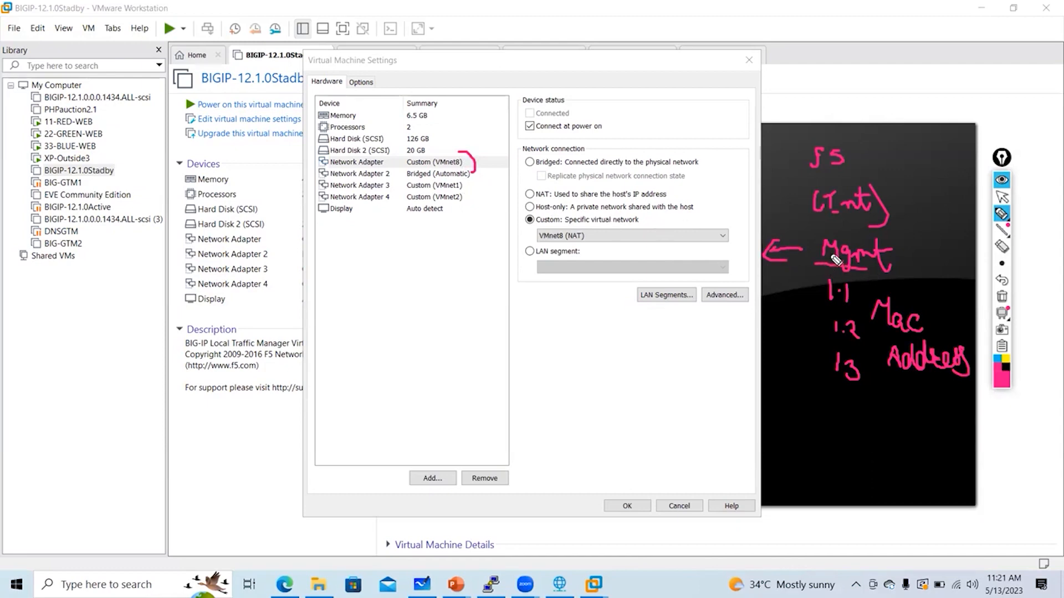
click(920, 219)
drag(929, 210, 957, 226)
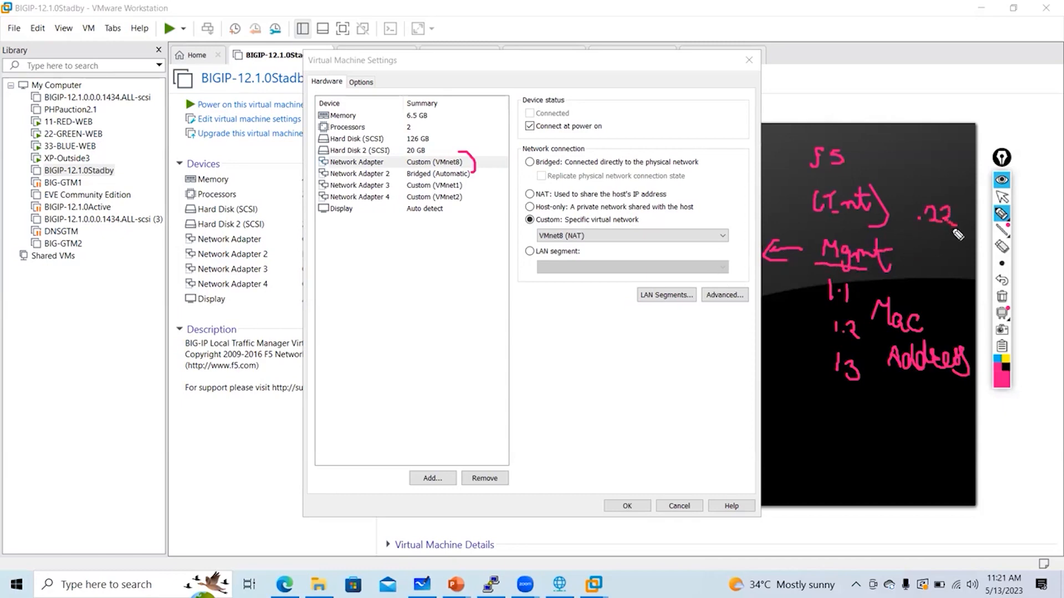
click(478, 163)
mouse_move(477, 166)
mouse_down()
mouse_move(501, 273)
mouse_move(509, 267)
mouse_up()
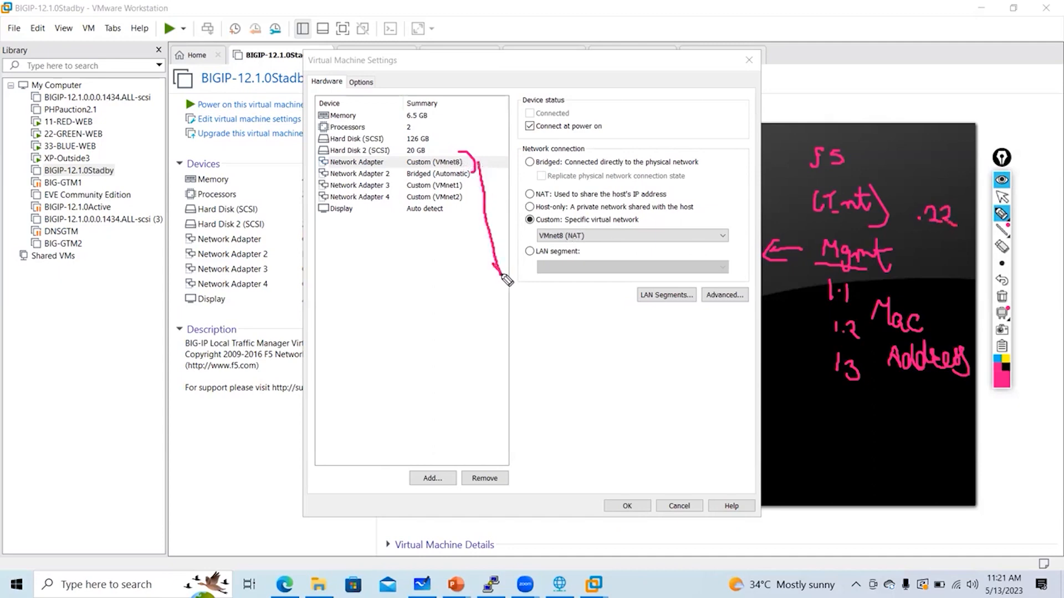
mouse_move(726, 244)
mouse_down()
mouse_move(819, 231)
mouse_move(813, 237)
mouse_up()
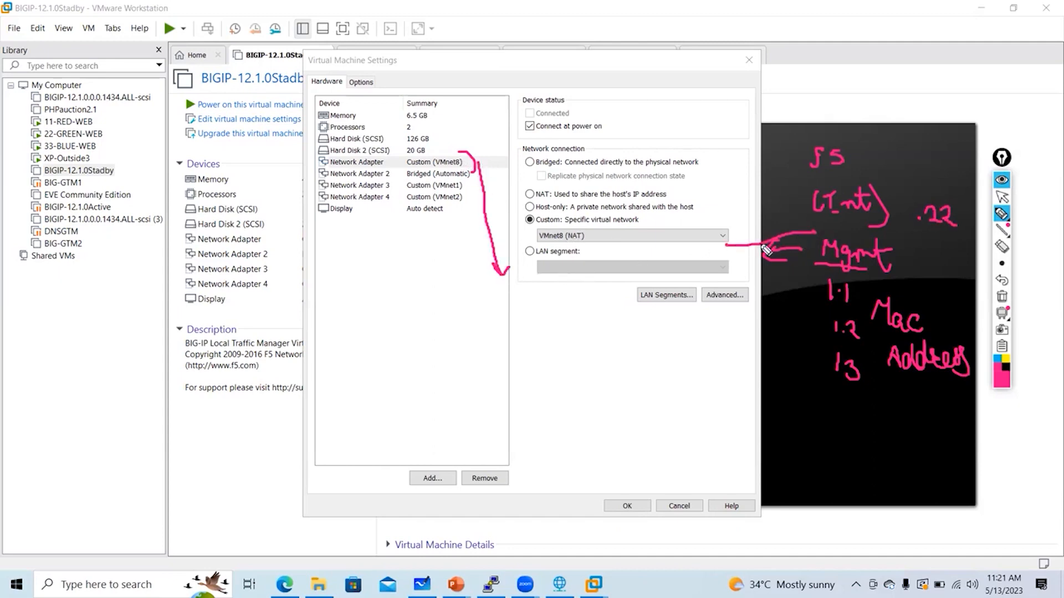
drag(435, 168, 461, 168)
click(1002, 297)
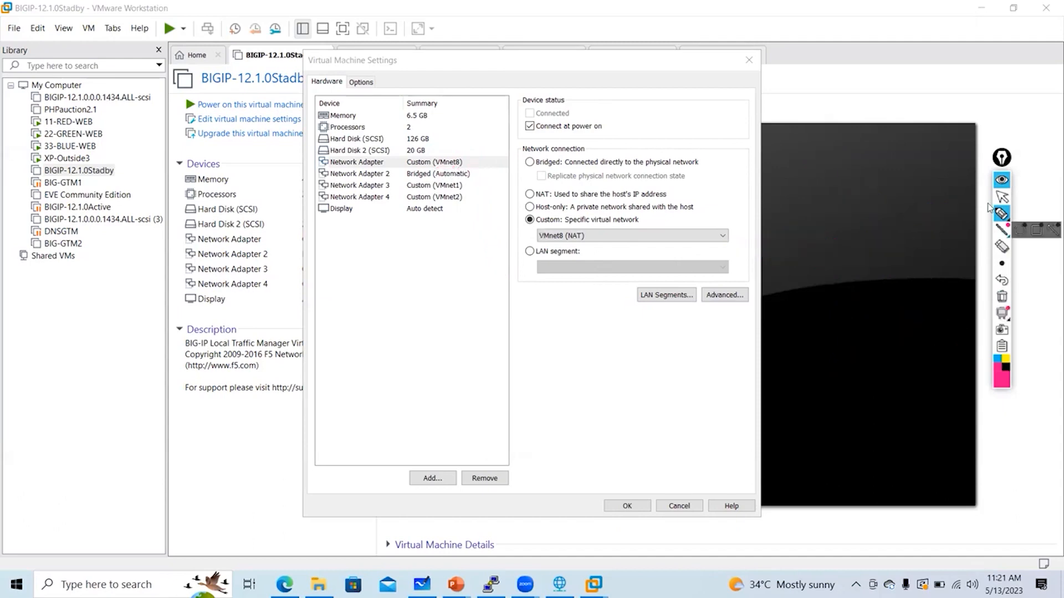
click(1000, 197)
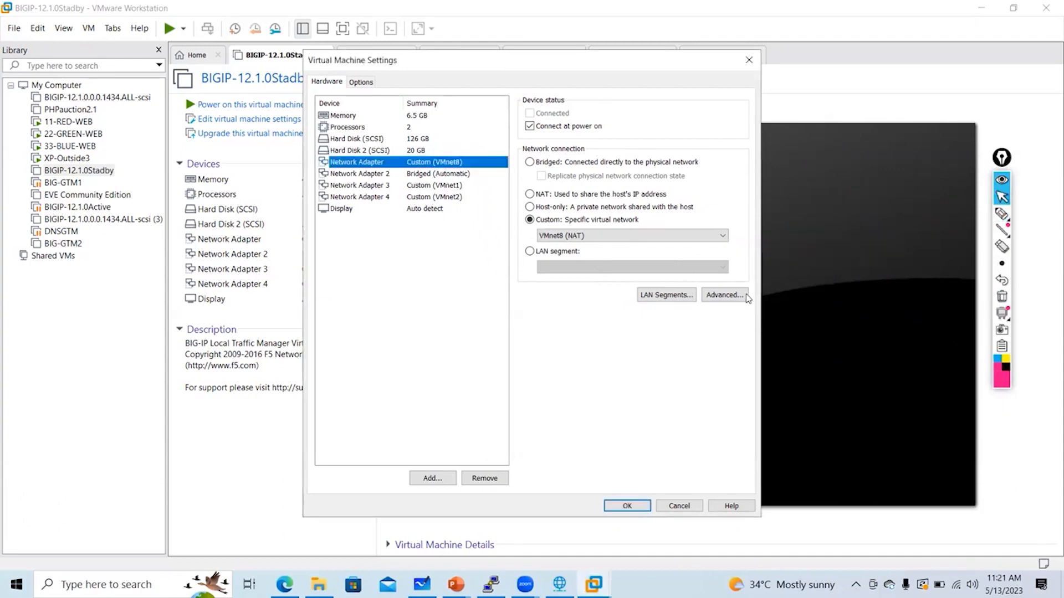
Check the first adapter's advanced MAC address, noting the F5 Mgmt MAC ending 9D:97
click(744, 294)
drag(542, 386, 425, 401)
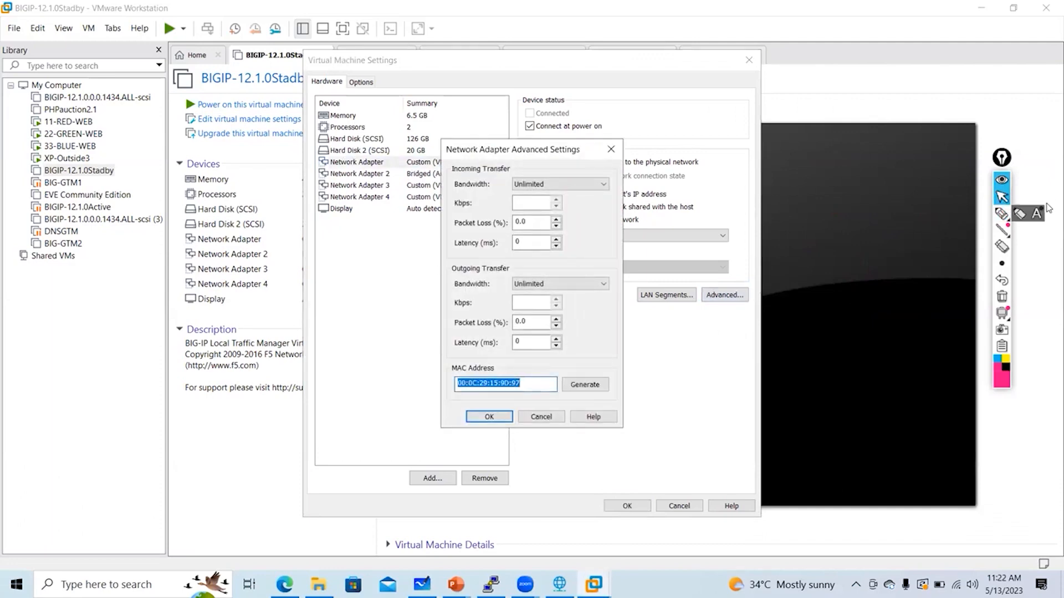
click(1001, 214)
mouse_move(703, 374)
mouse_down()
mouse_move(690, 383)
mouse_move(711, 361)
mouse_move(747, 365)
mouse_move(806, 339)
mouse_move(911, 341)
mouse_up()
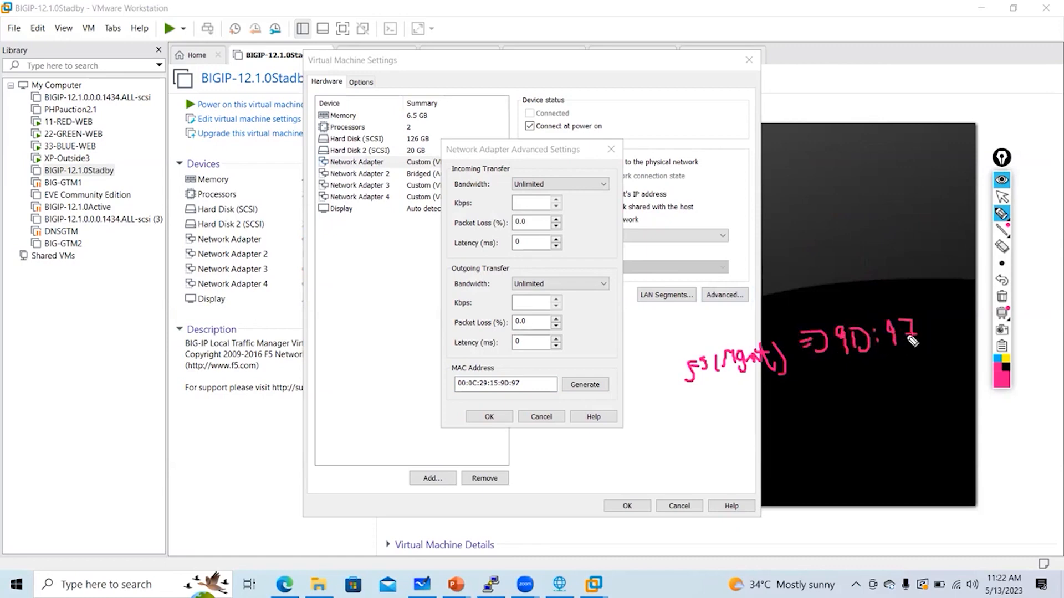
click(1001, 297)
click(1001, 197)
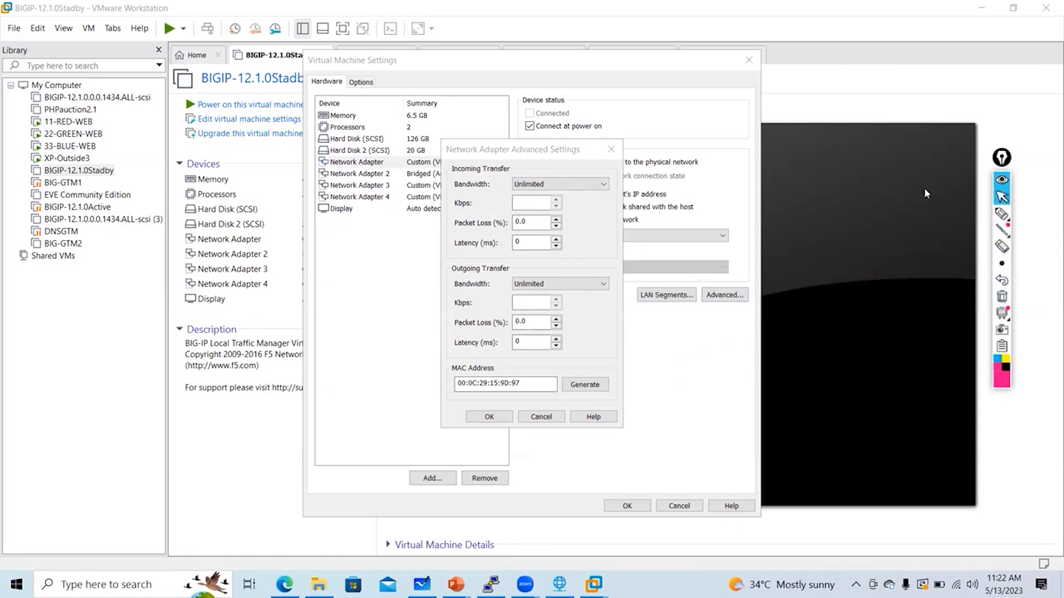
click(611, 149)
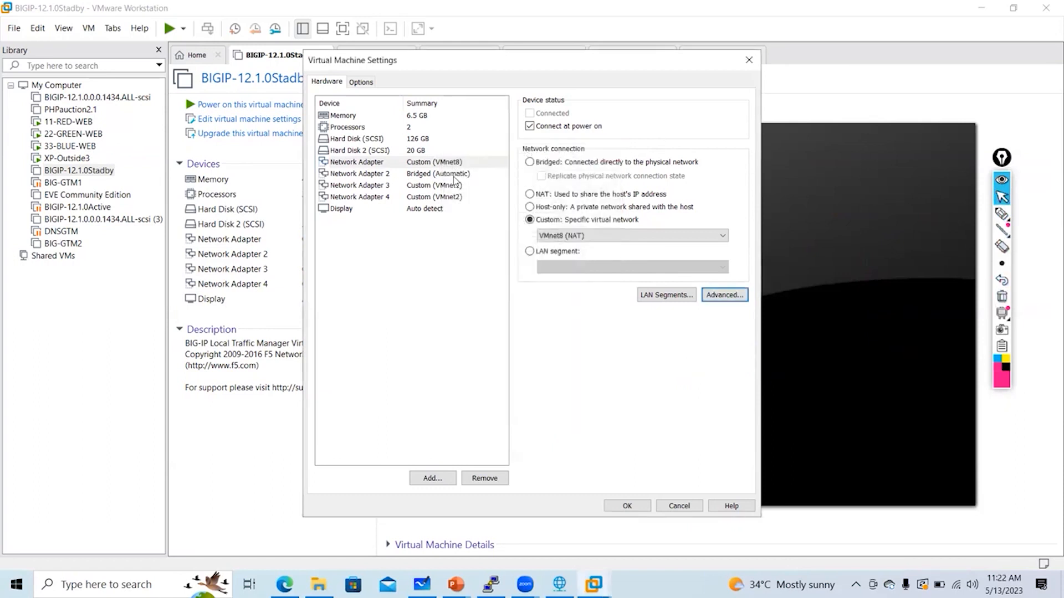
Check Network Adapter 2's MAC address in its advanced settings
click(451, 177)
click(723, 295)
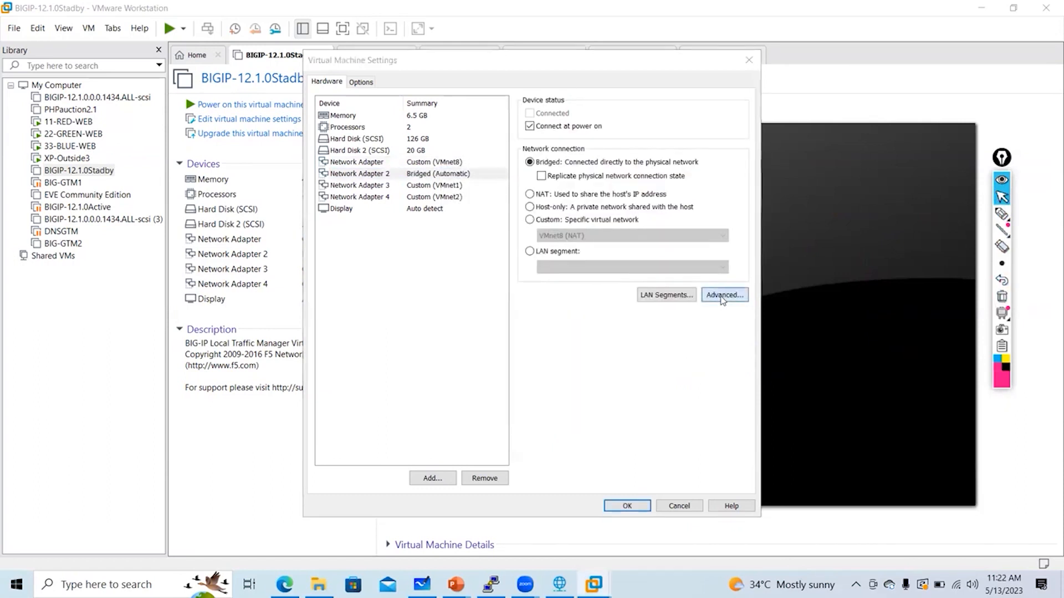
drag(520, 384, 443, 384)
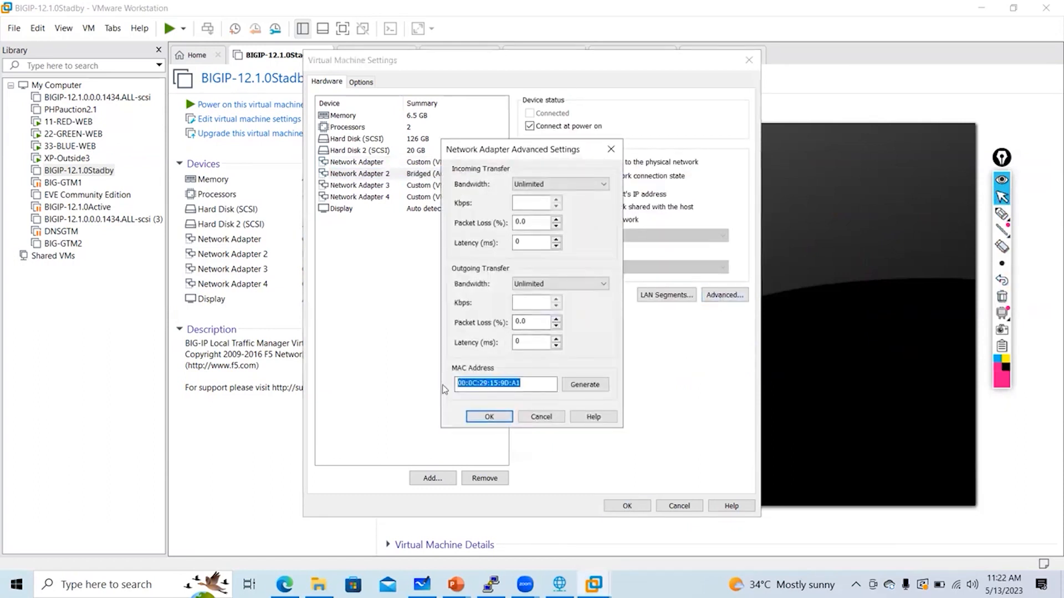
click(528, 390)
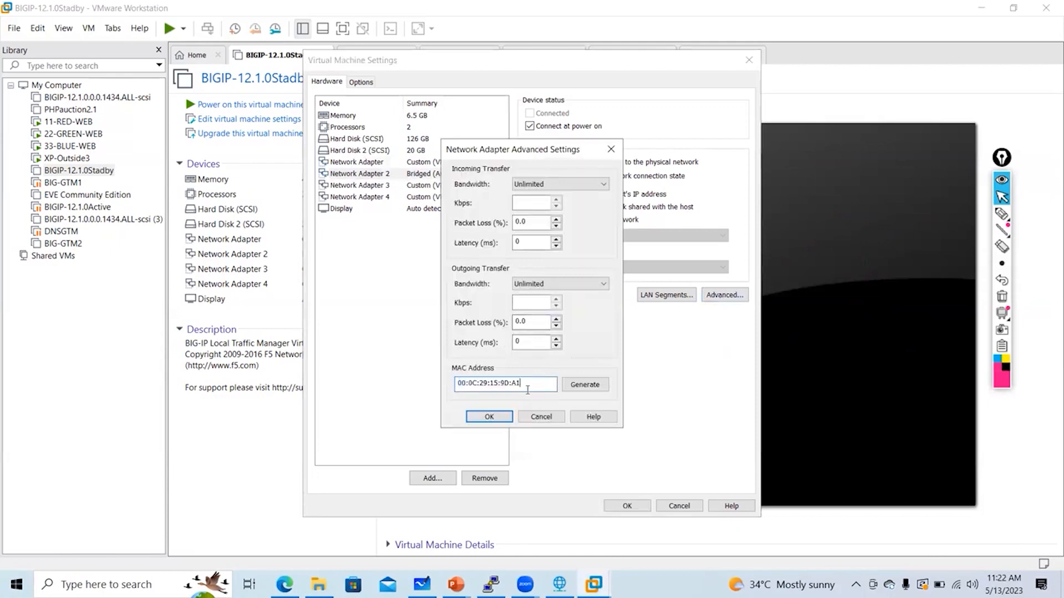
click(612, 149)
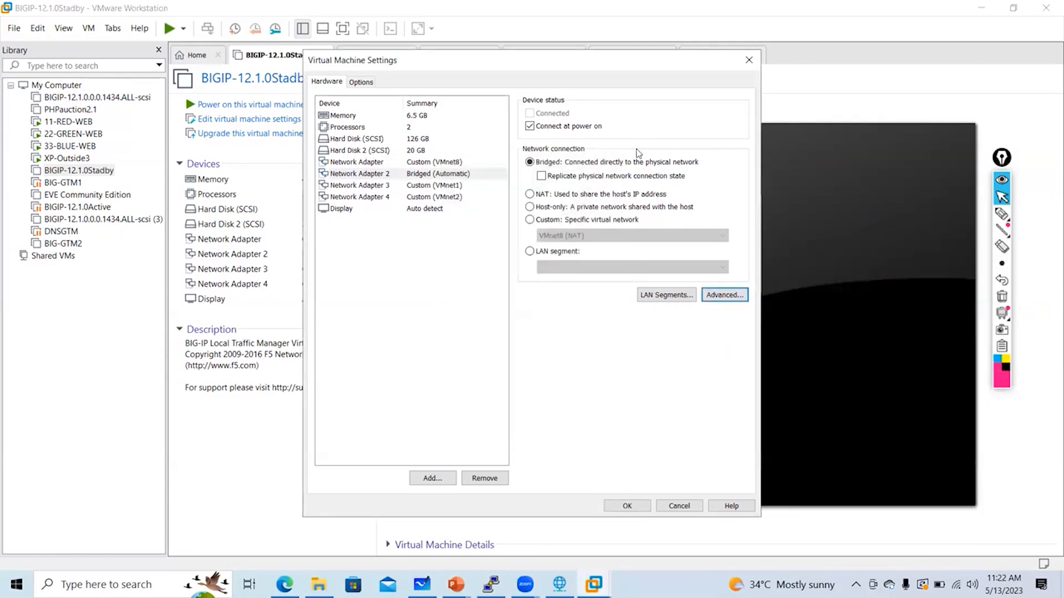
click(430, 164)
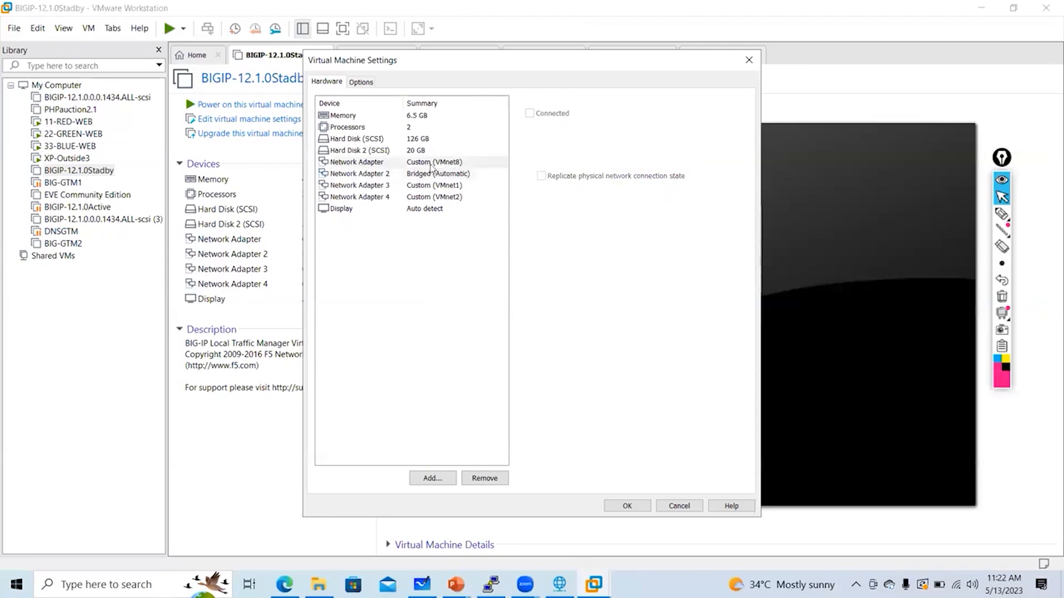
click(436, 175)
click(433, 163)
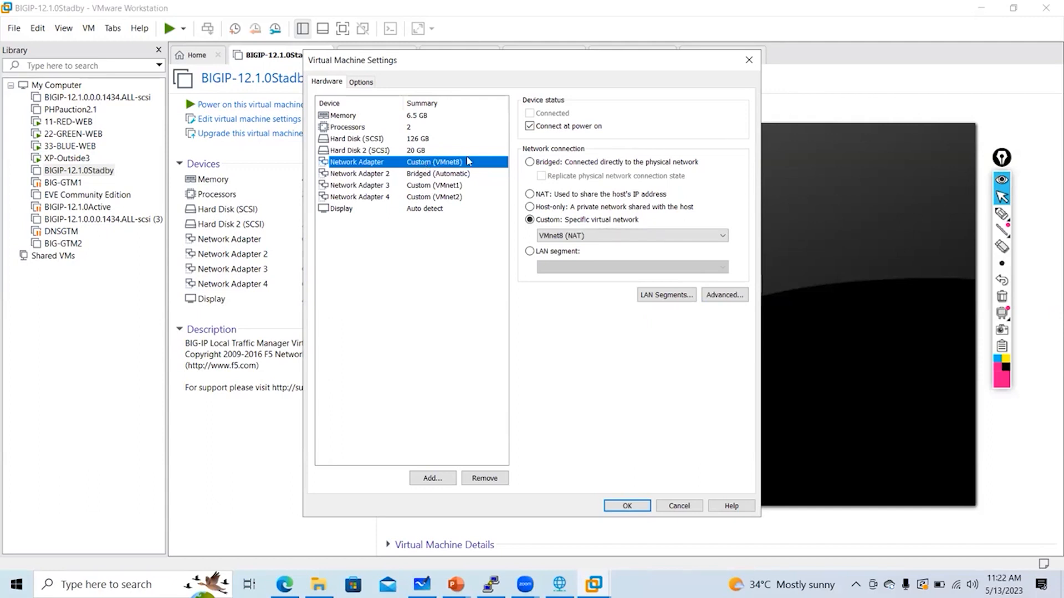
Review Network Adapter 3 (VMnet1) and 4 (VMnet2), then close the settings without changes
click(459, 187)
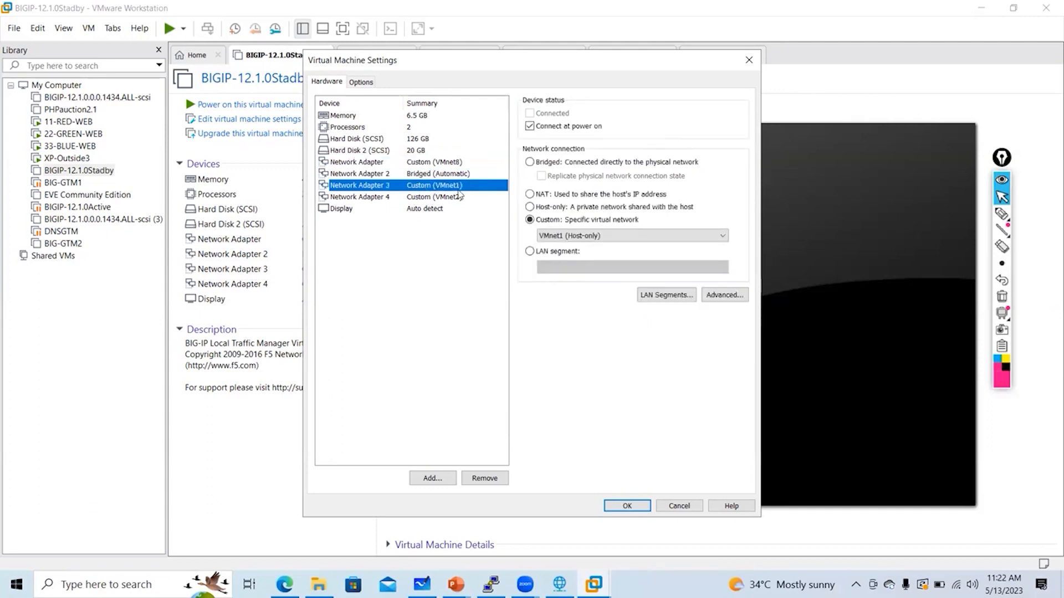
click(722, 295)
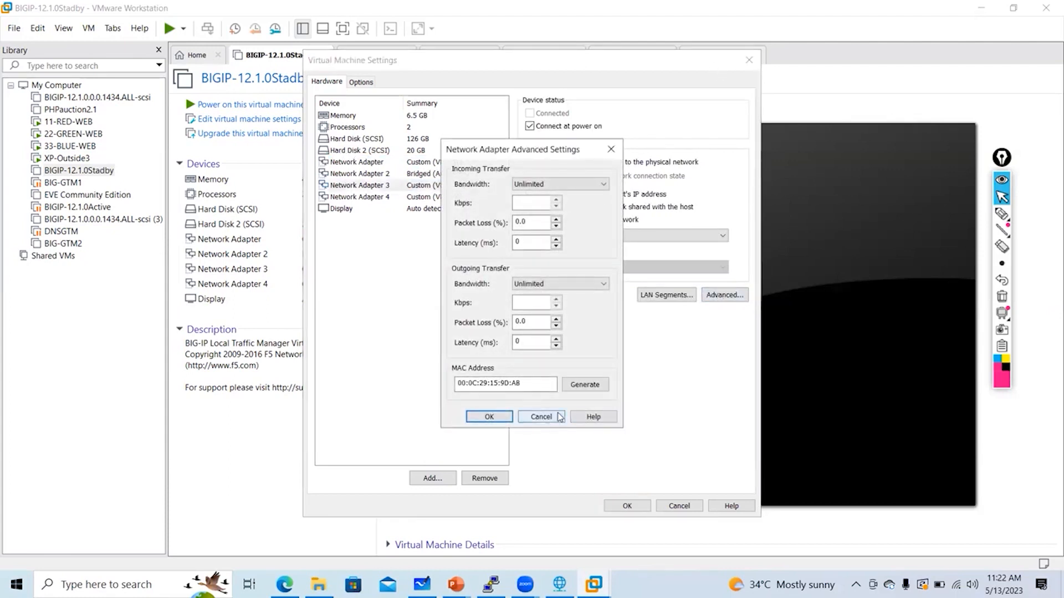
click(552, 417)
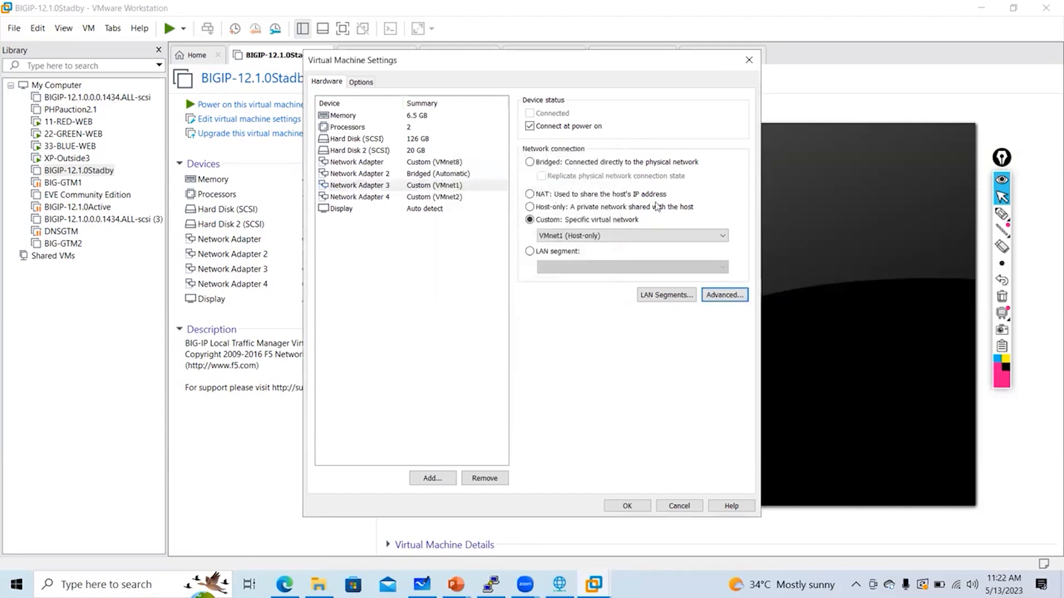
click(435, 162)
click(438, 174)
click(443, 162)
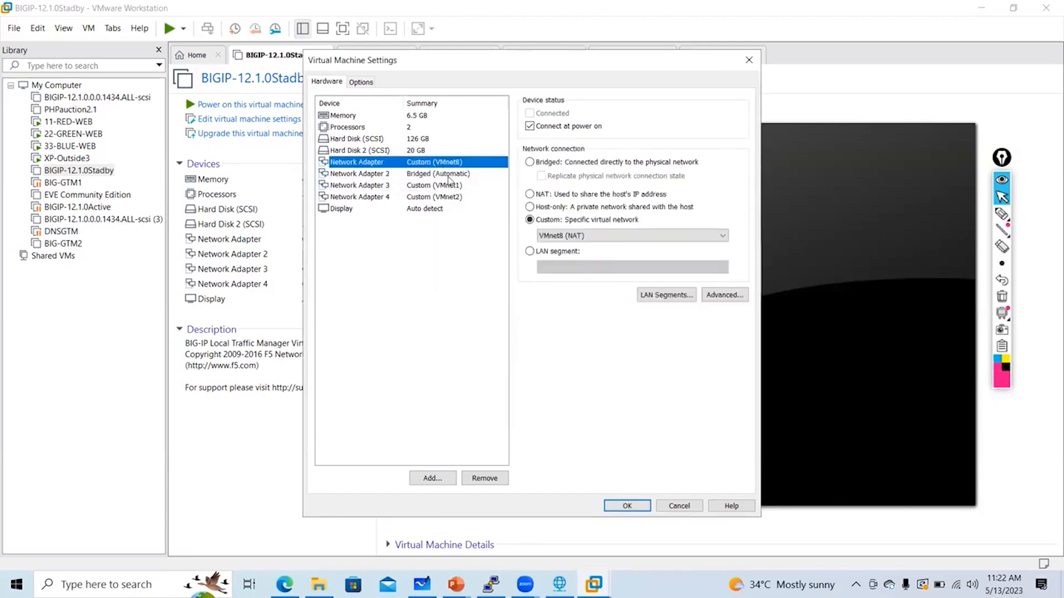
click(450, 175)
click(452, 185)
click(455, 197)
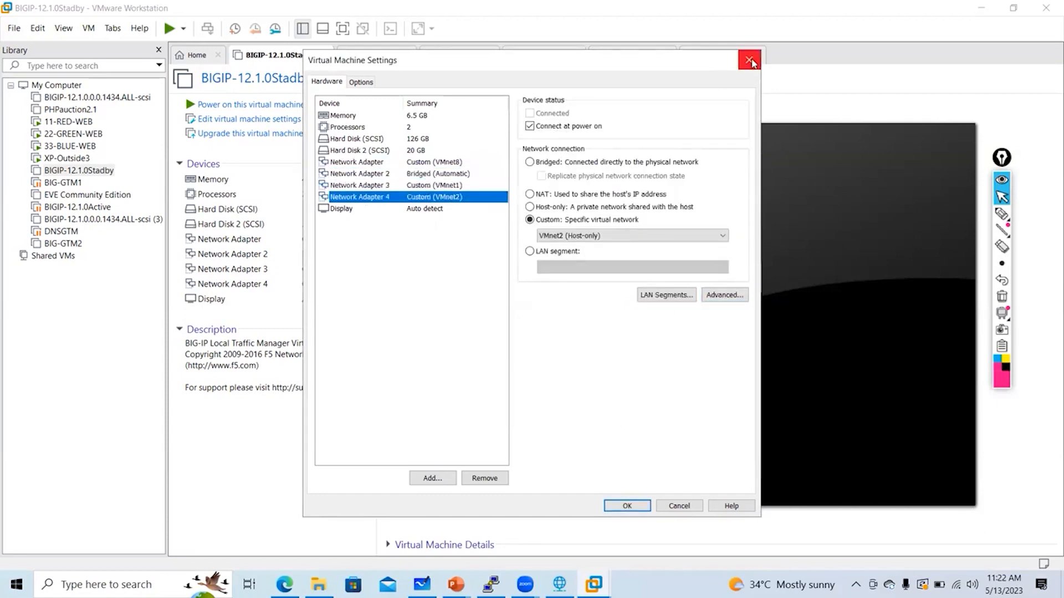
click(749, 59)
right_click(110, 171)
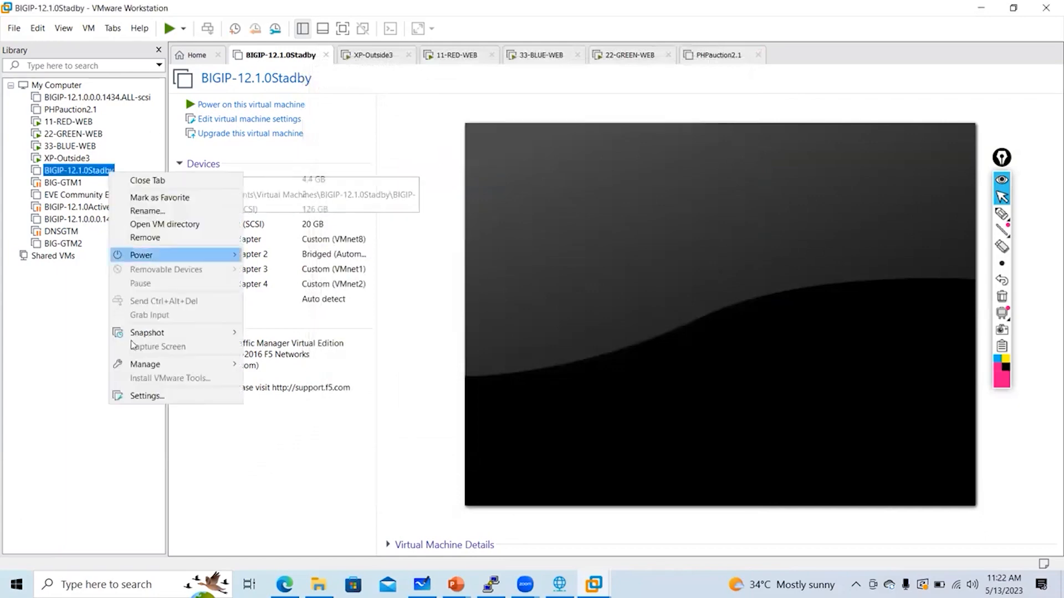
click(161, 400)
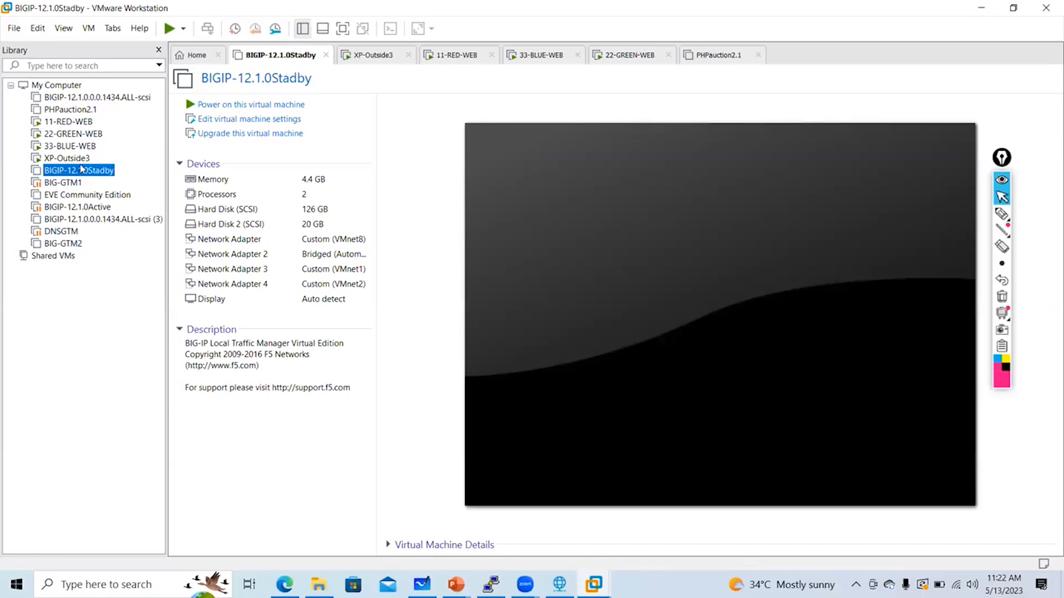
click(292, 117)
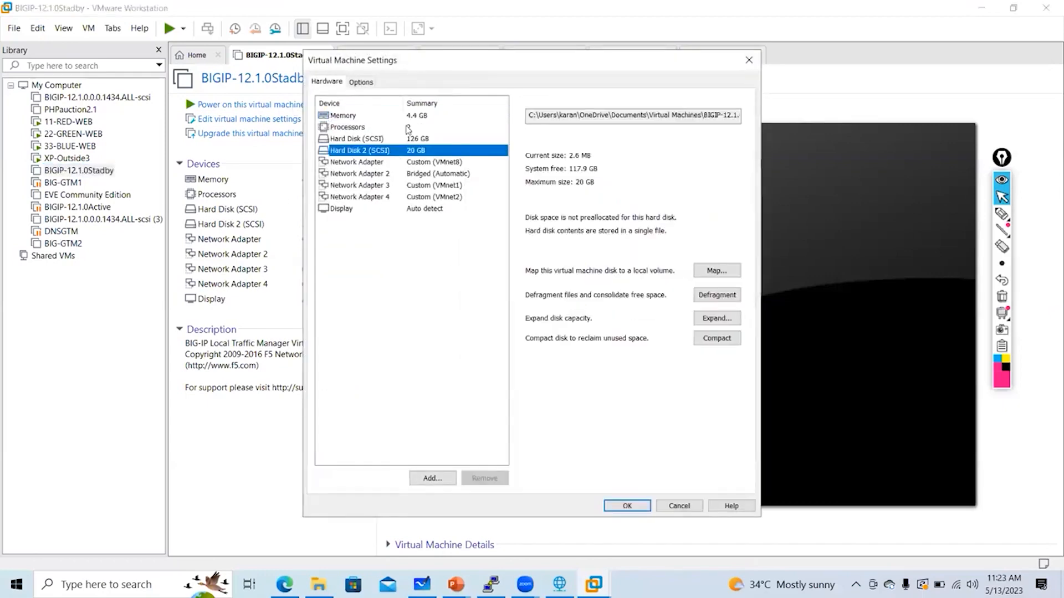
click(409, 116)
click(414, 140)
click(410, 128)
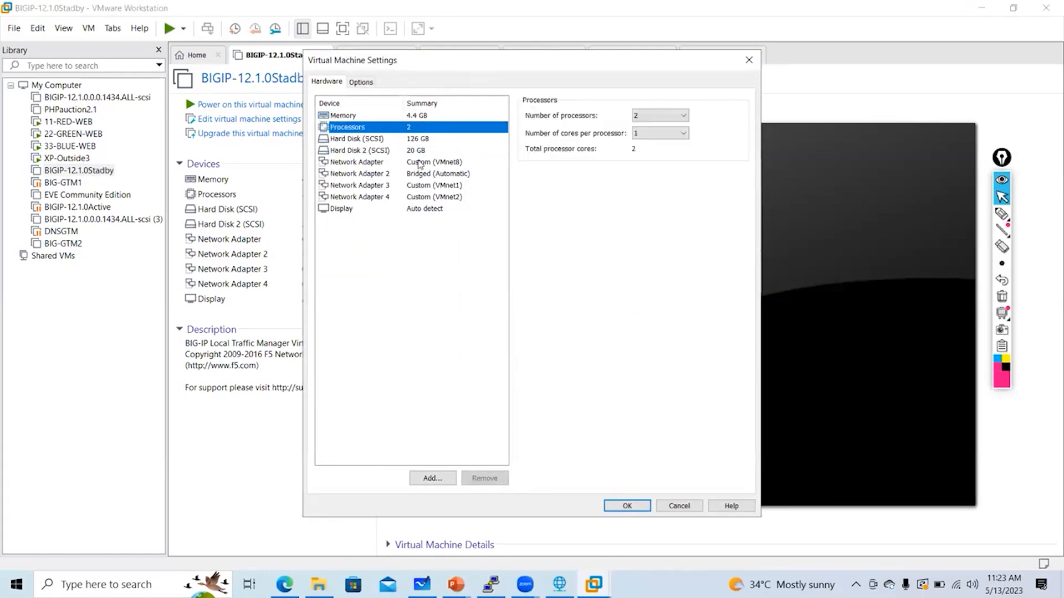
click(420, 162)
key(Down)
key(Down)
key(Down)
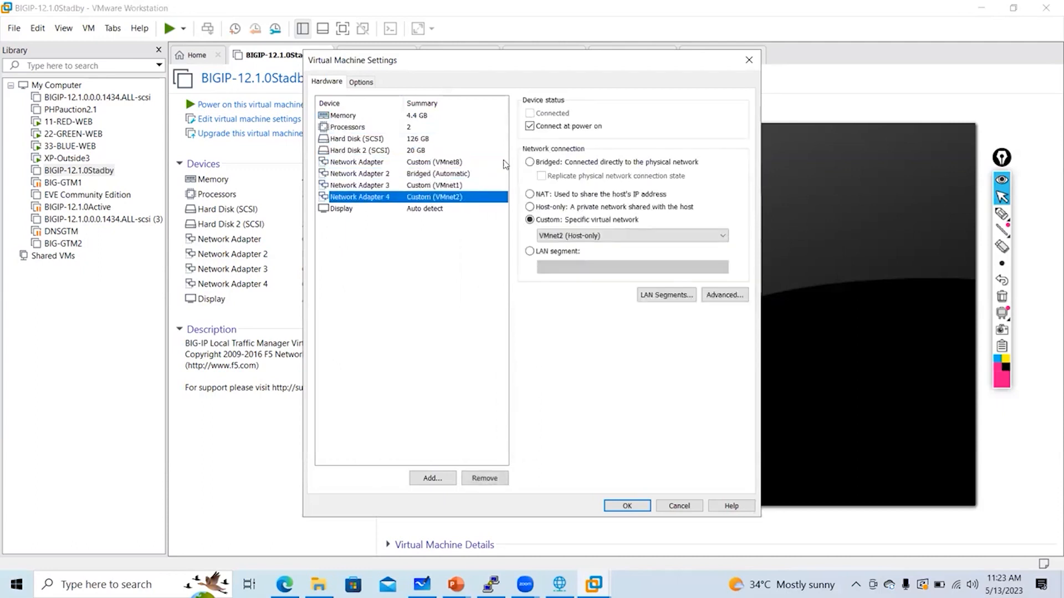
click(748, 59)
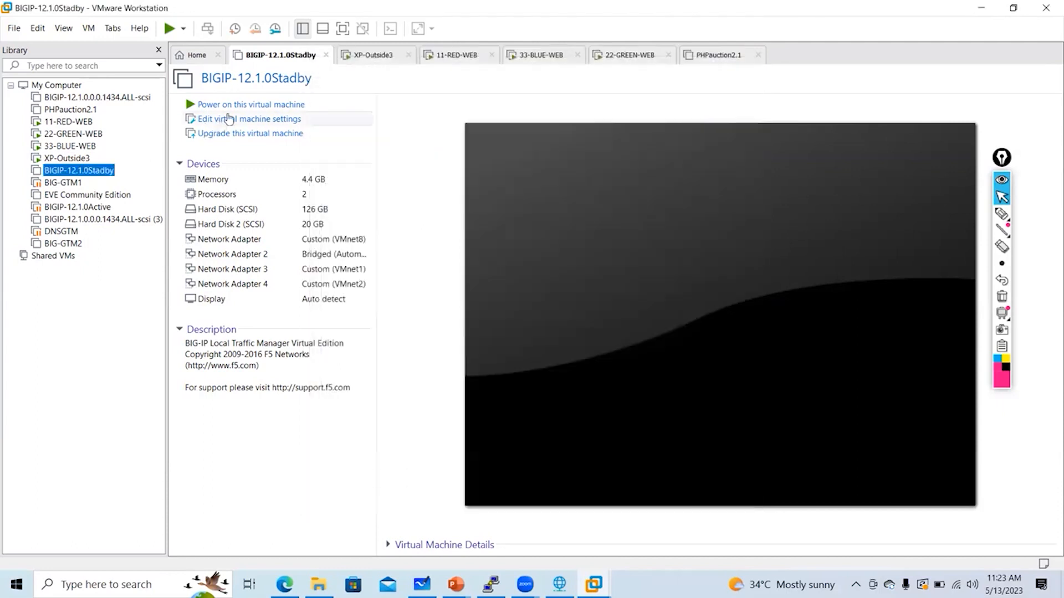
Power on the Standby VM and let it boot until the filesystem checks pass
click(314, 103)
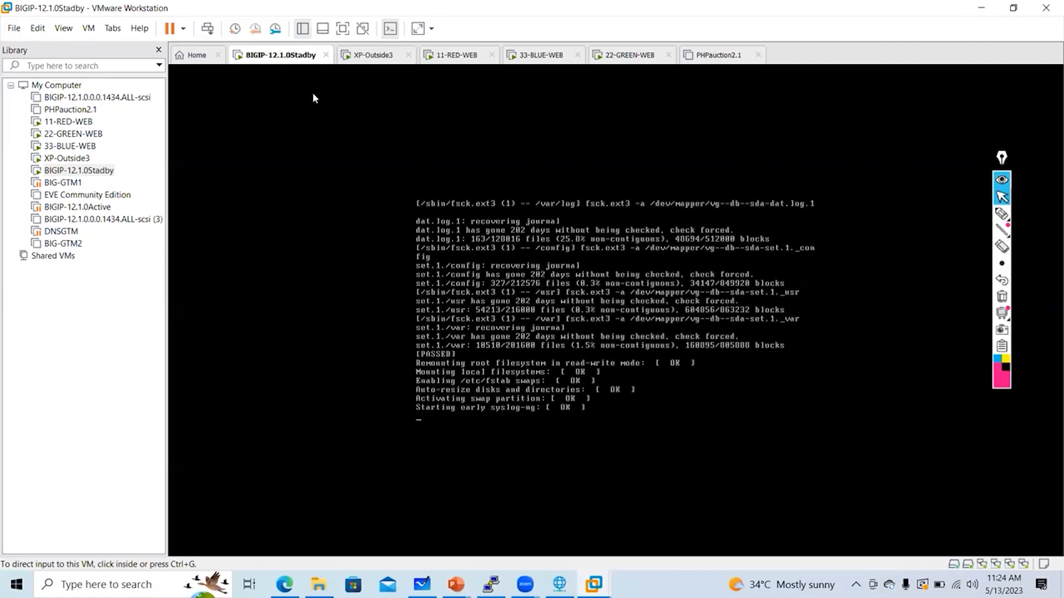
click(42, 29)
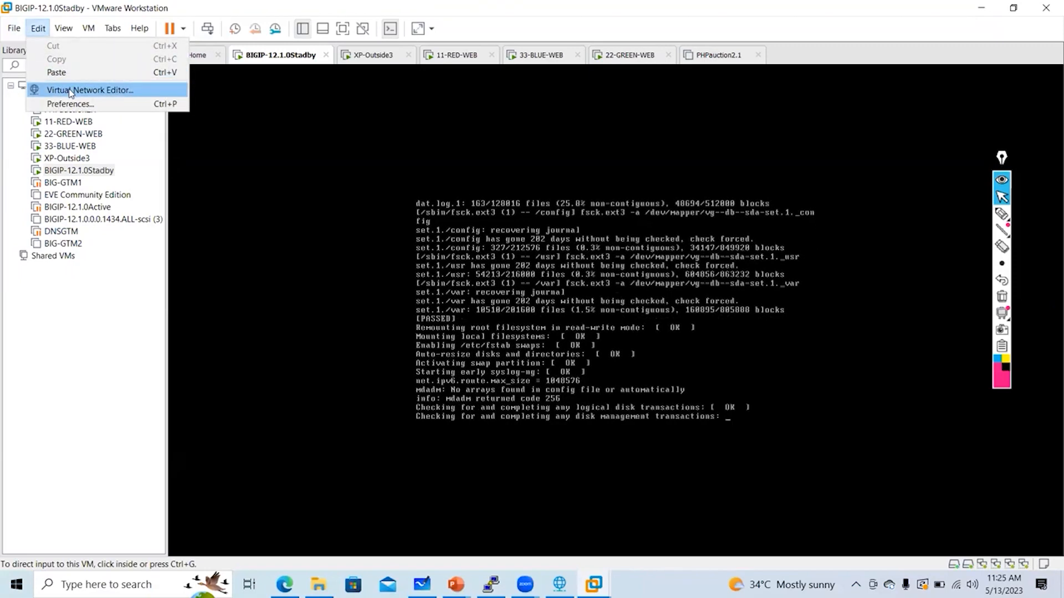
click(71, 91)
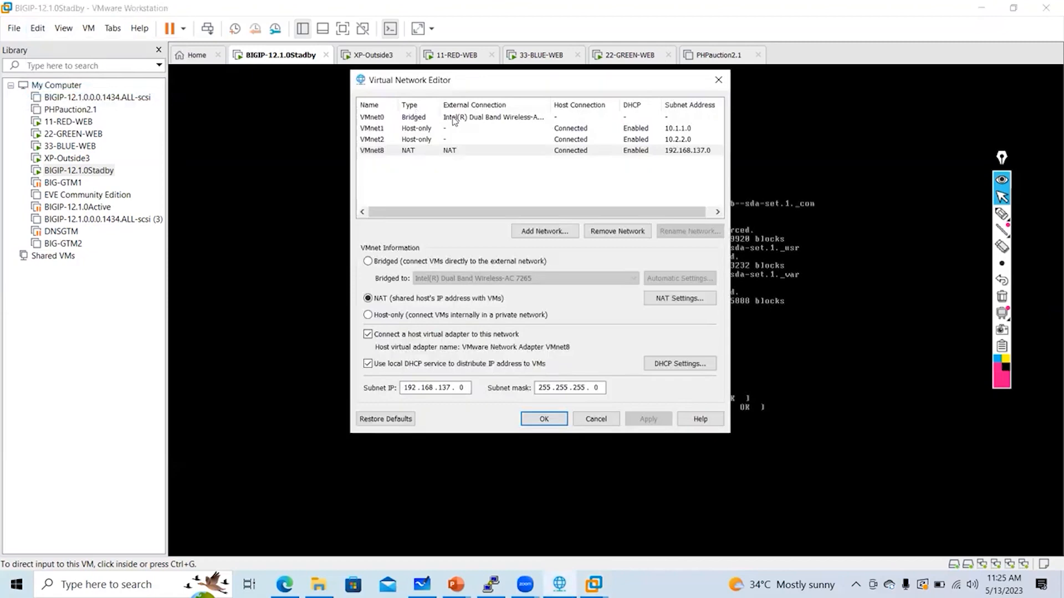
click(453, 118)
click(448, 127)
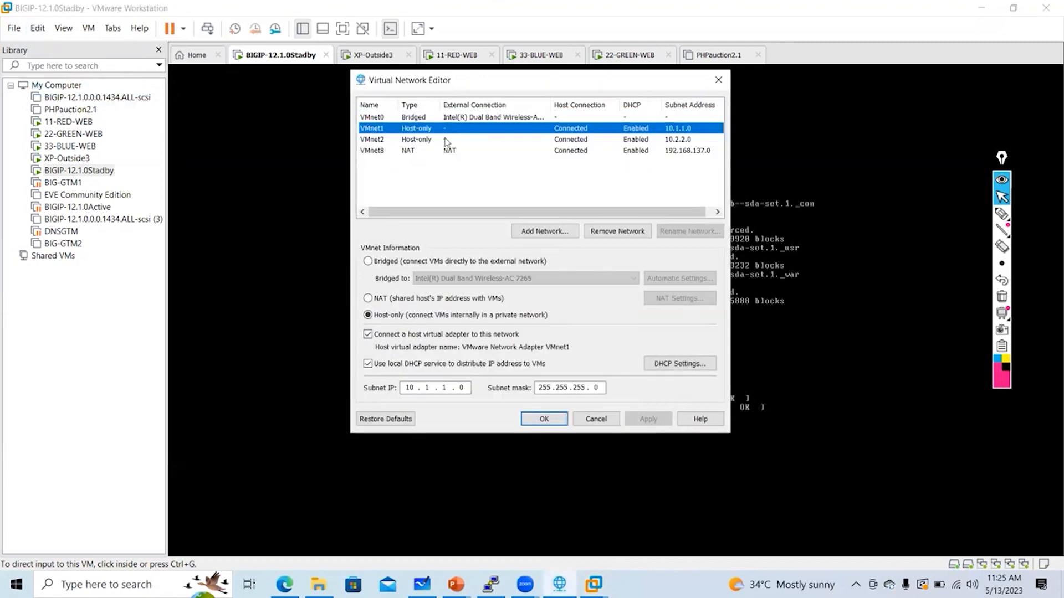
click(446, 141)
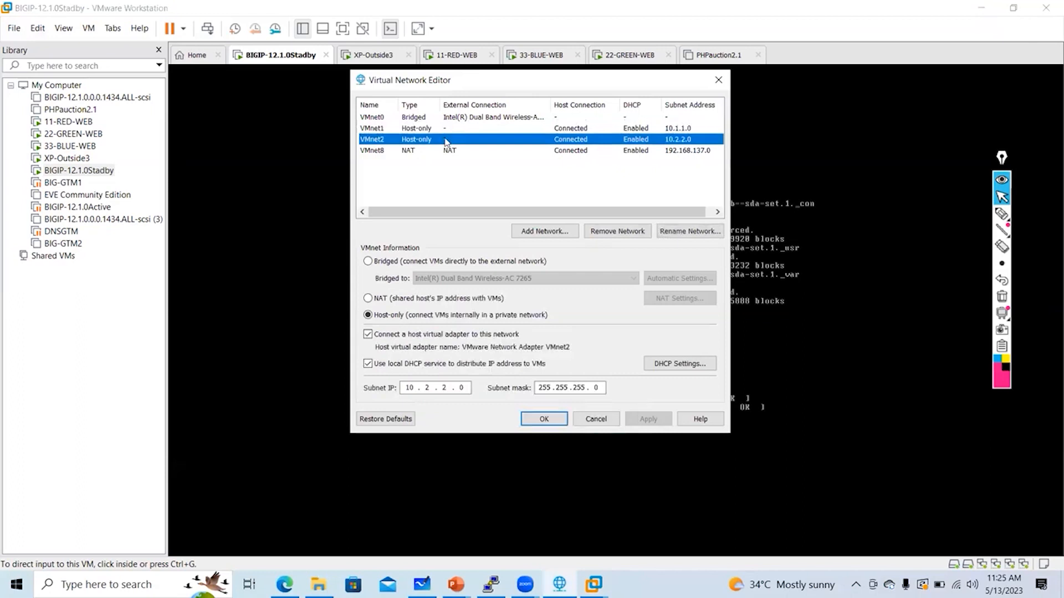
click(451, 153)
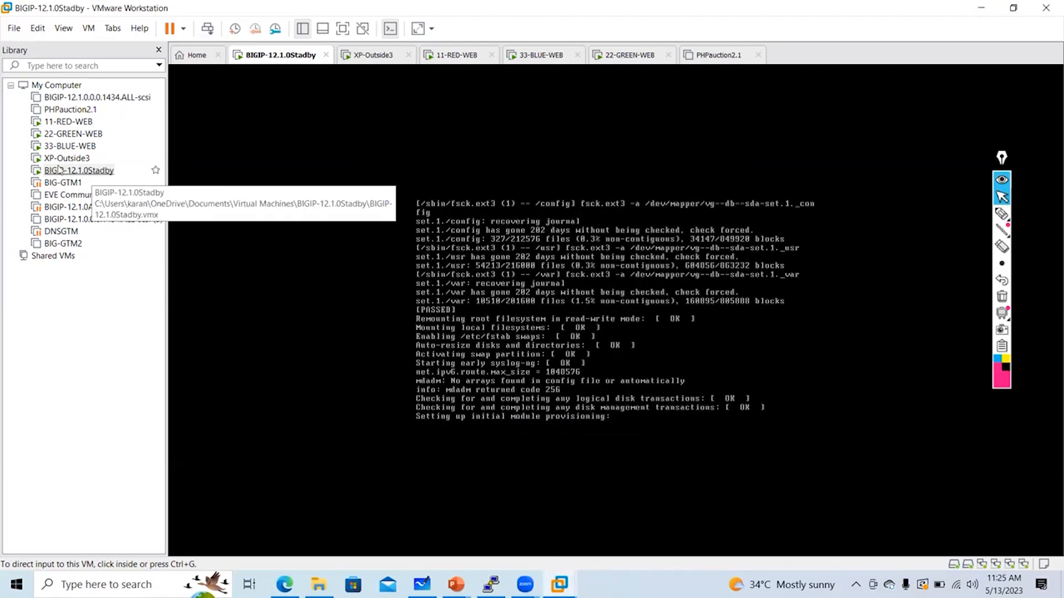
drag(52, 169, 63, 178)
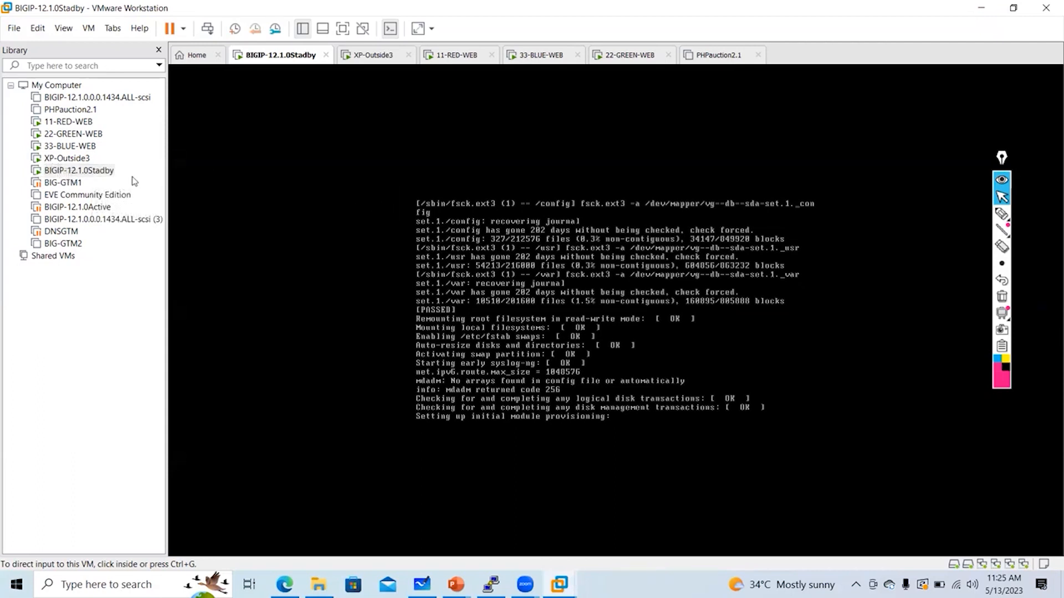
right_click(84, 169)
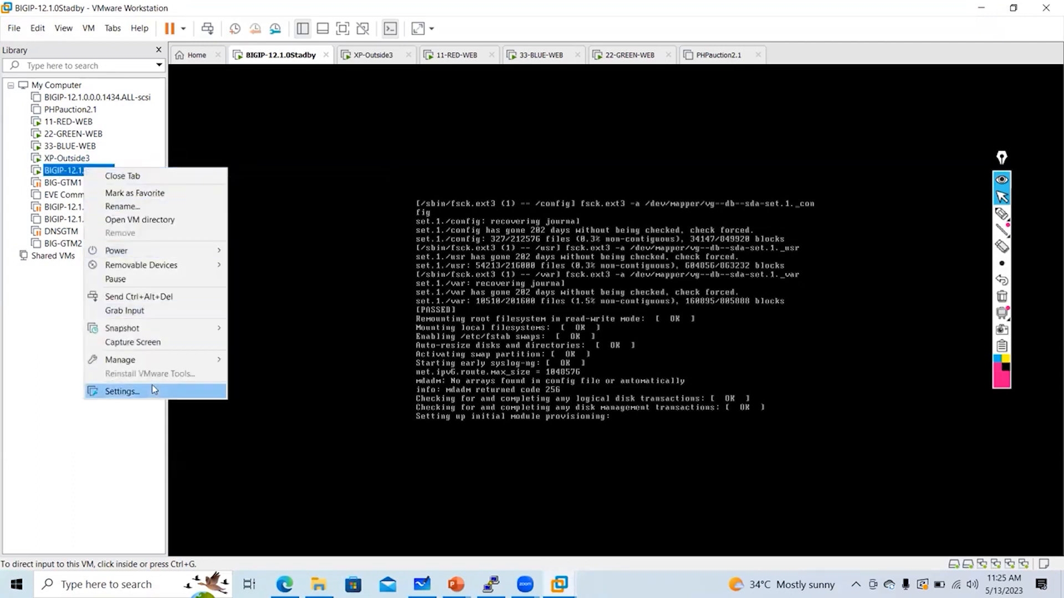
click(154, 389)
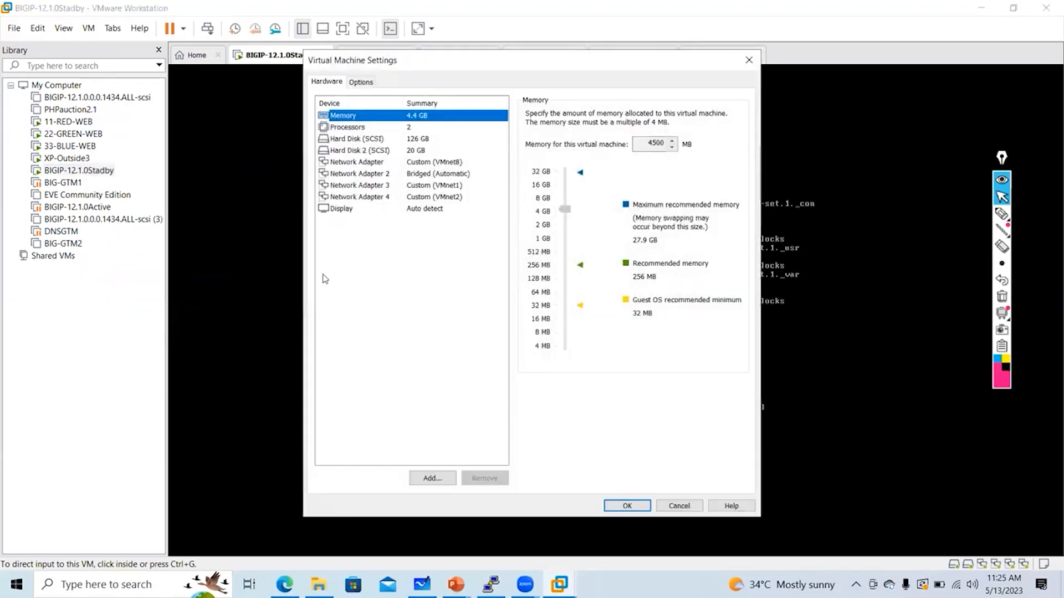
click(438, 178)
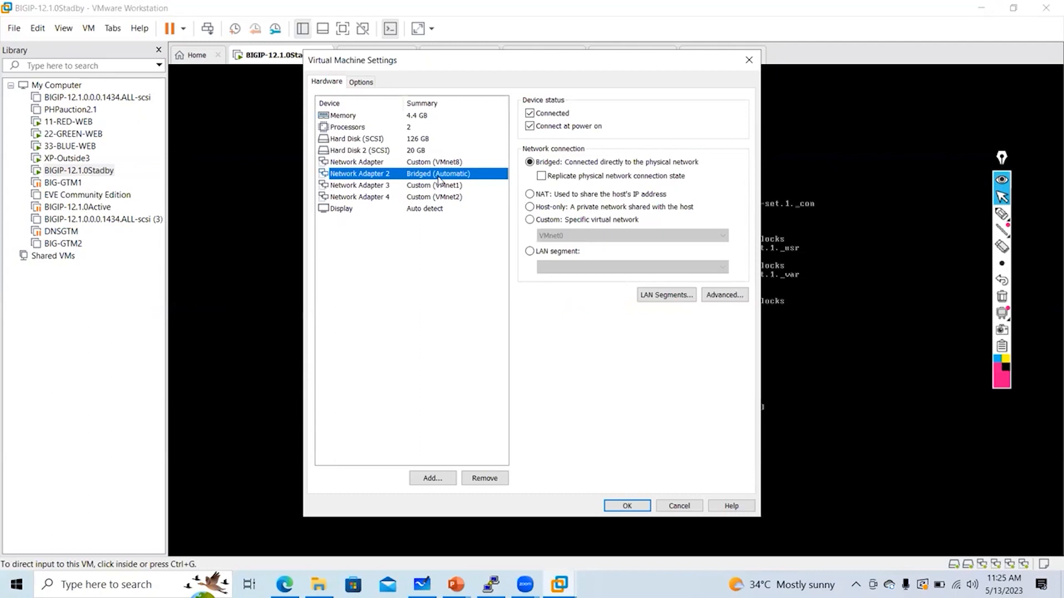
click(756, 57)
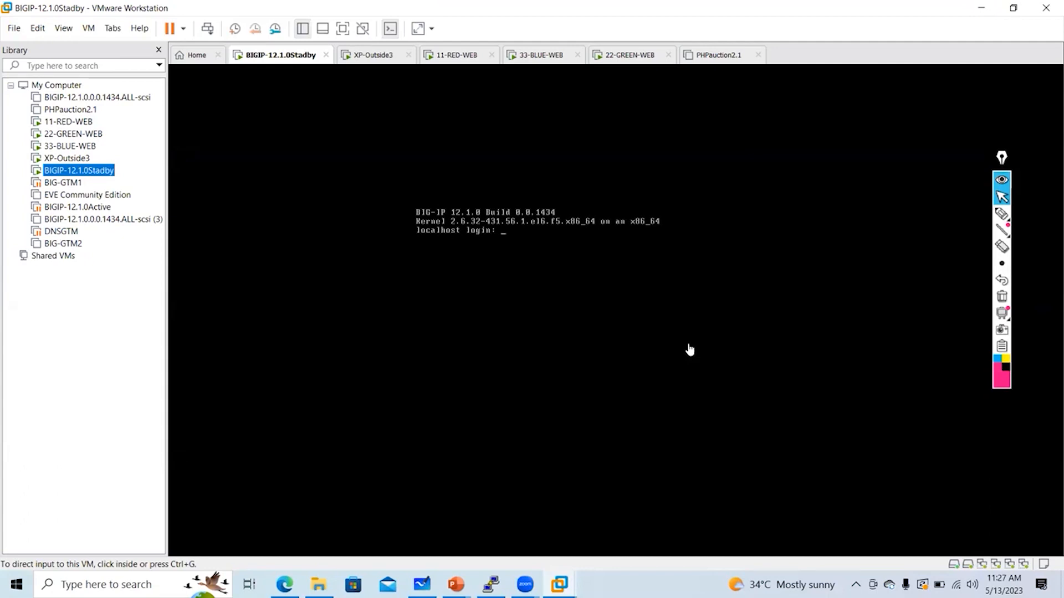
Annotate the console with 'Console Port', a circled 2 and a 'login' note by the prompt
click(1002, 214)
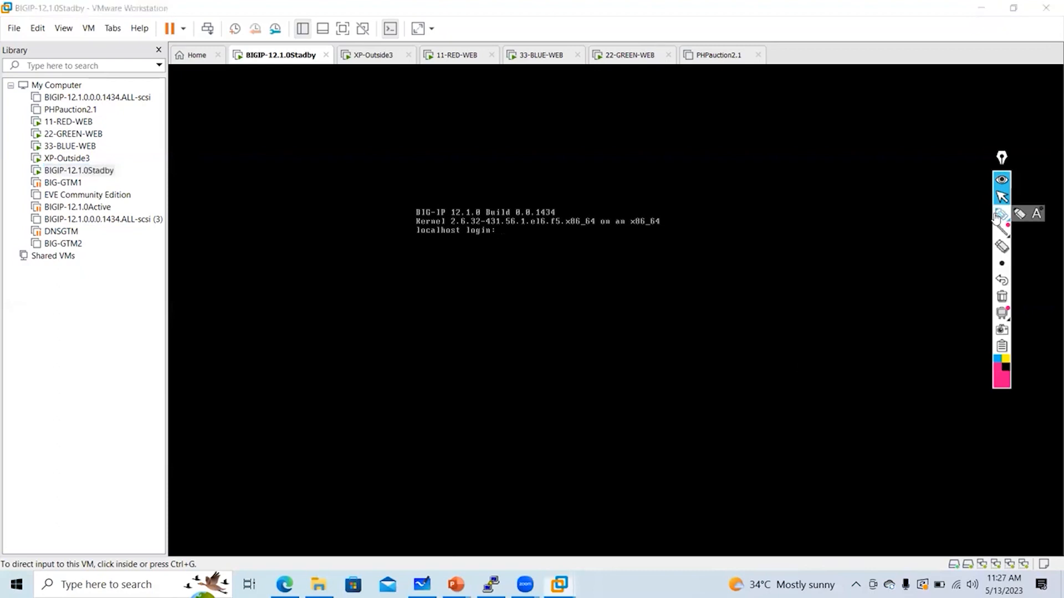
mouse_move(613, 97)
mouse_down()
mouse_move(603, 94)
mouse_move(831, 105)
mouse_move(777, 126)
mouse_move(786, 143)
mouse_move(763, 125)
mouse_up()
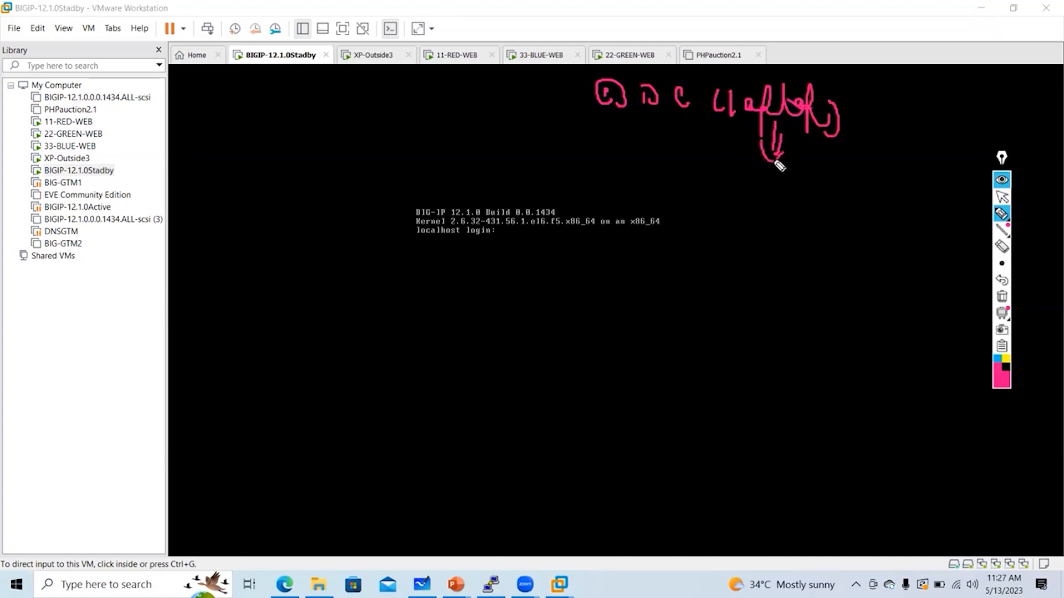
mouse_move(783, 176)
mouse_down()
mouse_move(790, 190)
mouse_move(814, 182)
mouse_move(872, 196)
mouse_move(824, 210)
mouse_move(887, 233)
mouse_up()
mouse_move(785, 275)
mouse_down()
mouse_move(800, 294)
mouse_move(814, 275)
mouse_up()
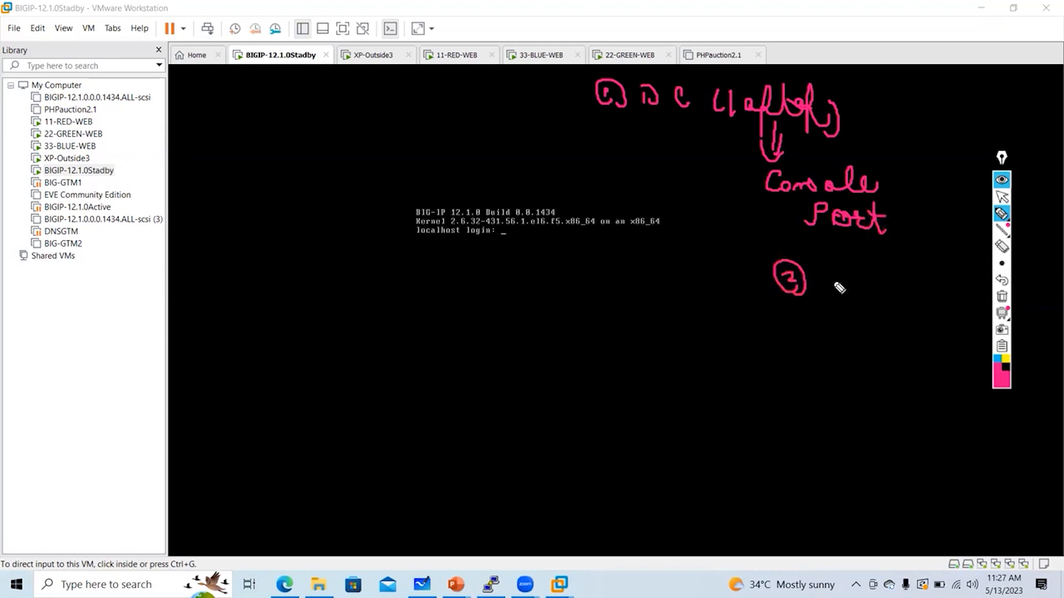
drag(369, 185, 397, 253)
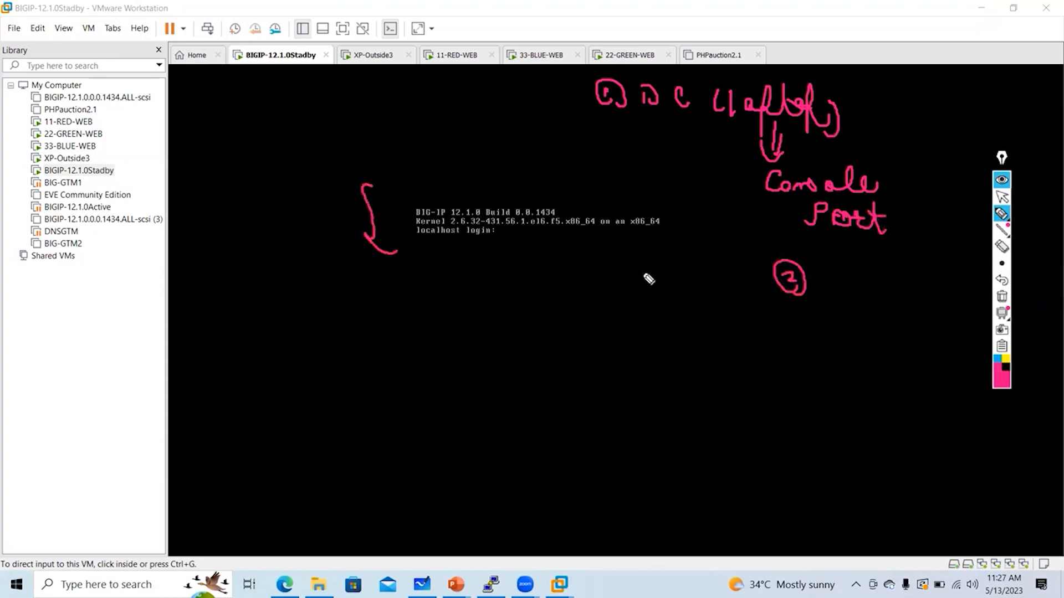
drag(842, 258, 843, 282)
mouse_move(856, 271)
mouse_down()
mouse_move(874, 273)
mouse_move(868, 303)
mouse_up()
mouse_move(884, 277)
mouse_down()
mouse_move(884, 290)
mouse_move(904, 280)
mouse_up()
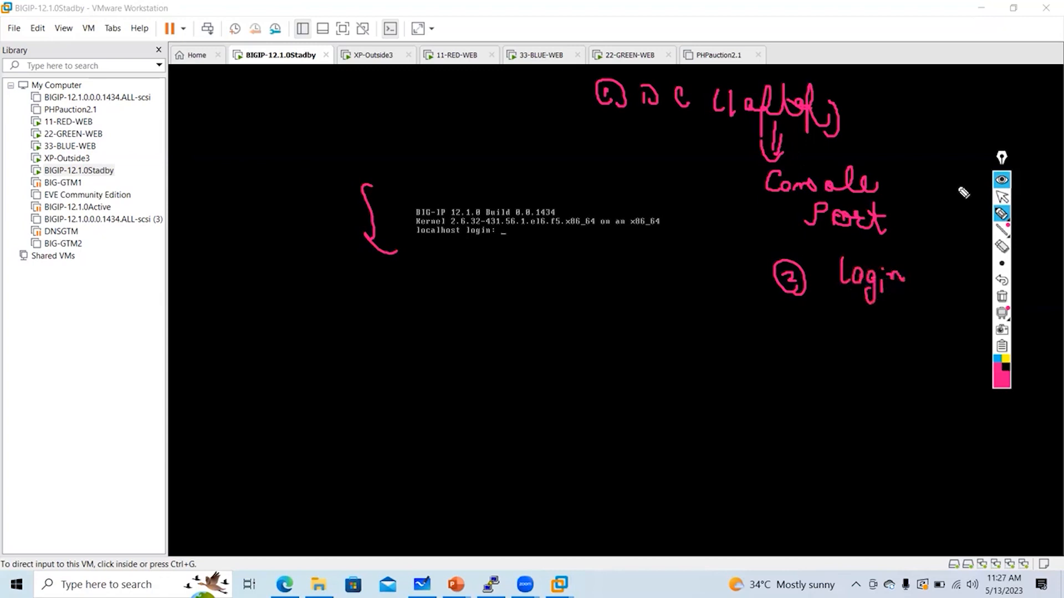
Log in to the BIG-IP console as root, then release input back to the host
click(1001, 197)
click(533, 271)
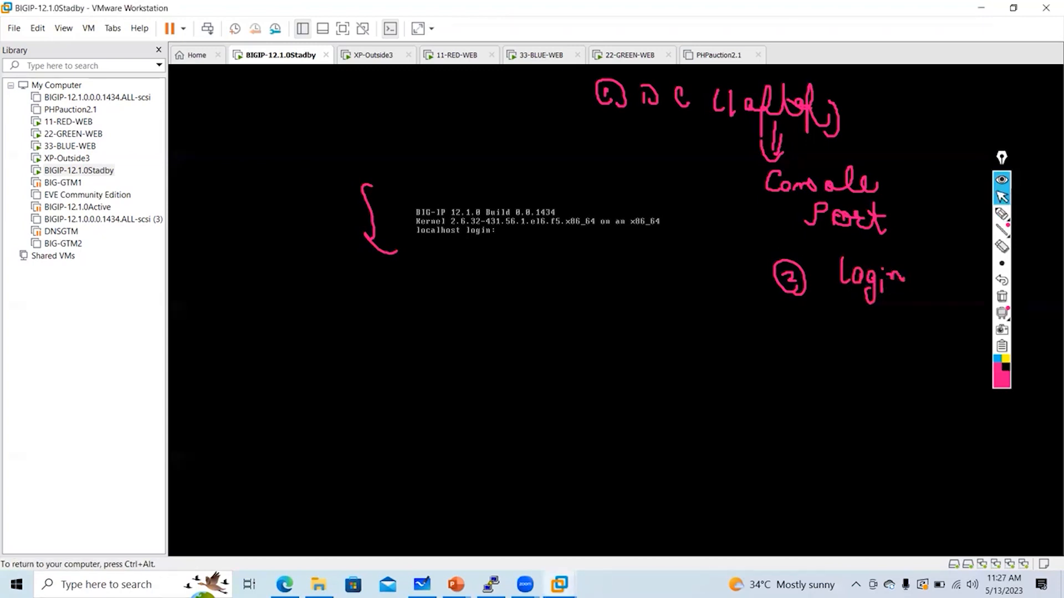
text(root)
key(Return)
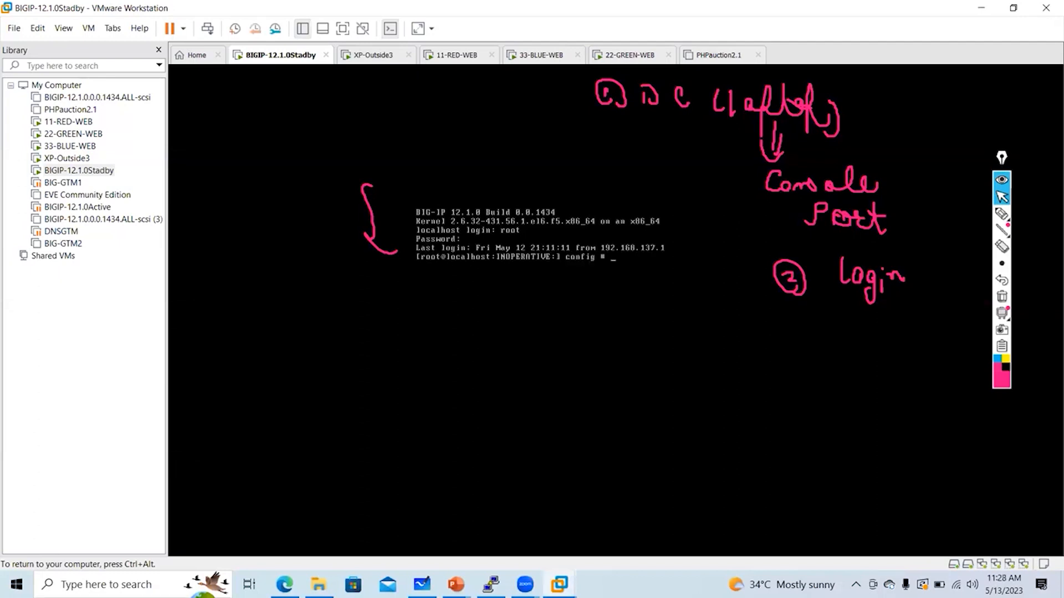
key(ctrl+alt)
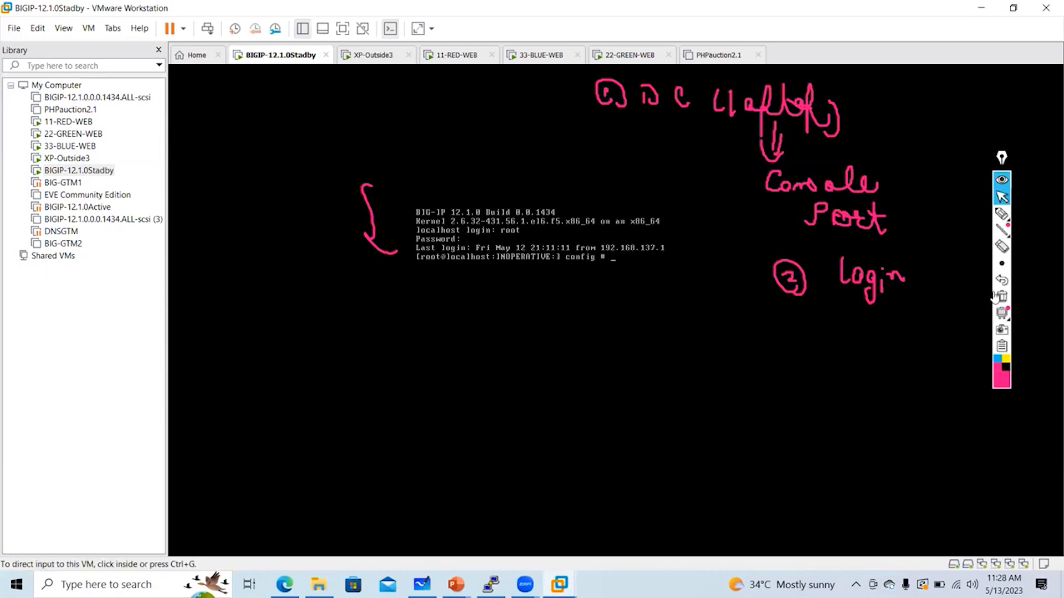
click(997, 297)
click(1001, 214)
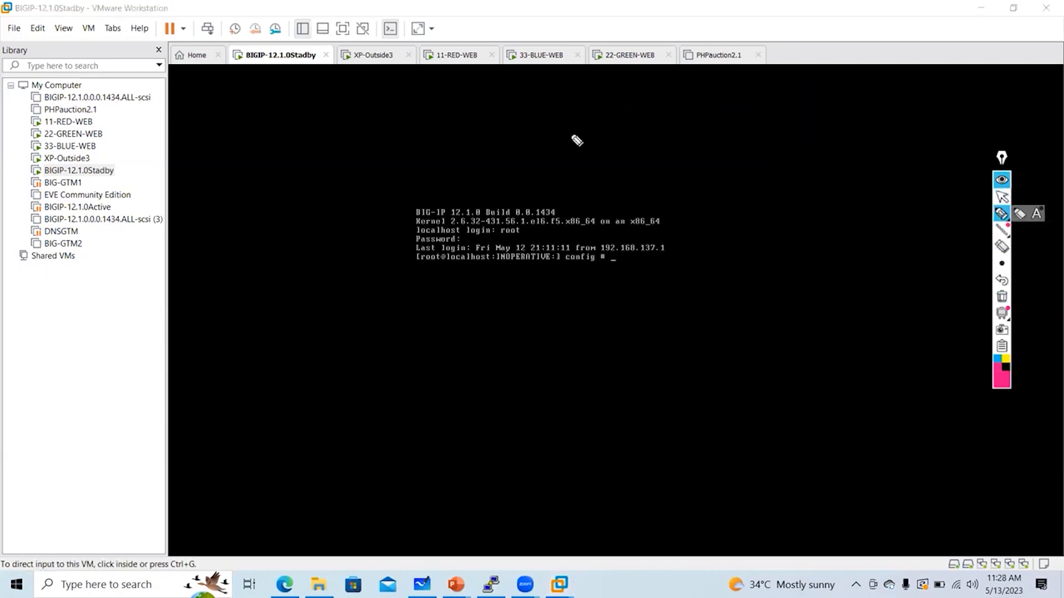
mouse_move(574, 129)
mouse_down()
mouse_move(574, 147)
mouse_move(652, 141)
mouse_up()
drag(646, 130, 645, 155)
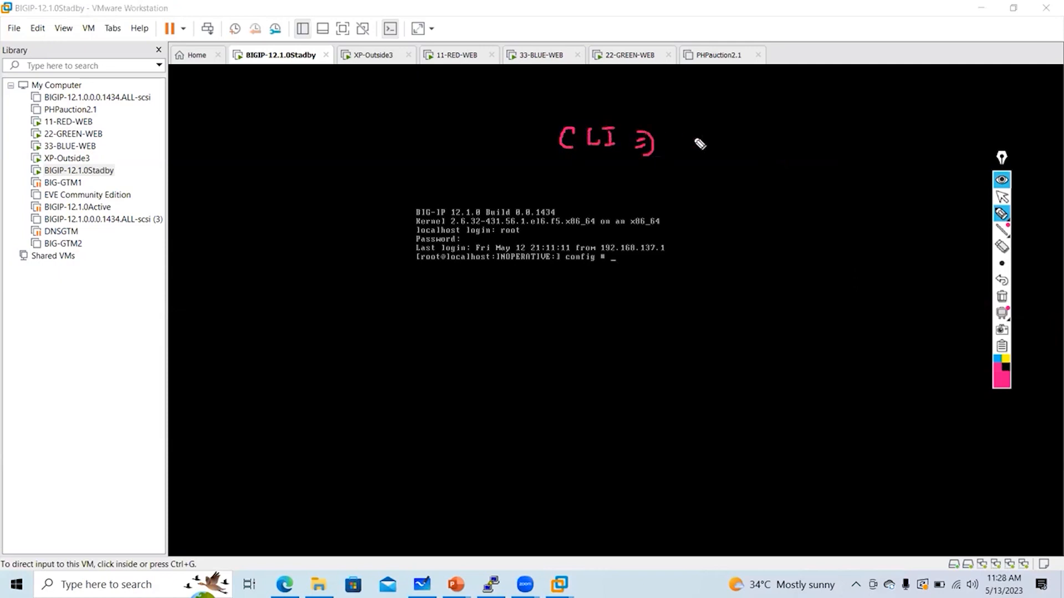
mouse_move(693, 127)
mouse_down()
mouse_move(731, 142)
mouse_move(883, 152)
mouse_move(889, 130)
mouse_up()
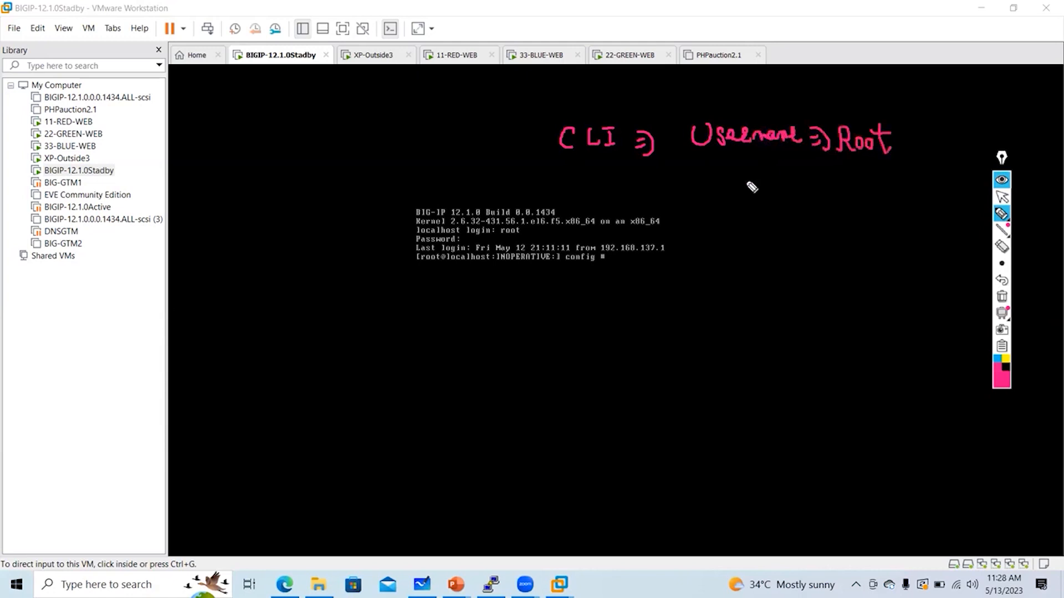
mouse_move(705, 199)
mouse_down()
mouse_move(822, 214)
mouse_move(855, 197)
mouse_move(872, 208)
mouse_move(909, 207)
mouse_move(899, 186)
mouse_up()
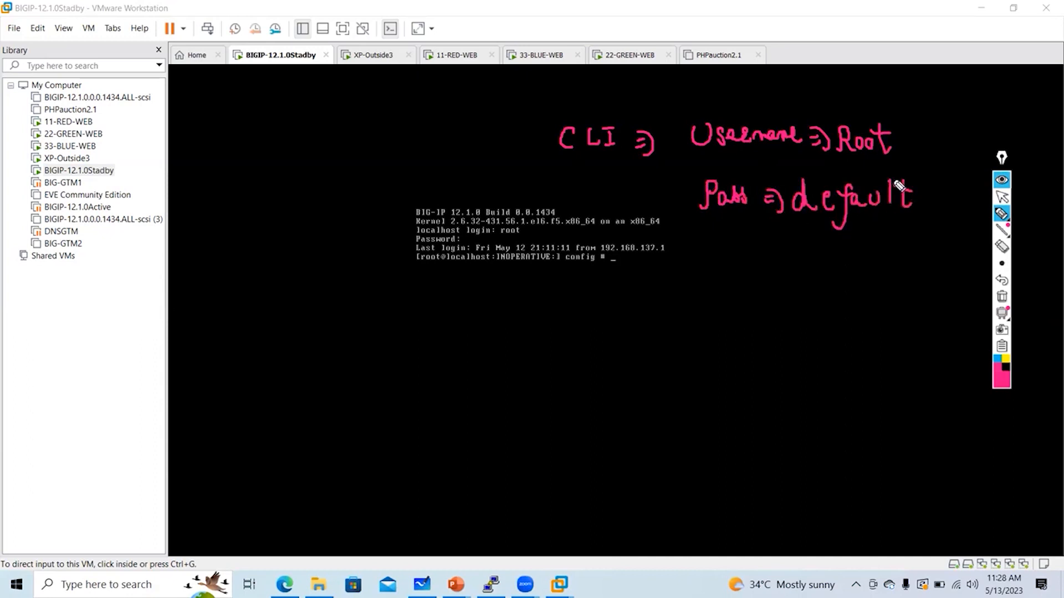
click(1001, 297)
click(1001, 197)
click(714, 247)
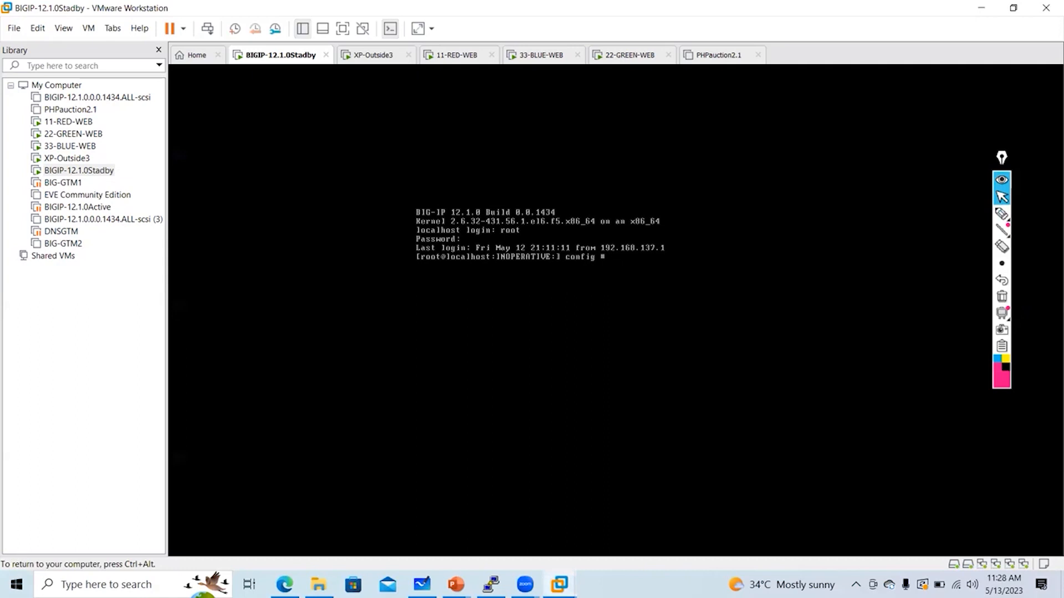
Sketch 'Advanced Shell', 'TMOS' and a circled # prompt over the console, then clear them
key(ctrl+alt)
click(1002, 214)
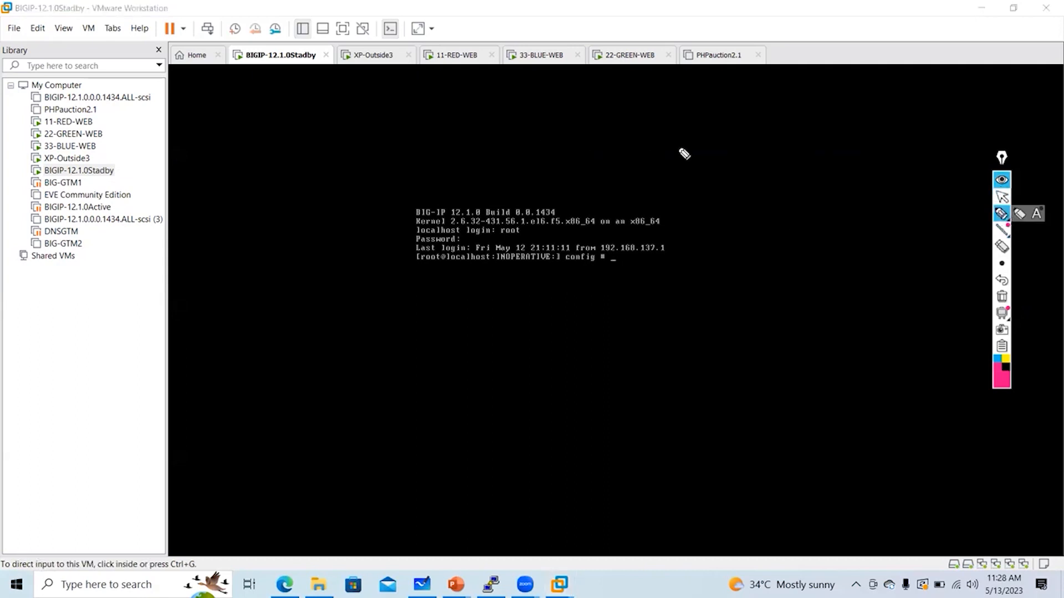
mouse_move(693, 141)
mouse_down()
mouse_move(748, 131)
mouse_move(788, 138)
mouse_move(814, 123)
mouse_move(841, 131)
mouse_move(891, 105)
mouse_move(924, 130)
mouse_up()
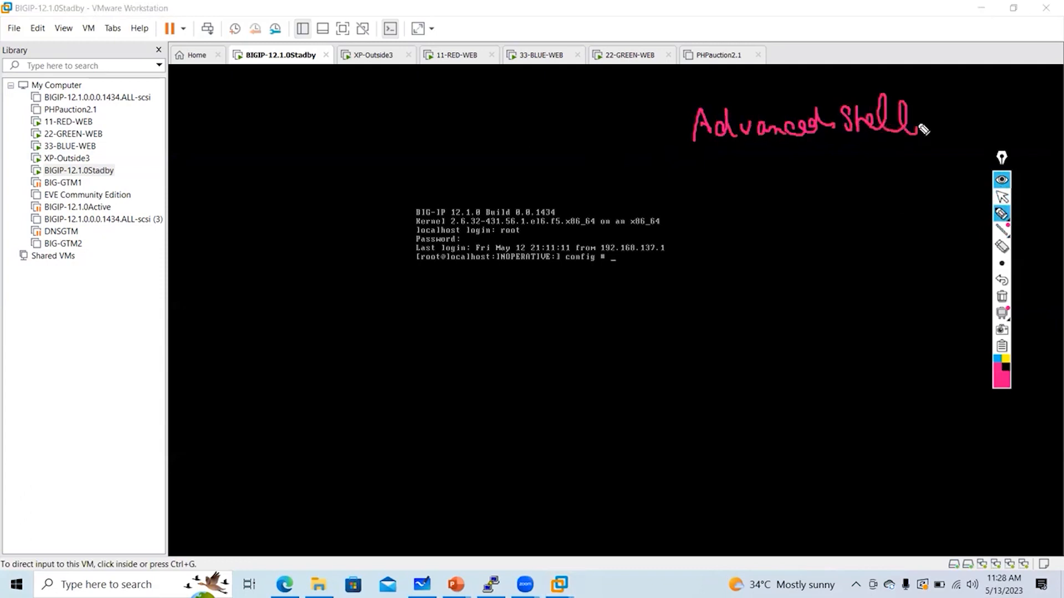
mouse_move(774, 197)
mouse_down()
mouse_move(767, 174)
mouse_move(808, 185)
mouse_move(829, 172)
mouse_move(821, 185)
mouse_up()
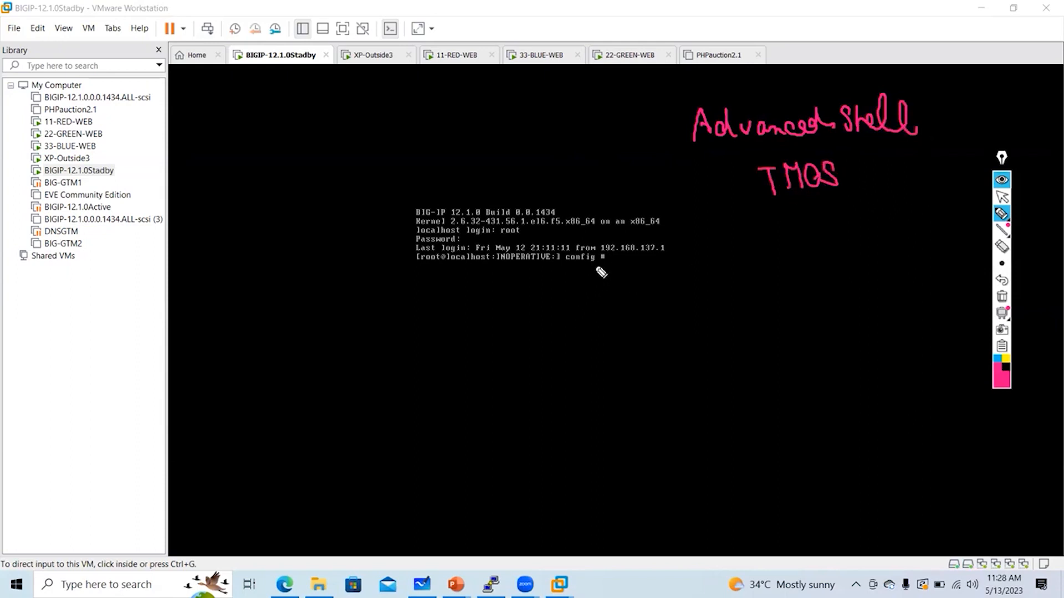
mouse_move(596, 264)
mouse_down()
mouse_move(596, 289)
mouse_move(599, 272)
mouse_up()
drag(572, 317, 573, 334)
mouse_move(577, 316)
mouse_down()
mouse_move(581, 336)
mouse_move(584, 320)
mouse_up()
mouse_move(567, 331)
mouse_down()
mouse_move(585, 328)
mouse_move(582, 372)
mouse_up()
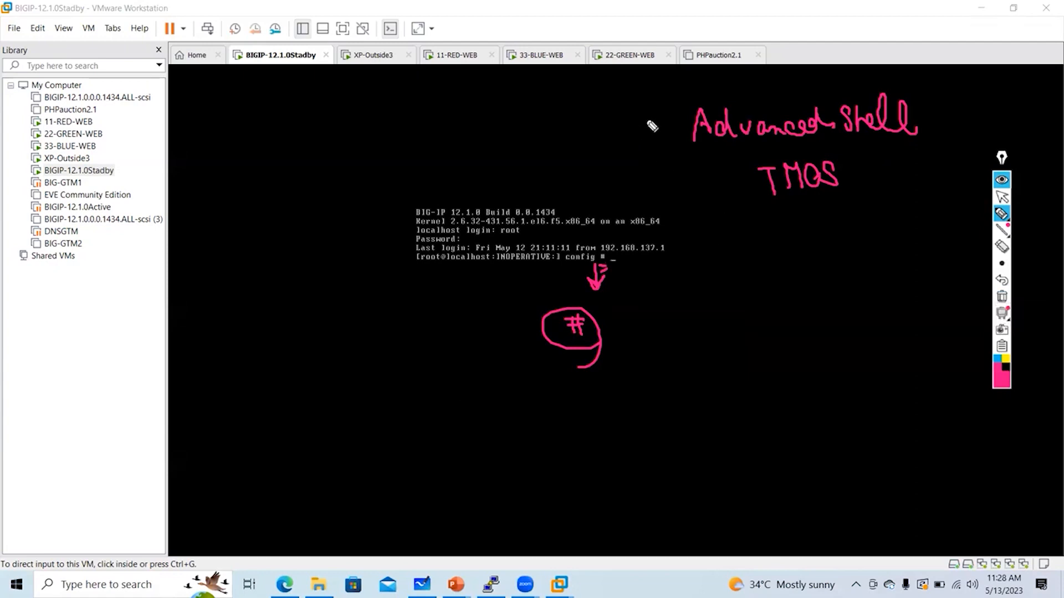
mouse_move(718, 156)
mouse_down()
mouse_move(720, 173)
mouse_move(728, 166)
mouse_up()
click(1002, 195)
click(1002, 296)
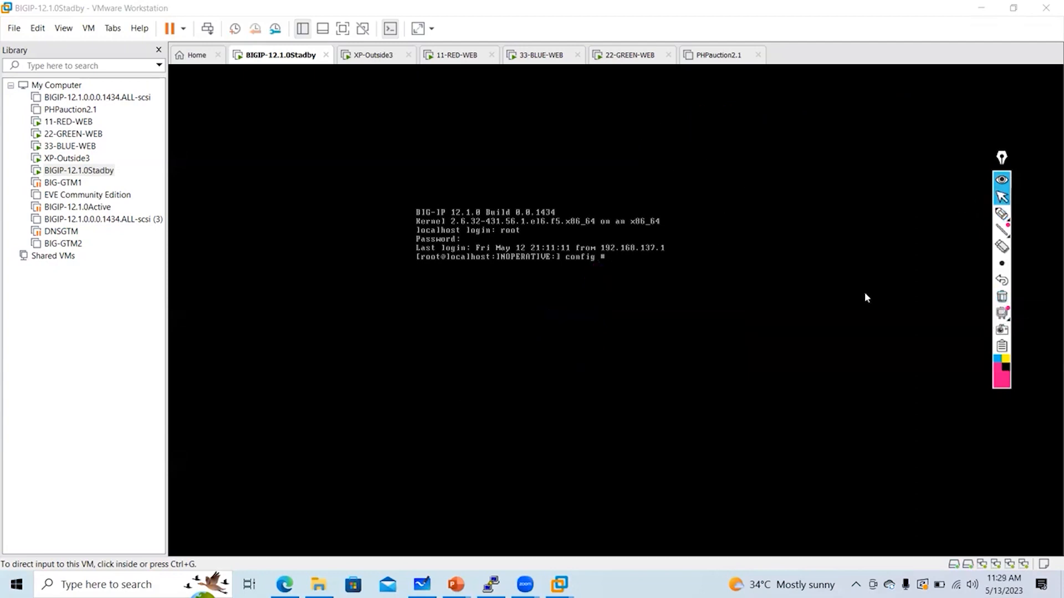
Handwrite a neat 'tmsh' note above the console
click(1001, 215)
mouse_move(727, 109)
mouse_down()
mouse_move(740, 146)
mouse_move(739, 129)
mouse_move(818, 135)
mouse_up()
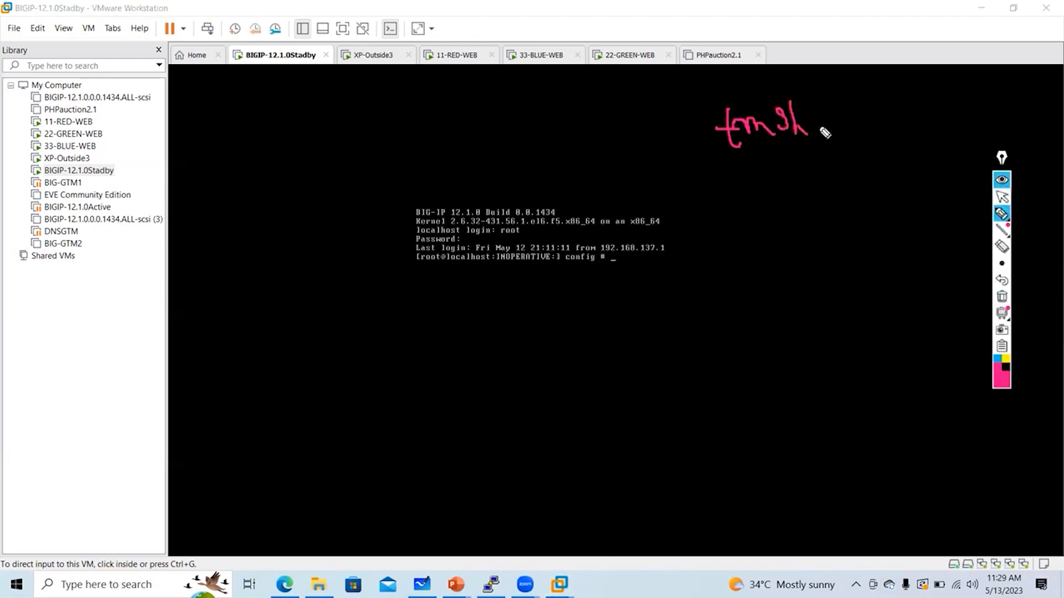
click(1001, 297)
mouse_move(632, 127)
mouse_down()
mouse_move(637, 158)
mouse_move(643, 142)
mouse_move(659, 155)
mouse_move(679, 147)
mouse_move(734, 158)
mouse_up()
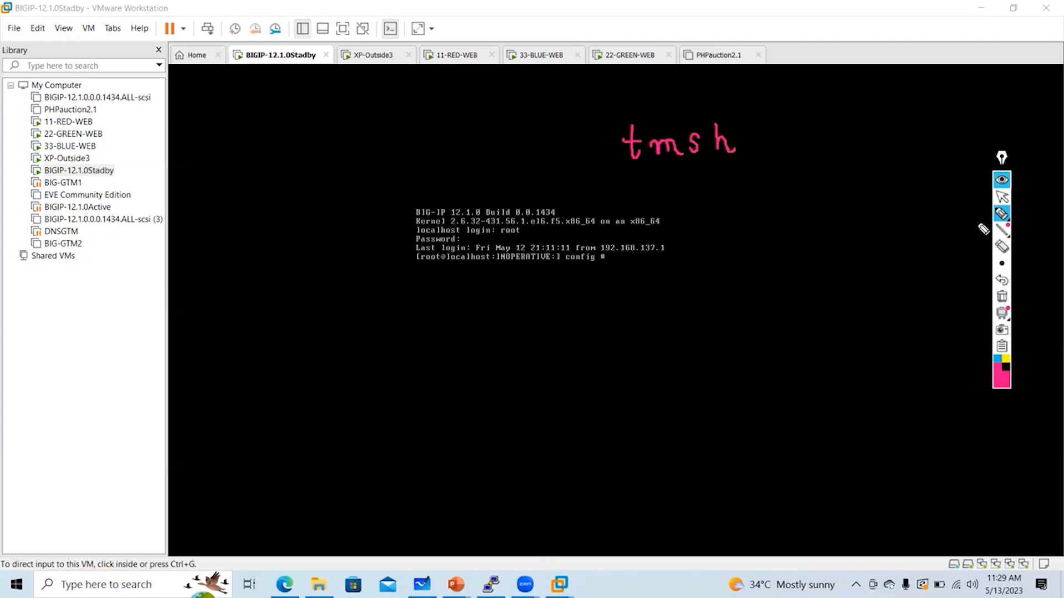
click(1002, 197)
Run tmsh in the console, mark the new (tmos)# prompt, and refocus the console
key(ctrl+g)
text(tmsh)
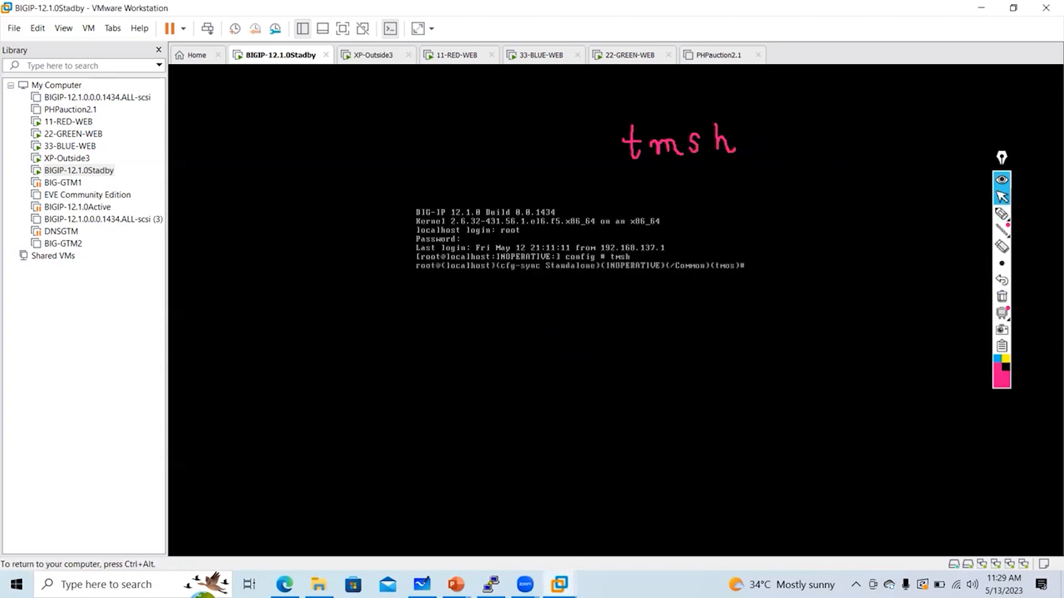
key(ctrl+alt)
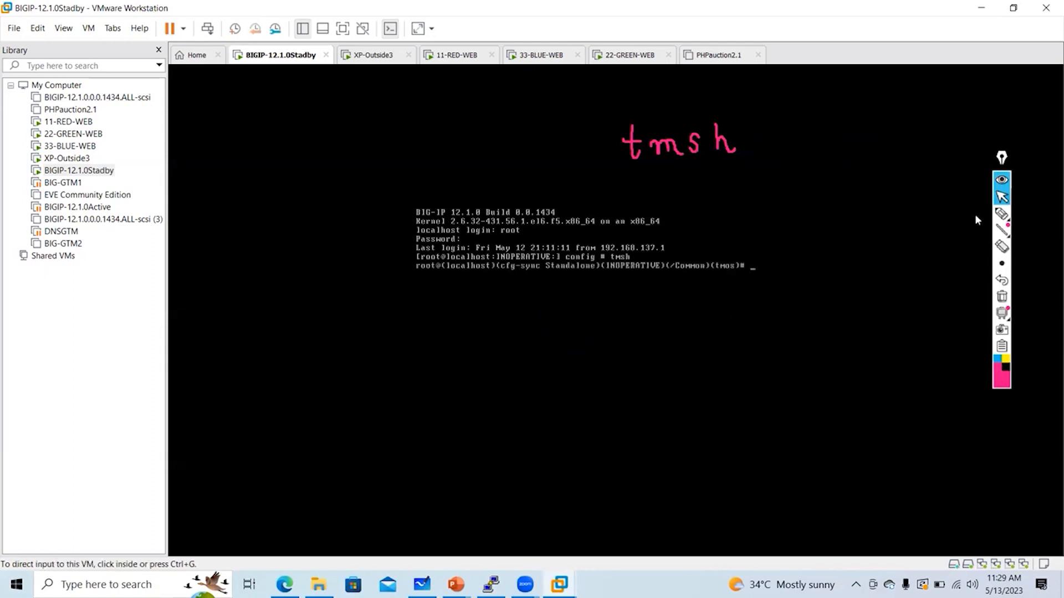
click(1001, 213)
mouse_move(701, 285)
mouse_down()
mouse_move(779, 277)
mouse_move(720, 238)
mouse_move(707, 292)
mouse_up()
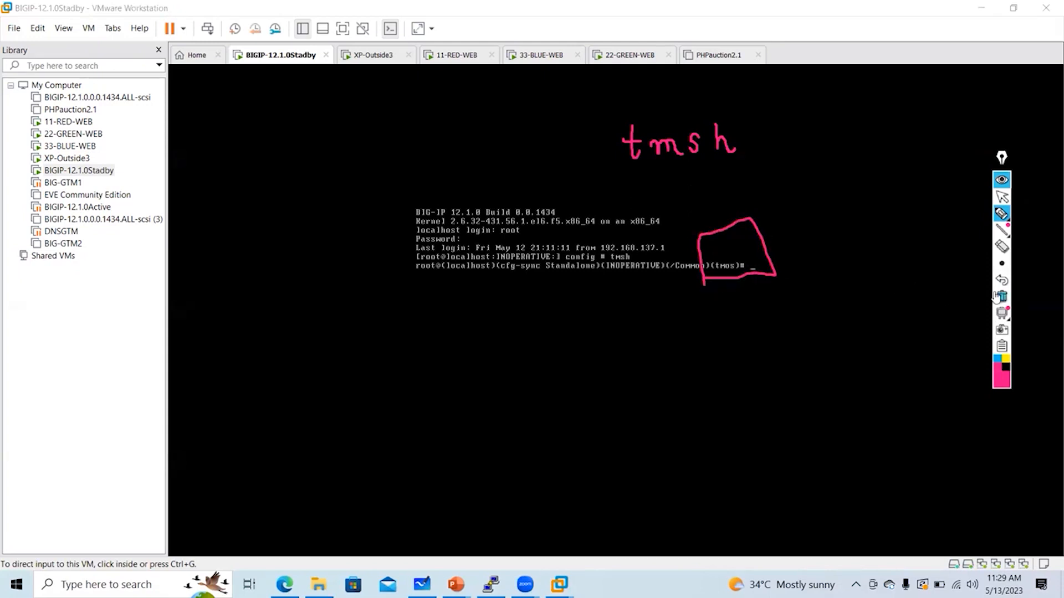
click(1002, 296)
click(1001, 198)
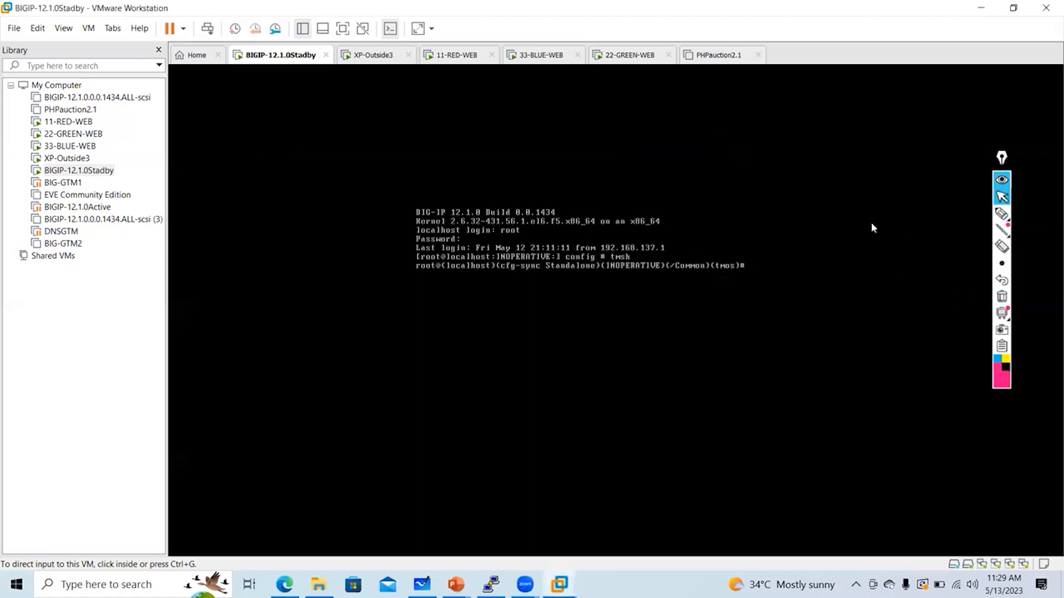
click(781, 251)
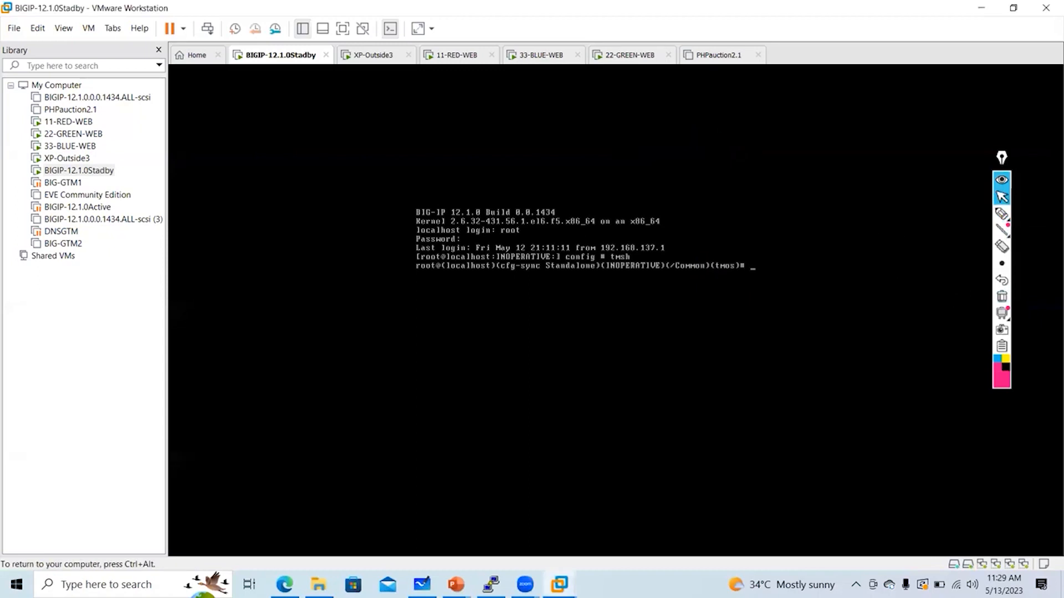
Run list net interface to show interfaces 1.1, 1.2, 1.3 and mgmt
text(bash)
text(t)
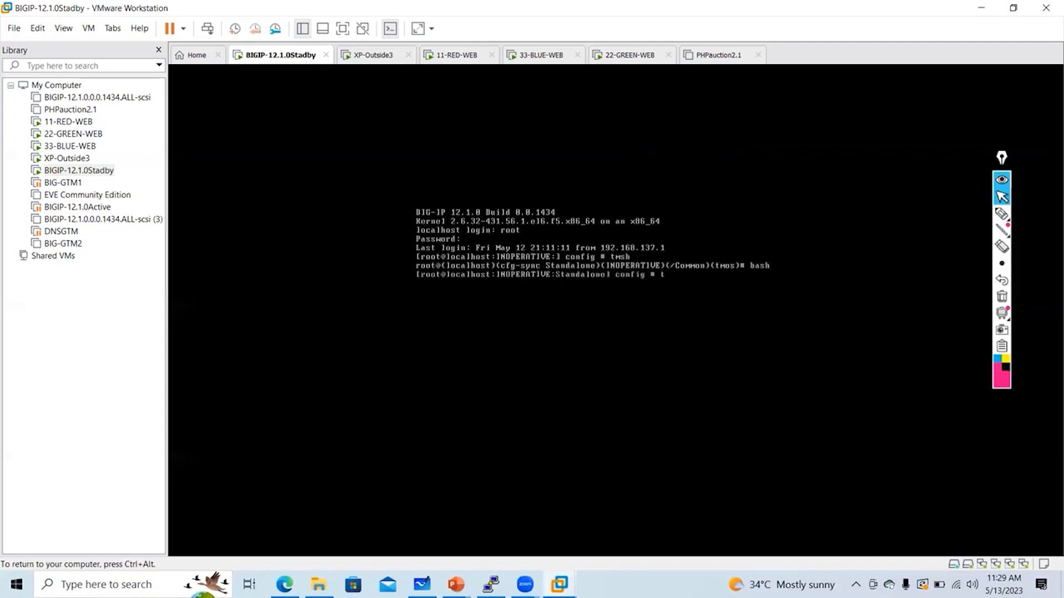
text(msh)
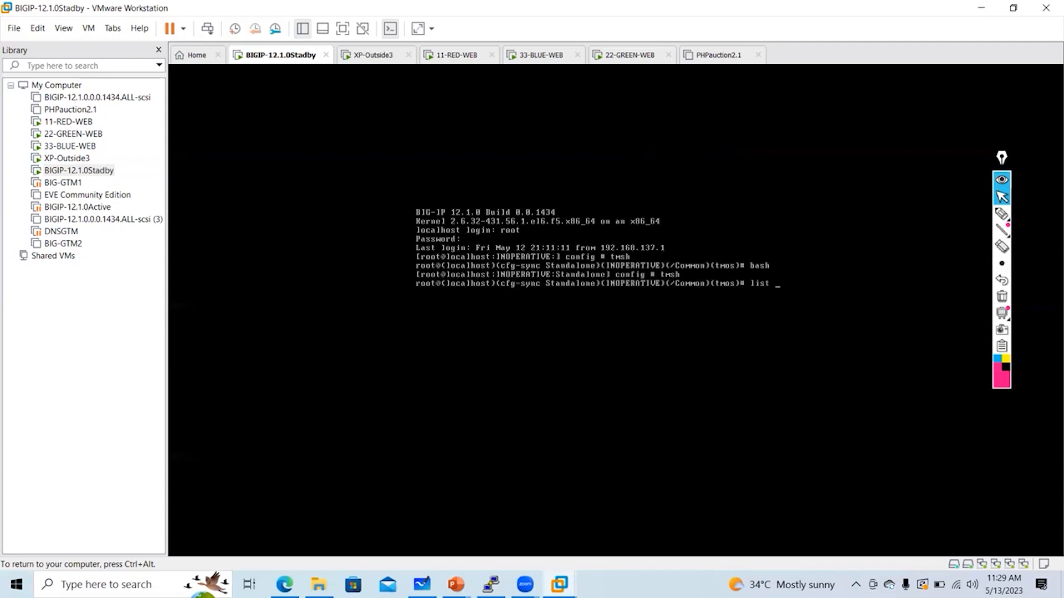
text(face)
key(Return)
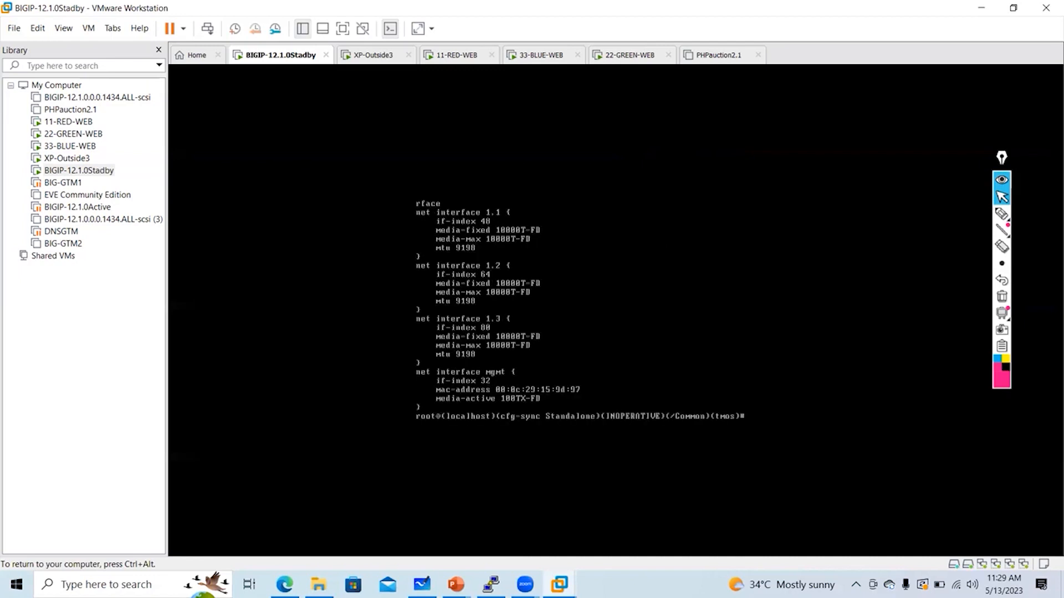
Label the output with a 'TMOS => list net interface' note
click(1002, 214)
drag(597, 157, 674, 160)
click(628, 132)
drag(654, 147, 785, 156)
mouse_move(777, 135)
mouse_down()
mouse_move(795, 132)
mouse_move(833, 159)
mouse_move(910, 156)
mouse_move(927, 138)
mouse_move(917, 166)
mouse_move(974, 141)
mouse_up()
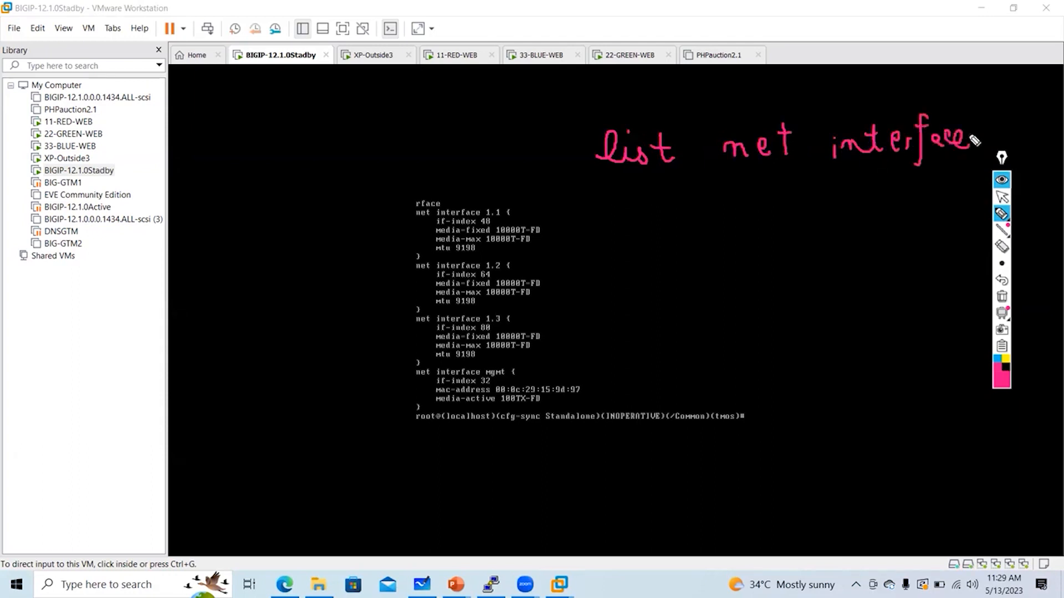
drag(398, 137, 424, 135)
mouse_move(410, 137)
mouse_down()
mouse_move(411, 163)
mouse_move(441, 144)
mouse_move(470, 166)
mouse_up()
drag(489, 142, 480, 162)
drag(515, 151, 540, 160)
drag(527, 145, 533, 174)
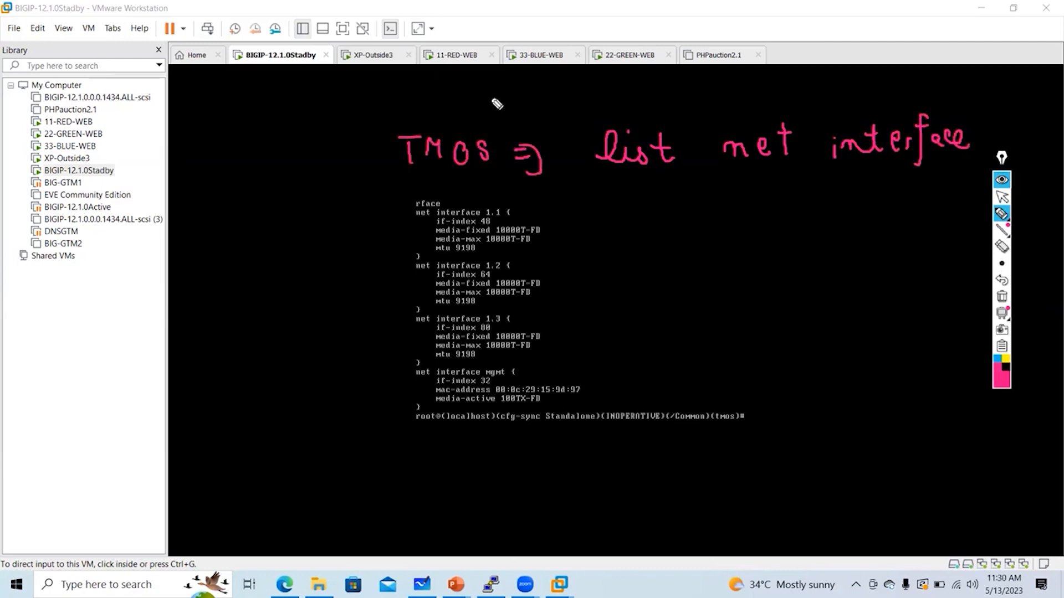
Add an arrowed 'tmsh' note, underline the labels, bracket the interface blocks, then clear annotations
mouse_move(487, 83)
mouse_down()
mouse_move(496, 108)
mouse_move(497, 86)
mouse_move(539, 110)
mouse_move(579, 105)
mouse_up()
drag(436, 95, 449, 105)
drag(447, 89, 445, 110)
drag(420, 173, 472, 179)
drag(606, 167, 899, 162)
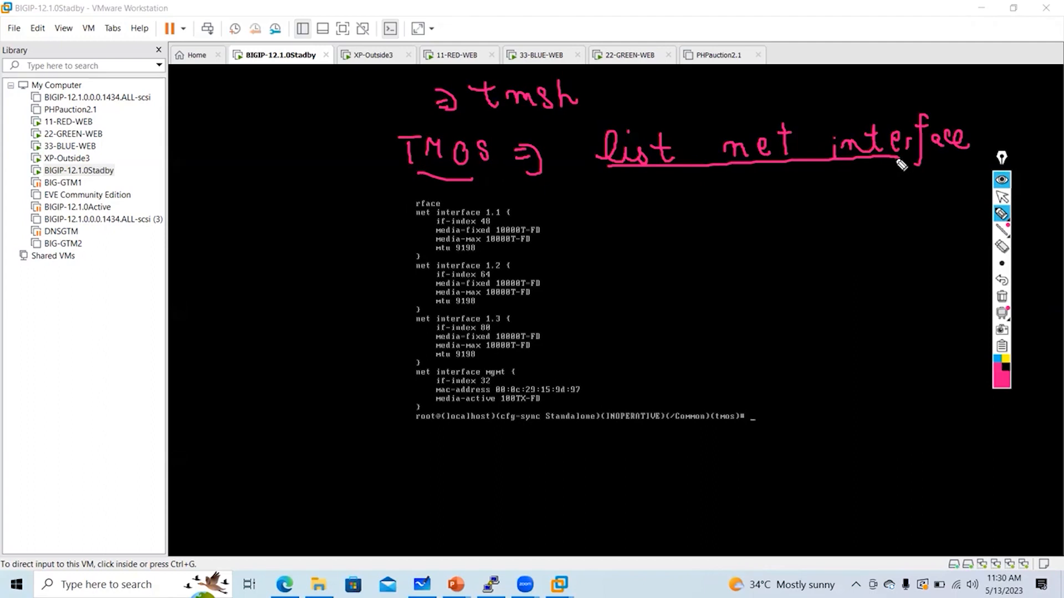
mouse_move(538, 204)
mouse_down()
mouse_move(556, 254)
mouse_move(557, 348)
mouse_up()
drag(549, 364, 555, 407)
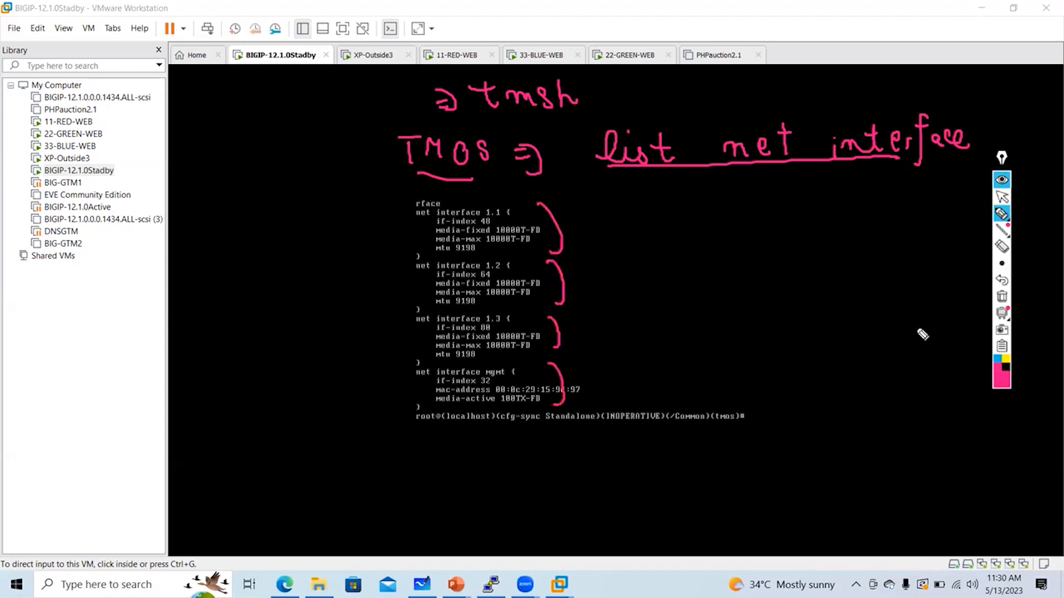
click(1002, 298)
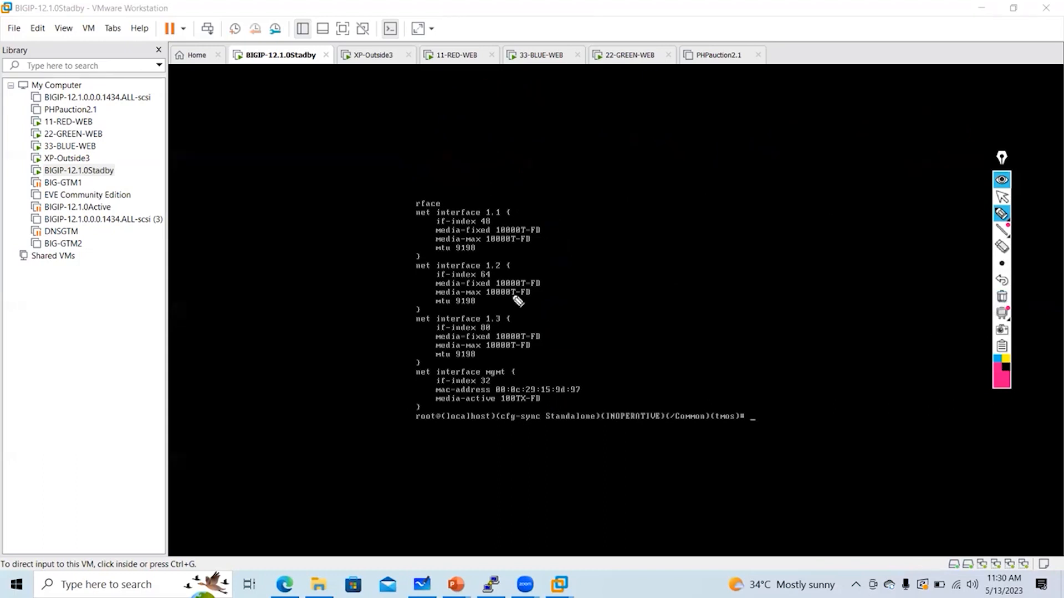
Bracket the interface list and note a circled 'FS' and the MAC ending 9d:97
mouse_move(560, 199)
mouse_down()
mouse_move(608, 302)
mouse_move(601, 393)
mouse_up()
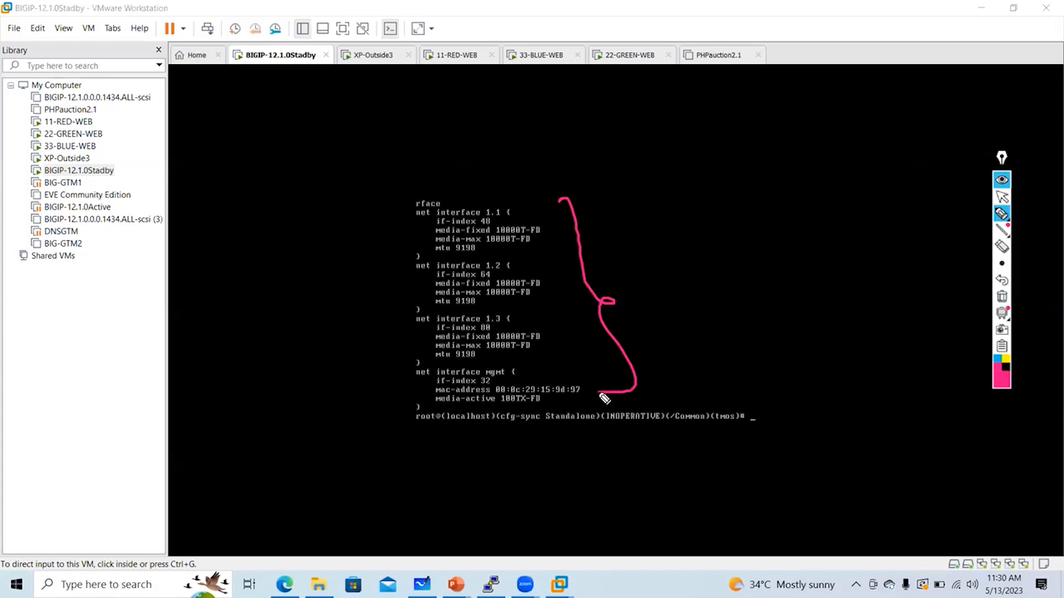
mouse_move(710, 180)
mouse_down()
mouse_move(697, 202)
mouse_move(707, 189)
mouse_up()
drag(737, 178, 722, 193)
drag(734, 146, 745, 228)
mouse_move(714, 238)
mouse_down()
mouse_move(725, 278)
mouse_move(750, 262)
mouse_up()
mouse_move(729, 311)
mouse_down()
mouse_move(724, 339)
mouse_move(755, 342)
mouse_up()
click(774, 321)
click(775, 331)
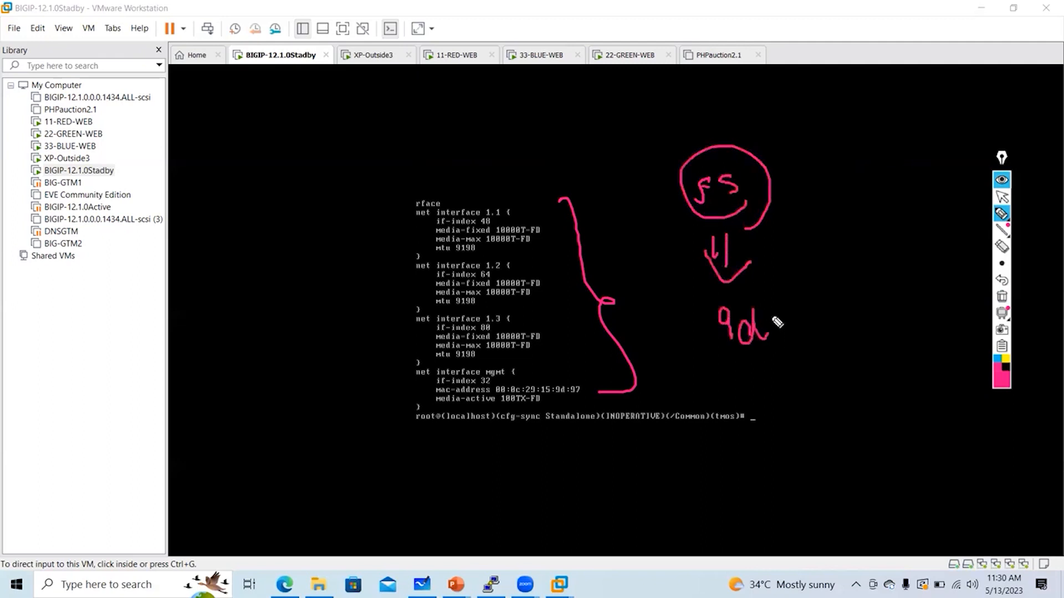
mouse_move(801, 308)
mouse_down()
mouse_move(794, 339)
mouse_move(819, 338)
mouse_move(736, 281)
mouse_move(842, 362)
mouse_up()
click(1001, 197)
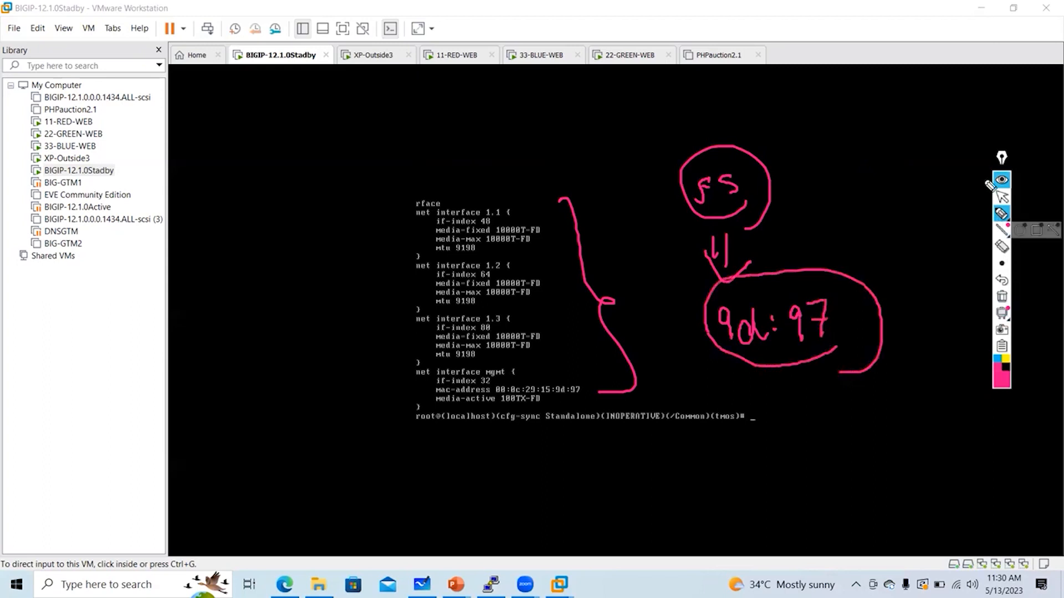
Open BIGIP-12.1.0Stadby's settings and show its first Network Adapter's connection
right_click(99, 169)
click(161, 390)
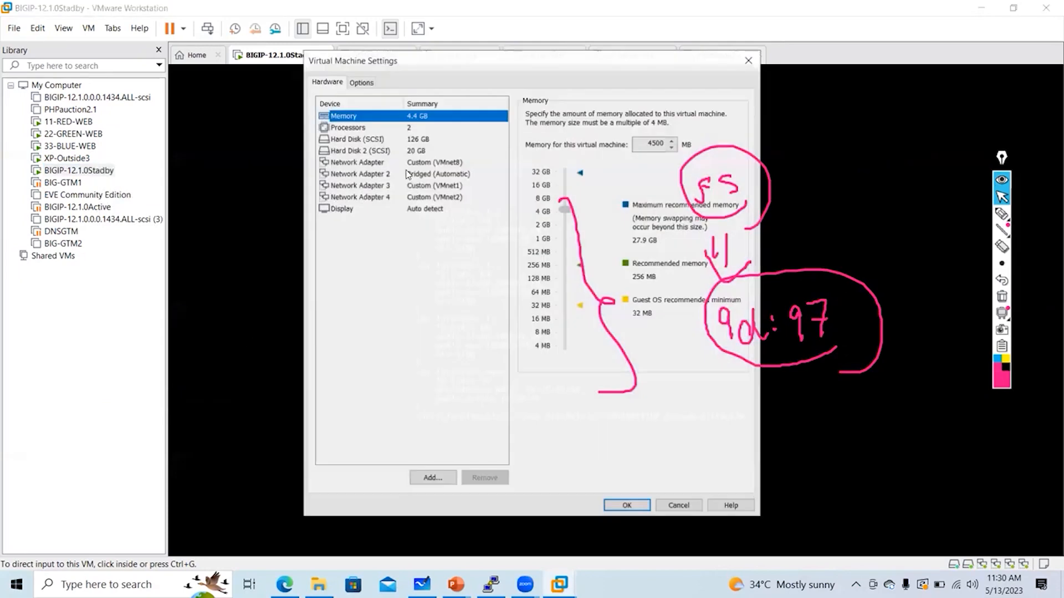
click(407, 163)
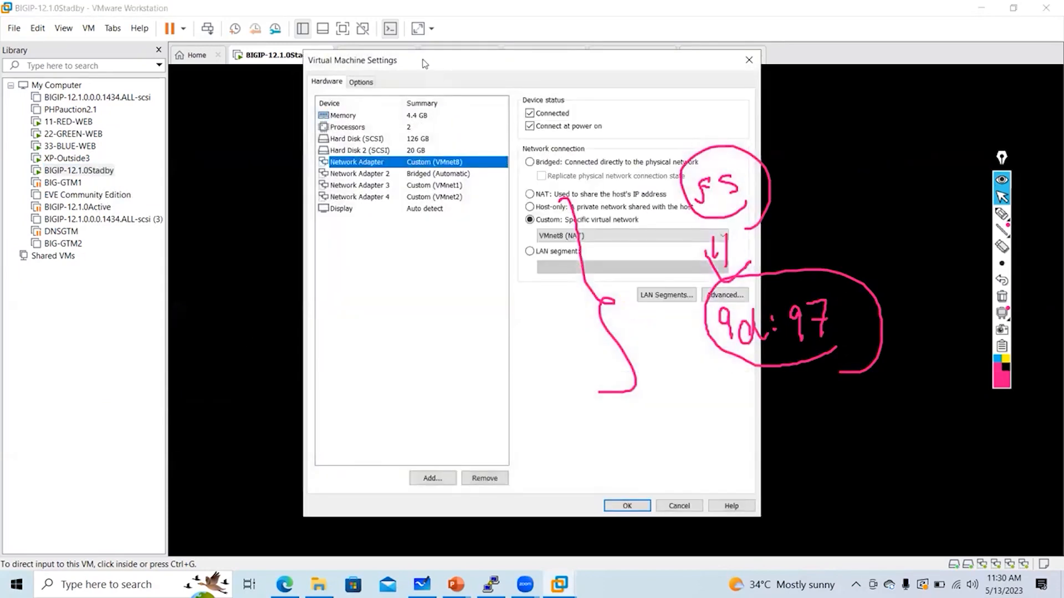
Reposition the settings window and check the first network adapter's MAC address
drag(498, 60, 357, 90)
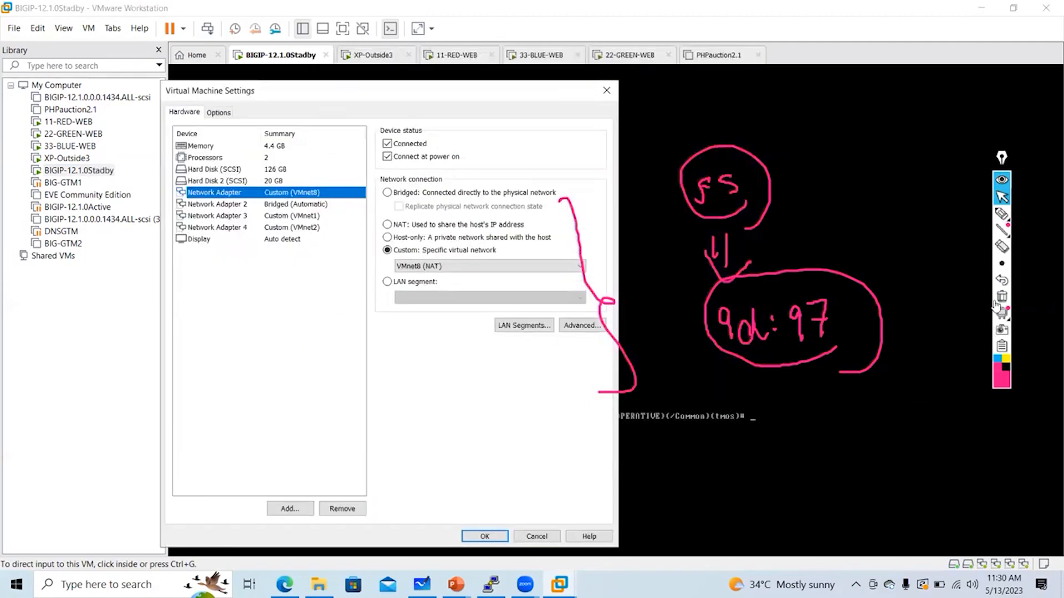
click(1002, 297)
click(331, 101)
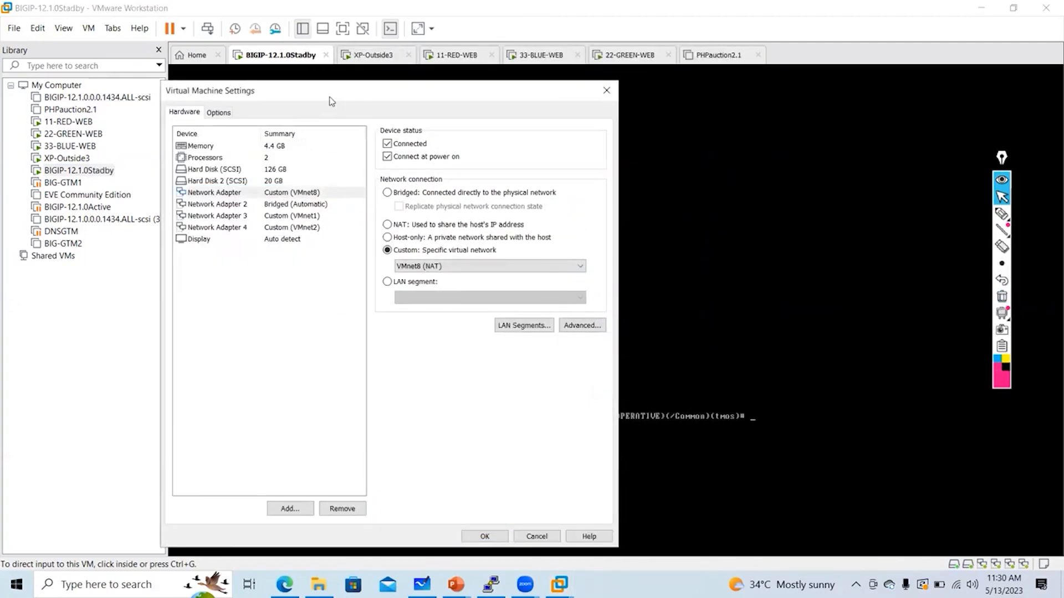
drag(706, 132, 776, 82)
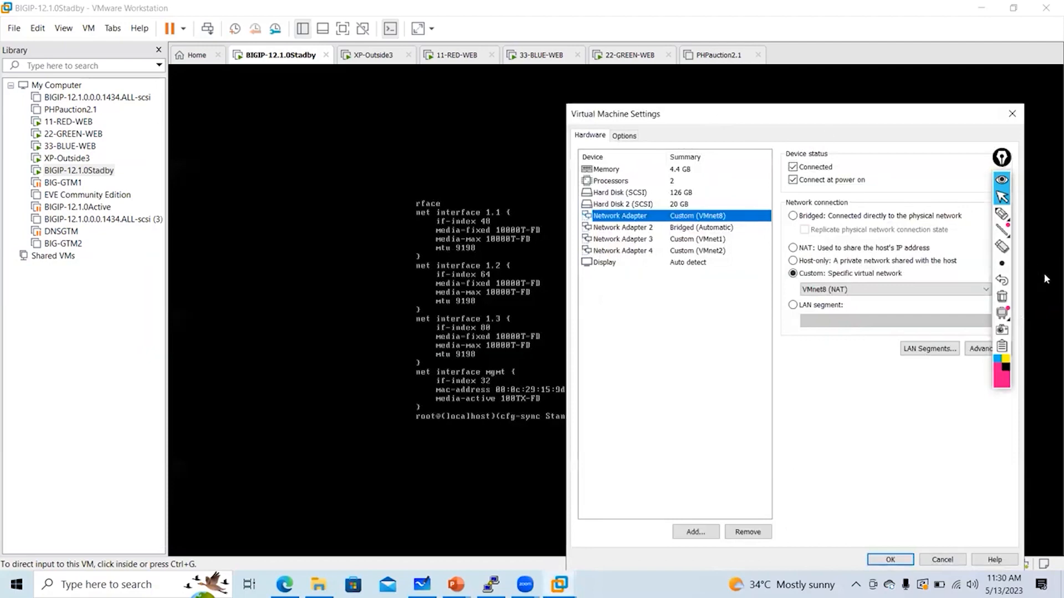
drag(1000, 160, 1050, 334)
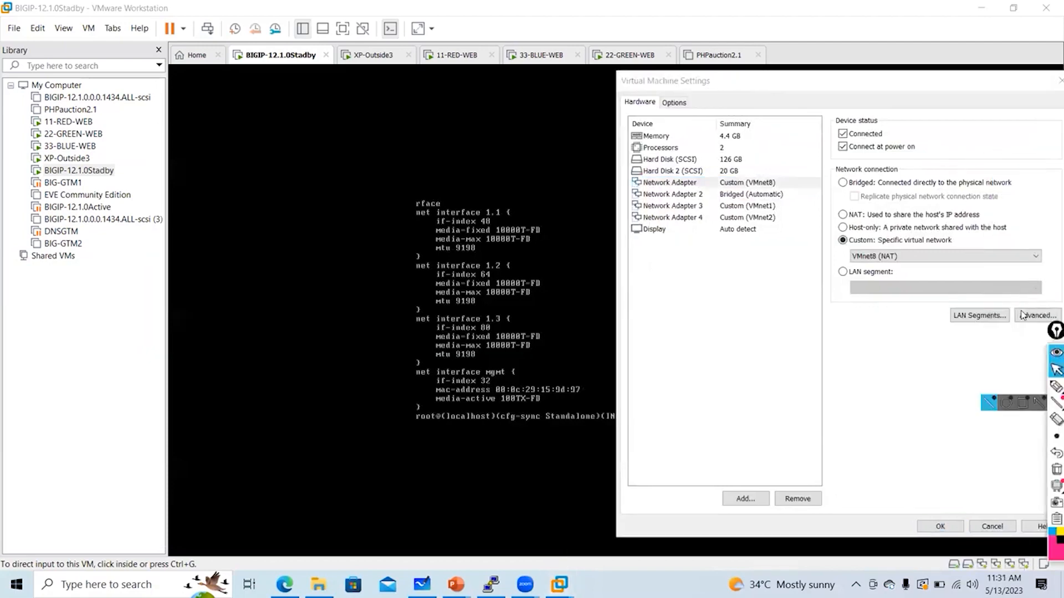
click(1036, 316)
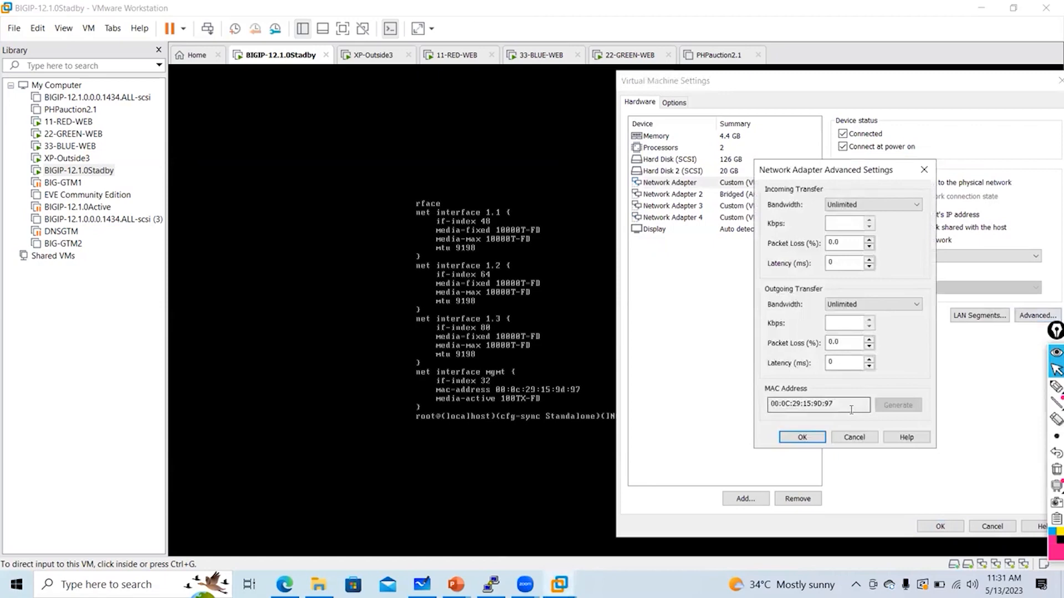
click(930, 170)
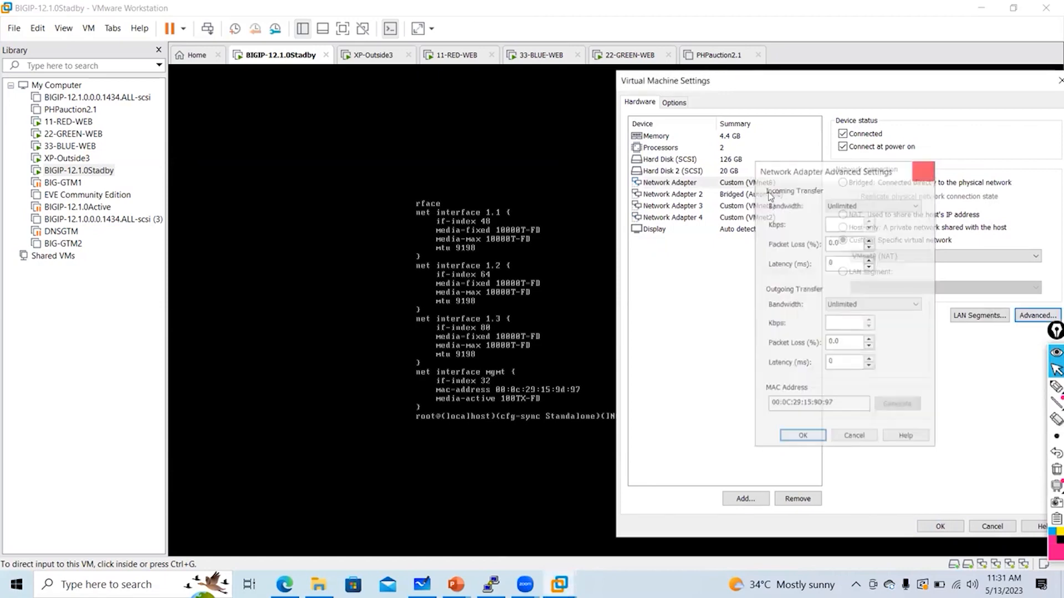
Select Network Adapter 2 and check its MAC address in the advanced settings
click(758, 194)
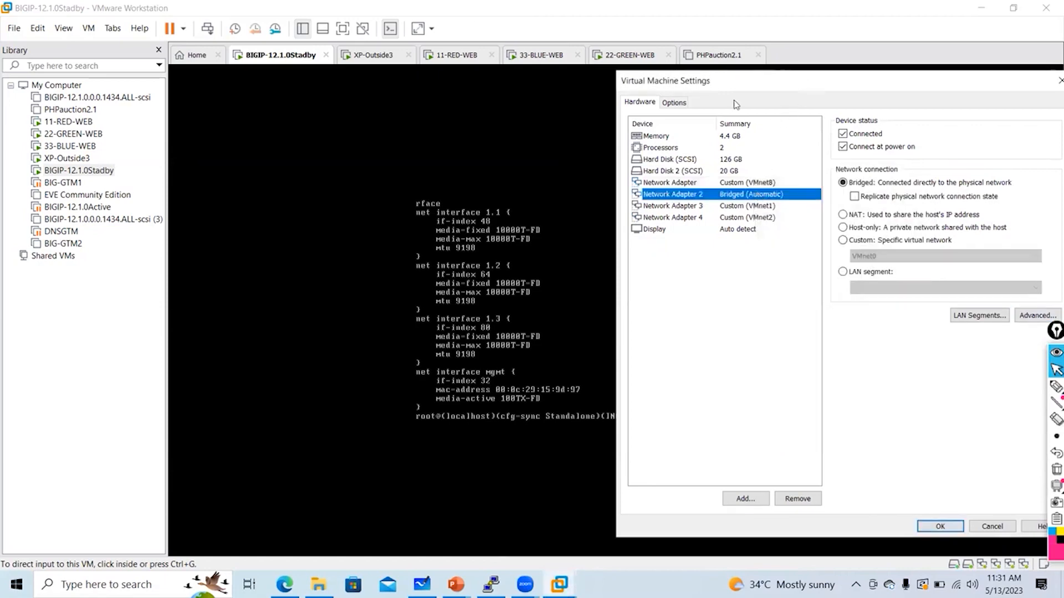
drag(737, 83, 651, 81)
click(970, 314)
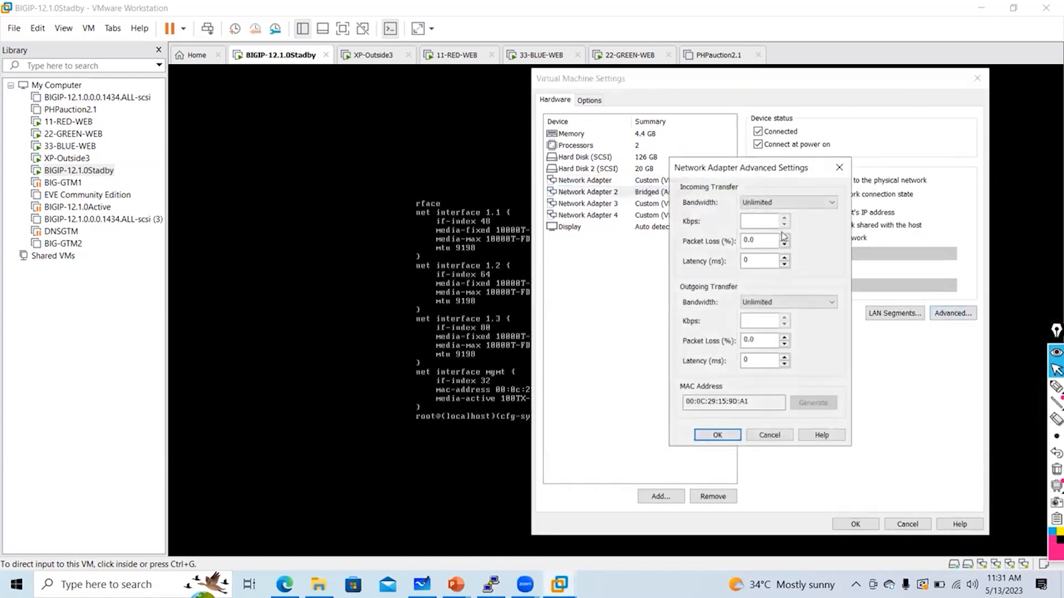
click(839, 167)
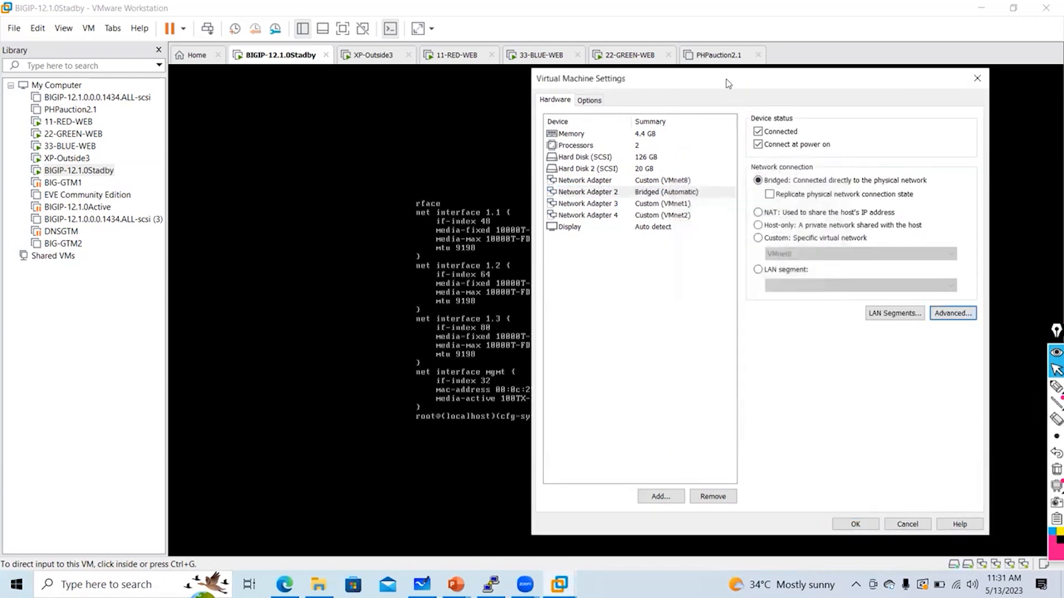
drag(726, 78, 816, 82)
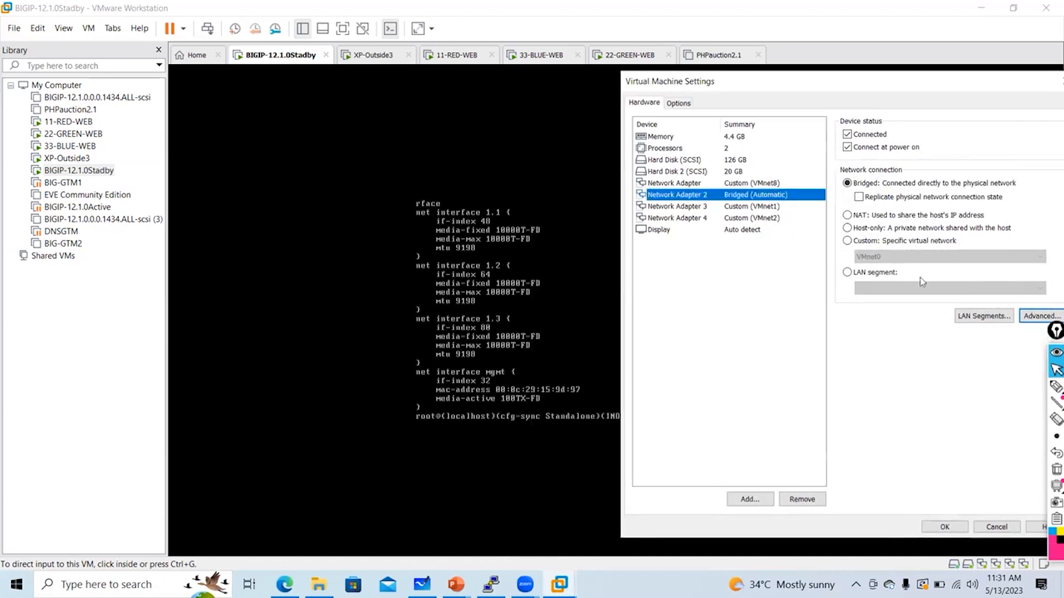
click(846, 242)
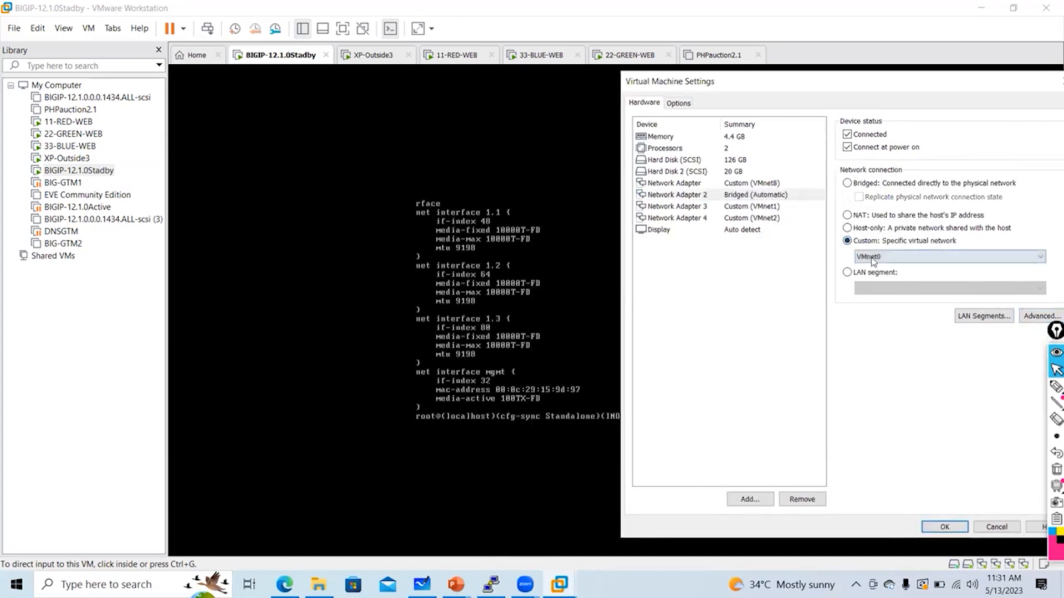
click(878, 257)
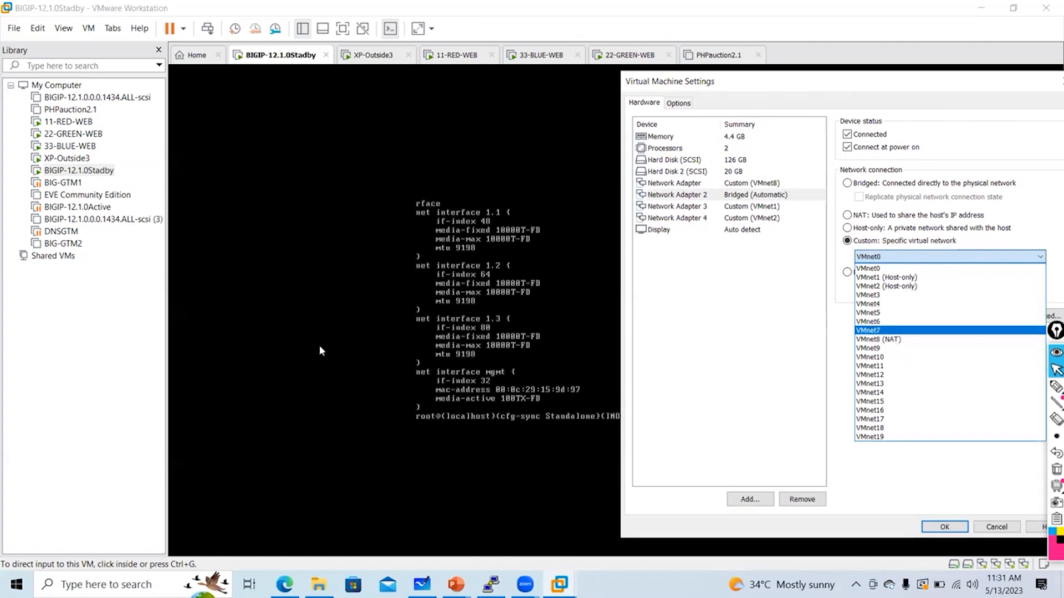
click(447, 269)
click(1055, 386)
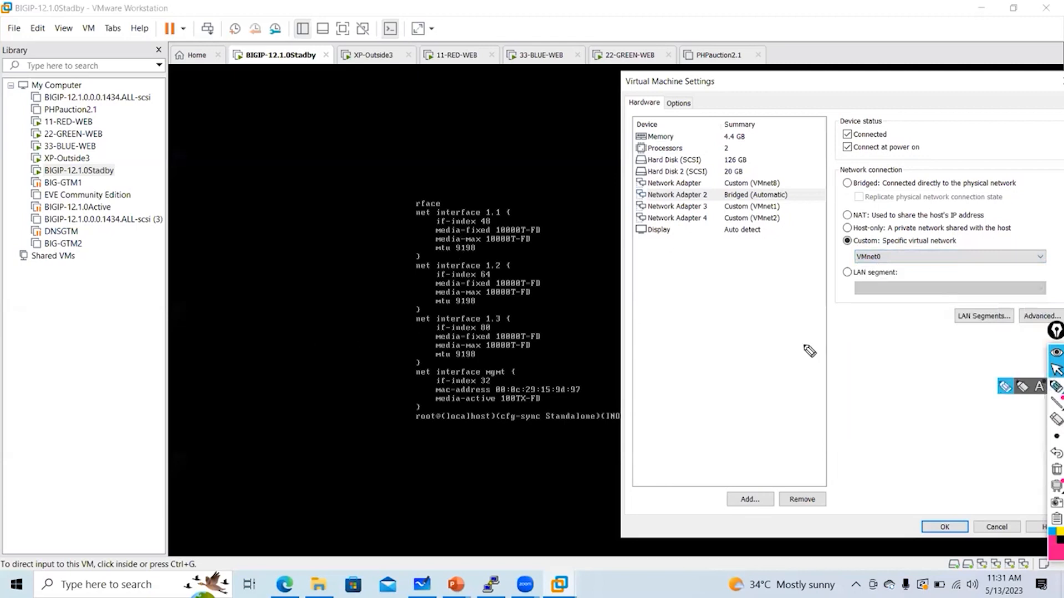
drag(411, 193, 349, 398)
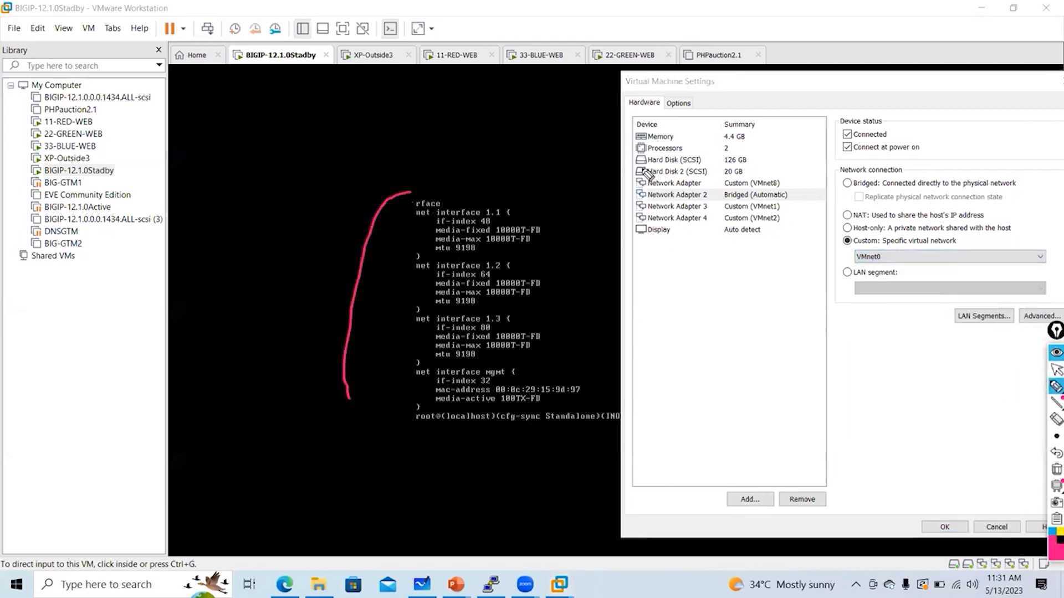
drag(628, 176, 621, 258)
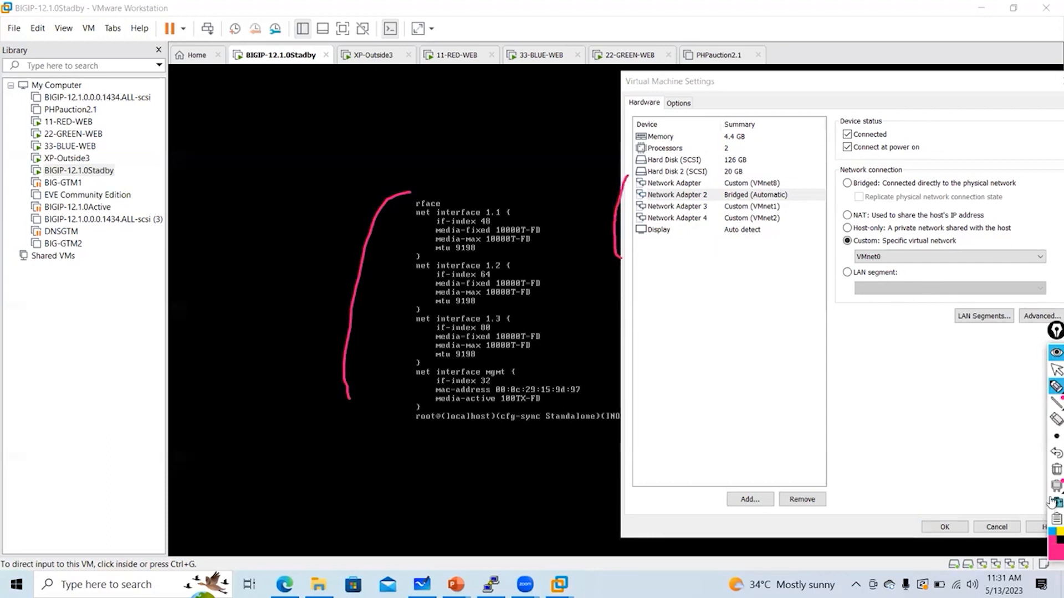
click(1055, 452)
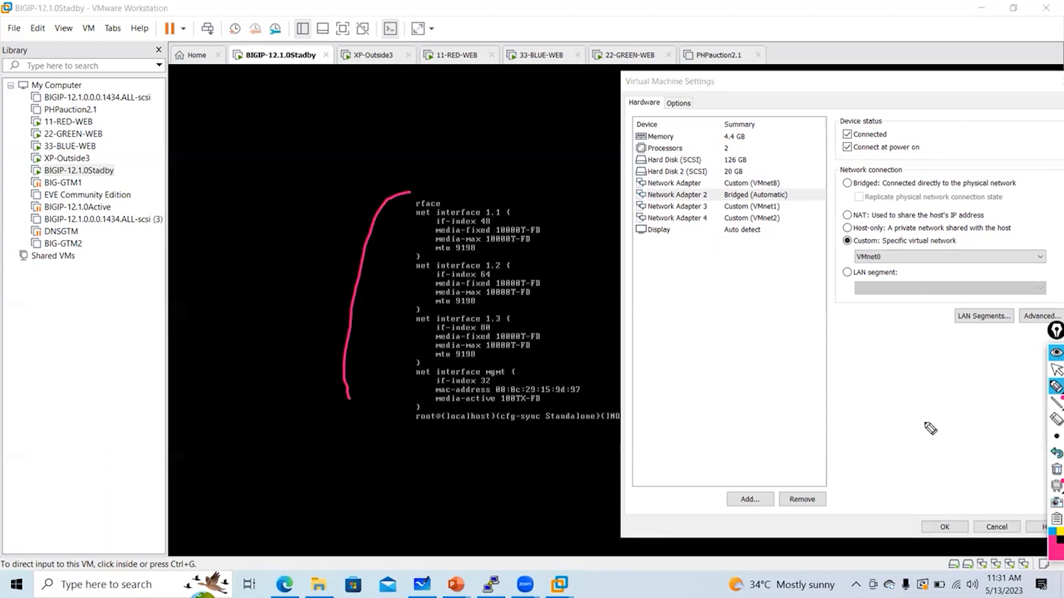
click(1051, 471)
click(1055, 370)
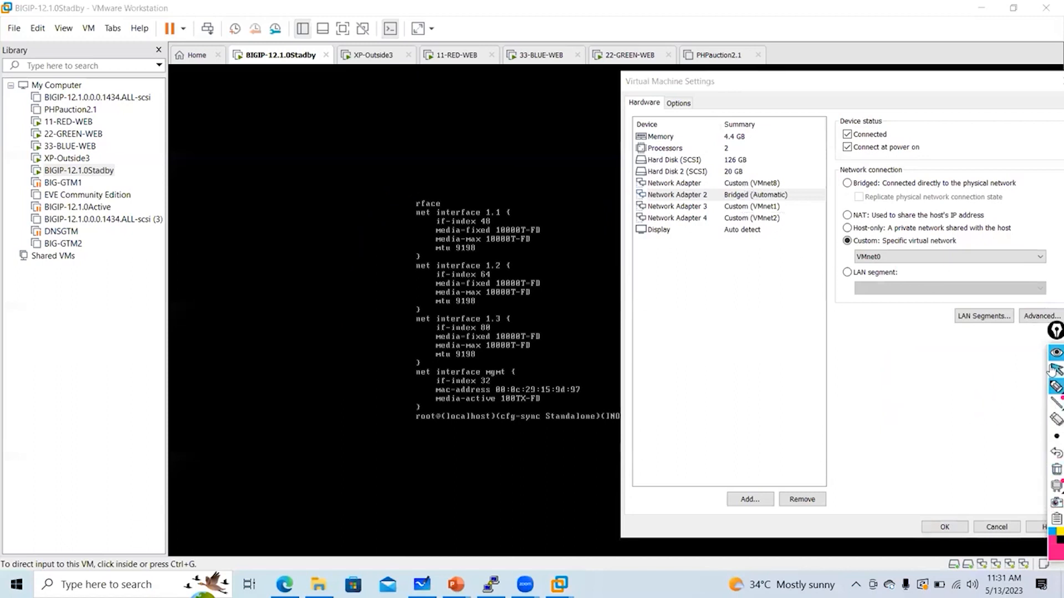
click(751, 192)
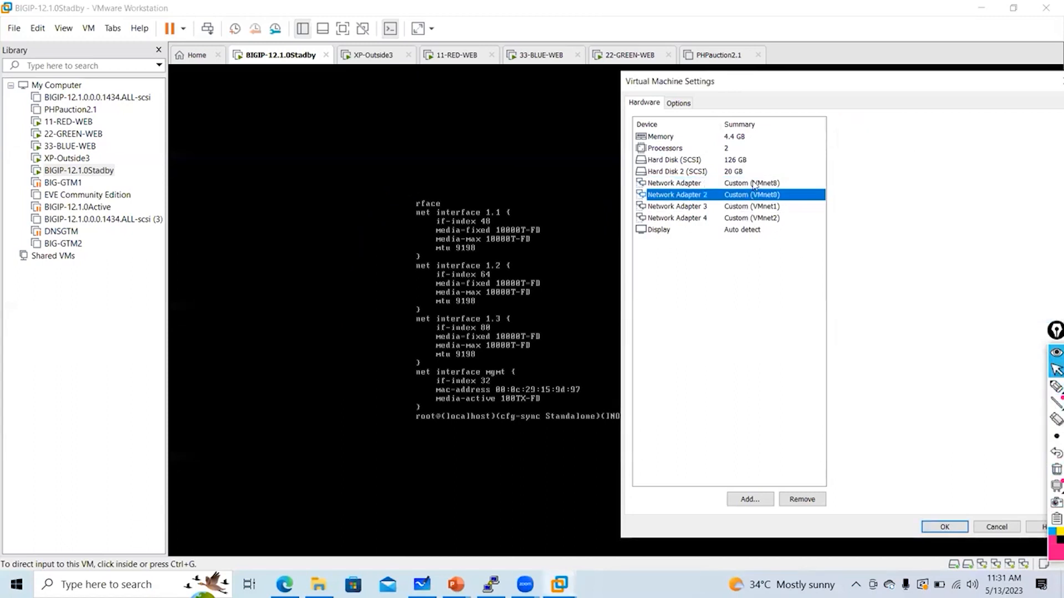
click(753, 185)
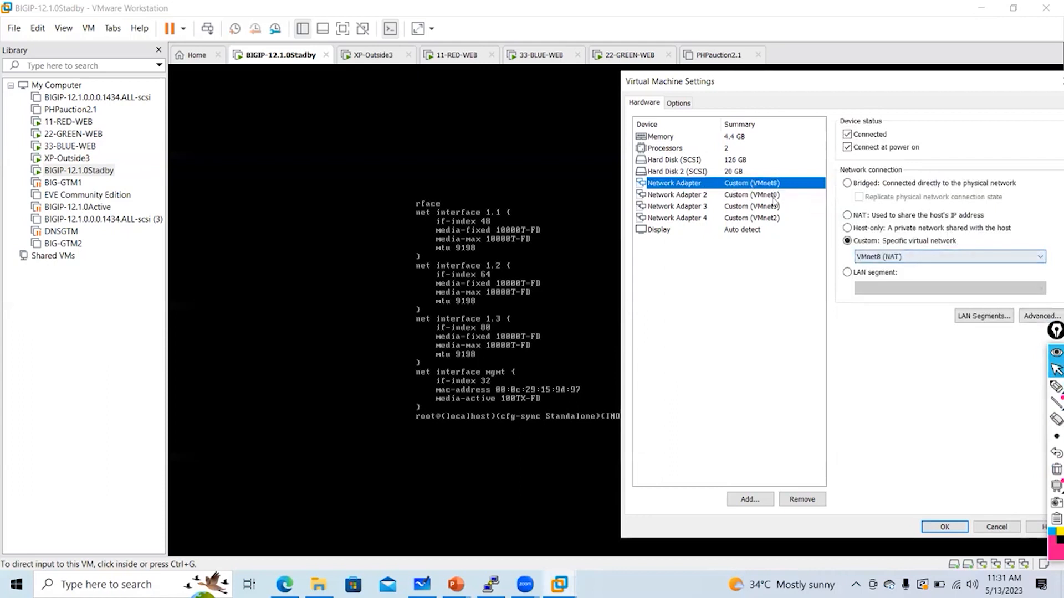
click(768, 195)
click(847, 184)
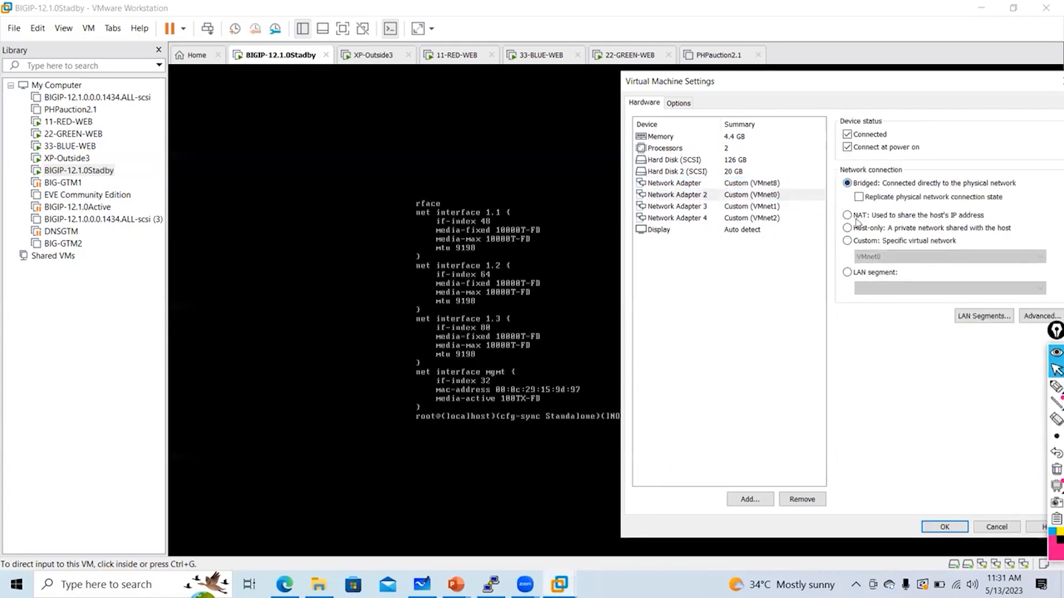
click(792, 194)
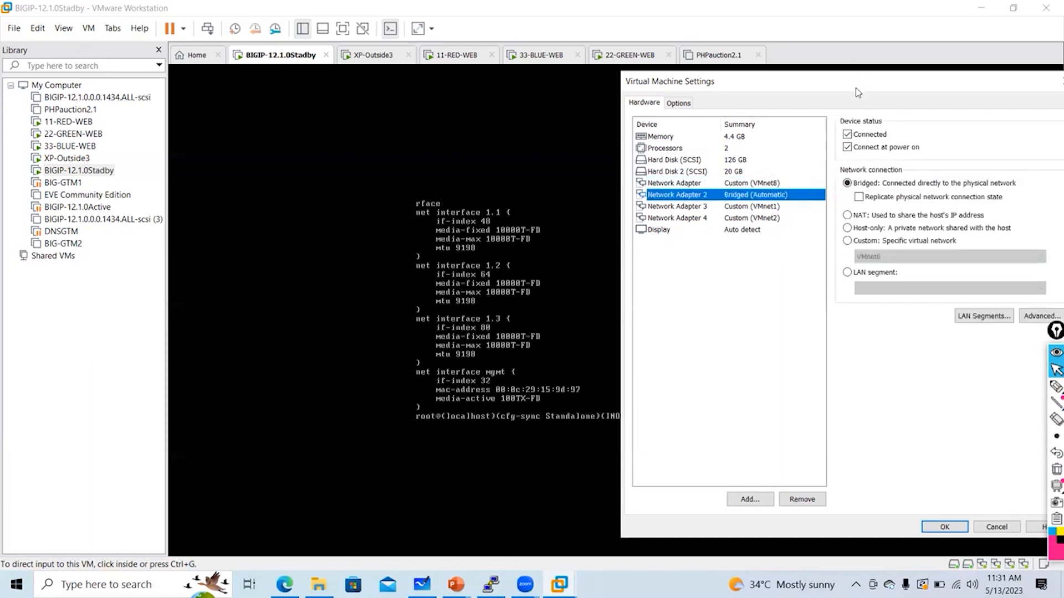
click(1056, 387)
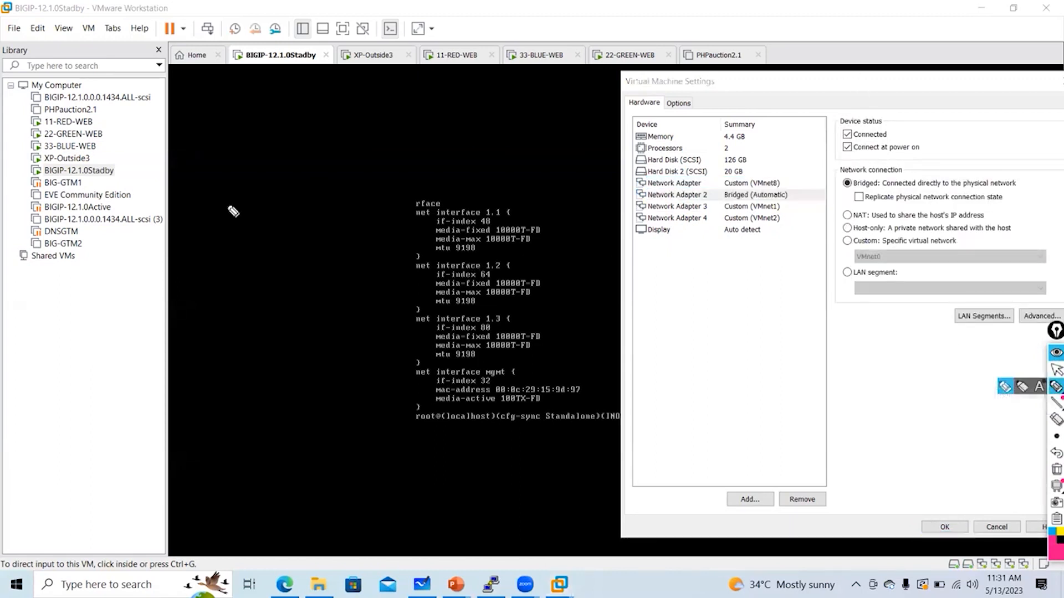
mouse_move(225, 187)
mouse_down()
mouse_move(227, 218)
mouse_move(257, 221)
mouse_move(202, 177)
mouse_move(268, 267)
mouse_up()
click(239, 205)
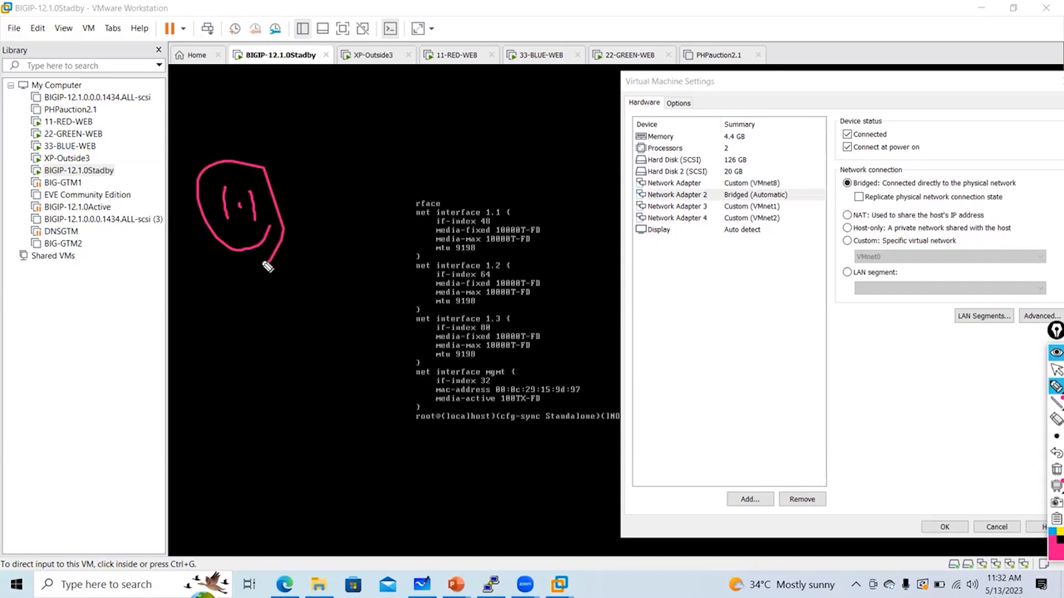
mouse_move(614, 175)
mouse_down()
mouse_move(629, 189)
mouse_move(628, 218)
mouse_up()
drag(287, 191, 409, 232)
drag(392, 219, 416, 221)
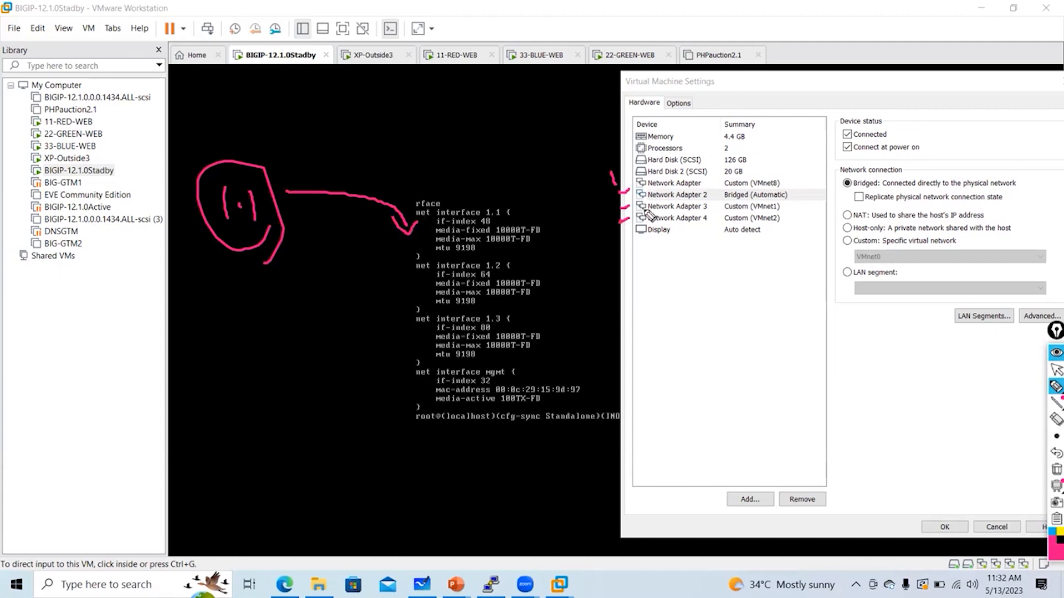
mouse_move(795, 194)
mouse_down()
mouse_move(812, 193)
mouse_move(812, 205)
mouse_up()
Clear the annotations and recheck Network Adapter 2's MAC address
click(1056, 469)
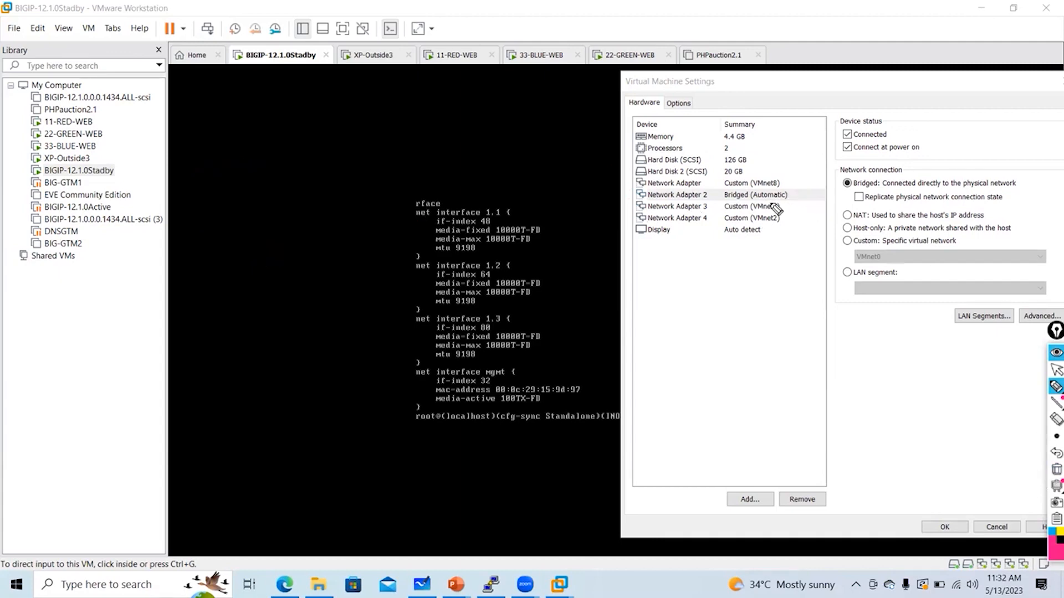
click(1055, 370)
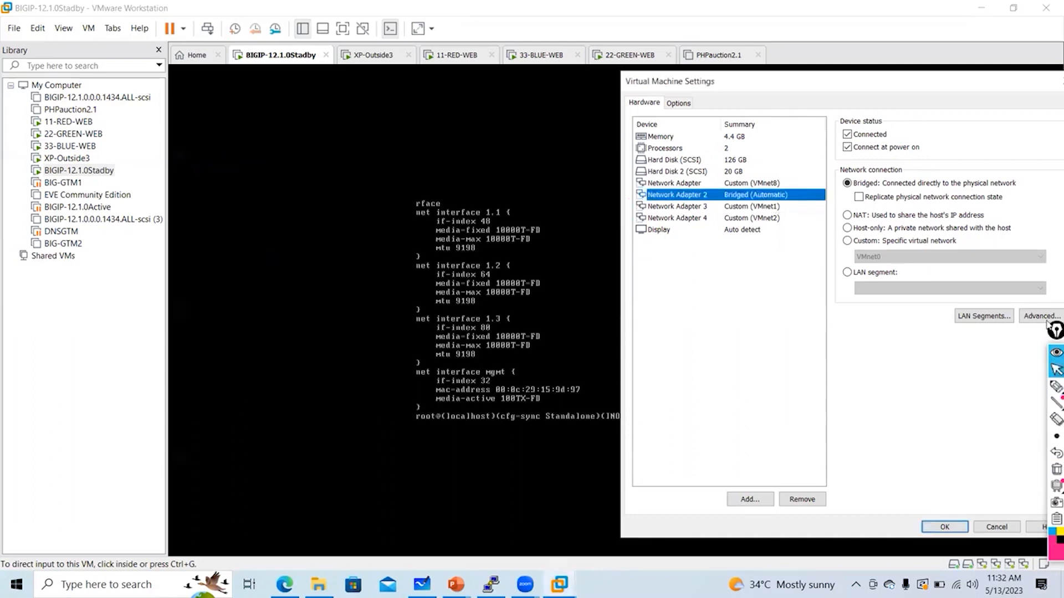
click(1033, 316)
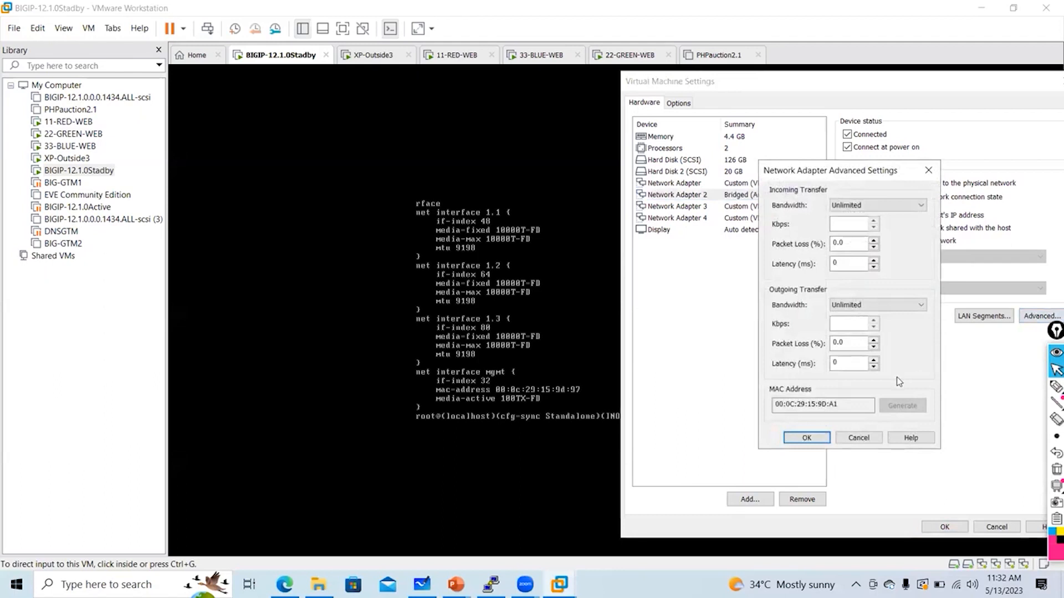
click(928, 170)
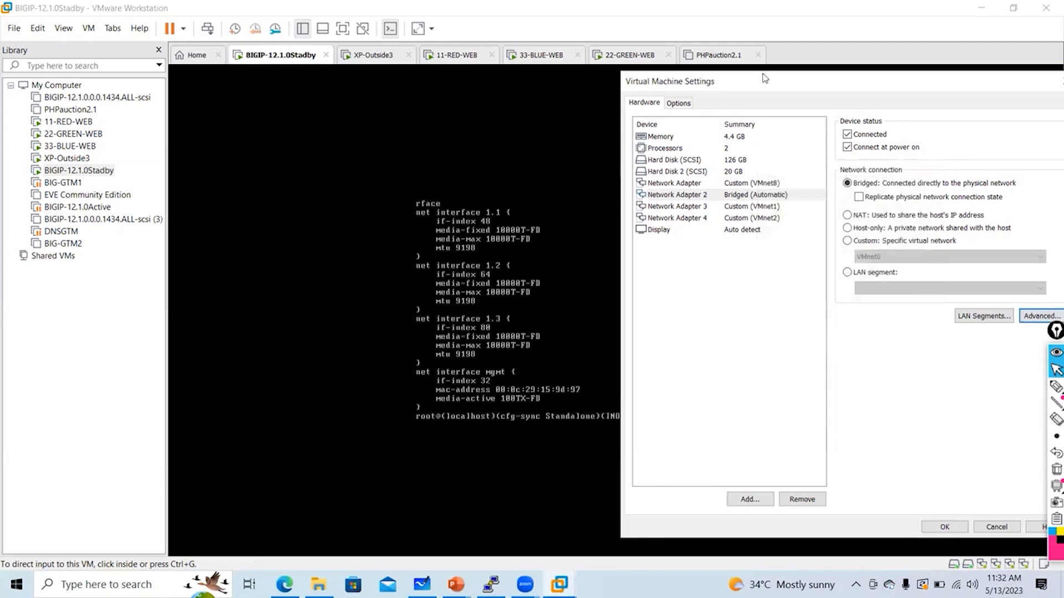
drag(765, 78, 807, 71)
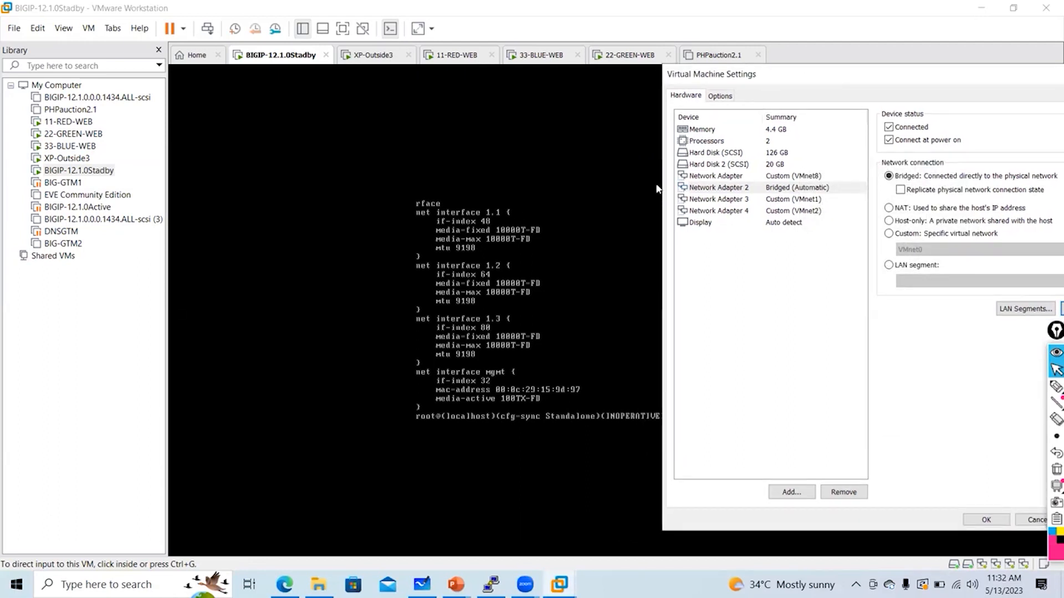
Recheck the first adapter's MAC ending 9D:97, then close the Virtual Machine Settings
click(720, 176)
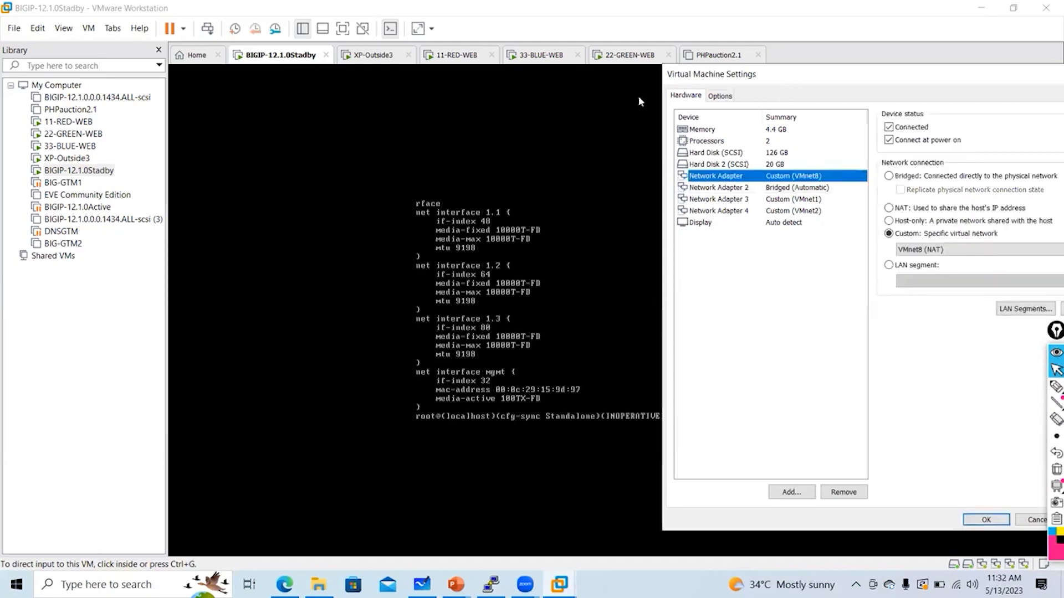
drag(720, 74, 548, 72)
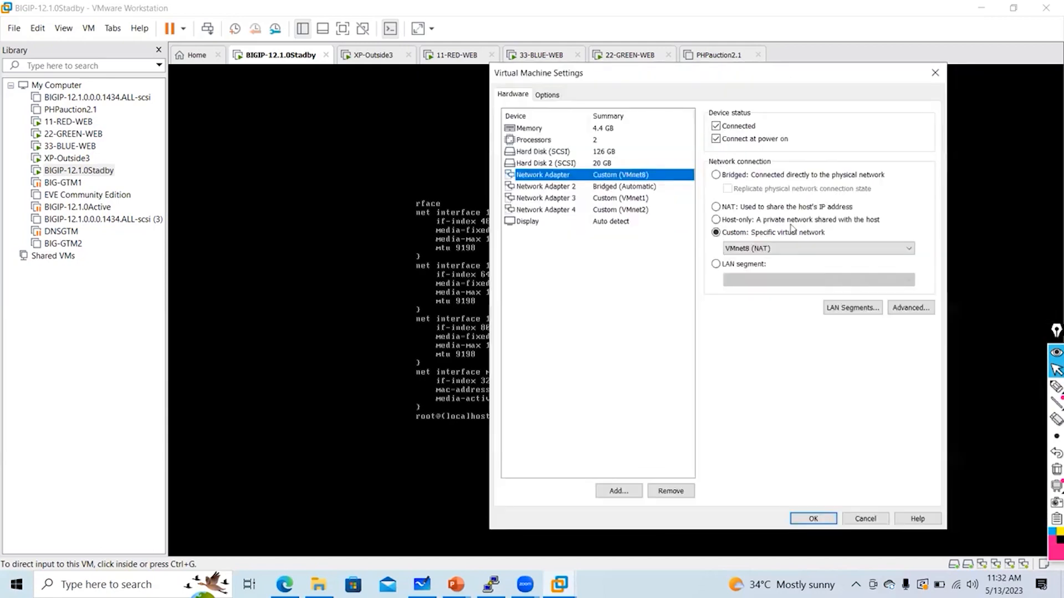
click(905, 309)
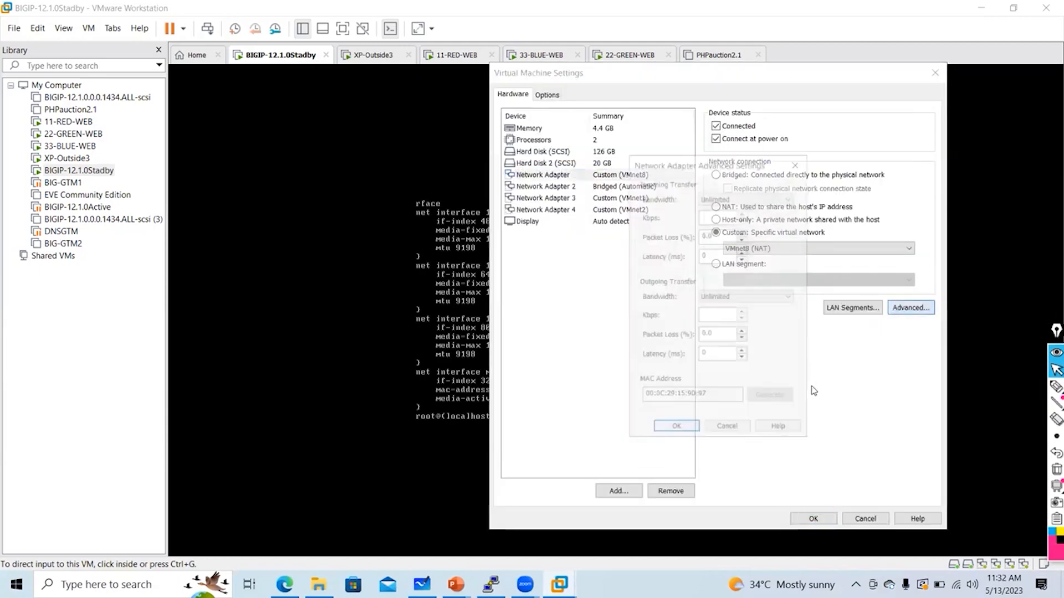
click(733, 429)
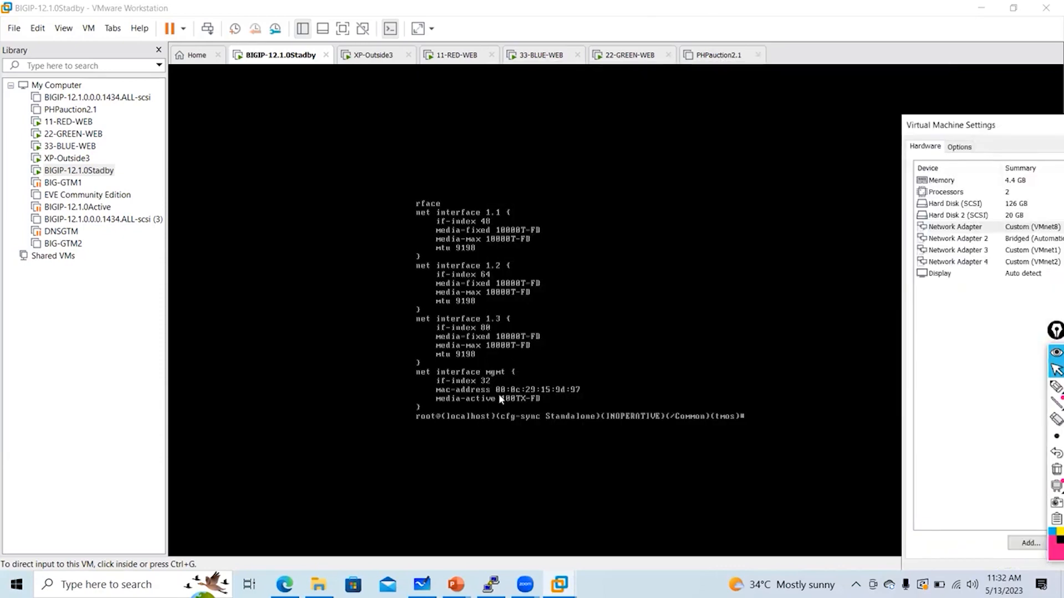
drag(1038, 120, 718, 73)
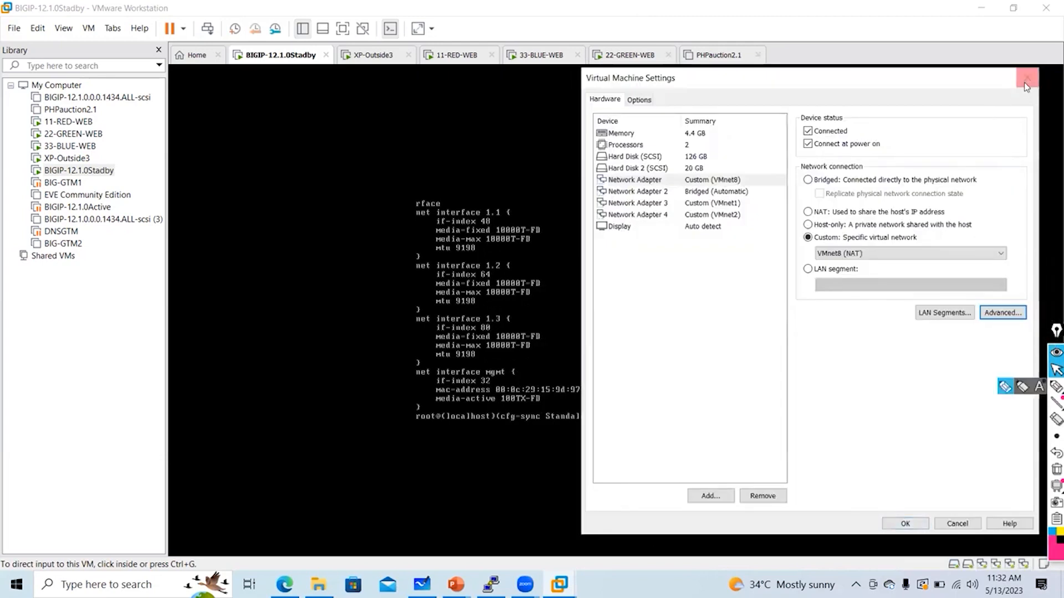
click(1025, 86)
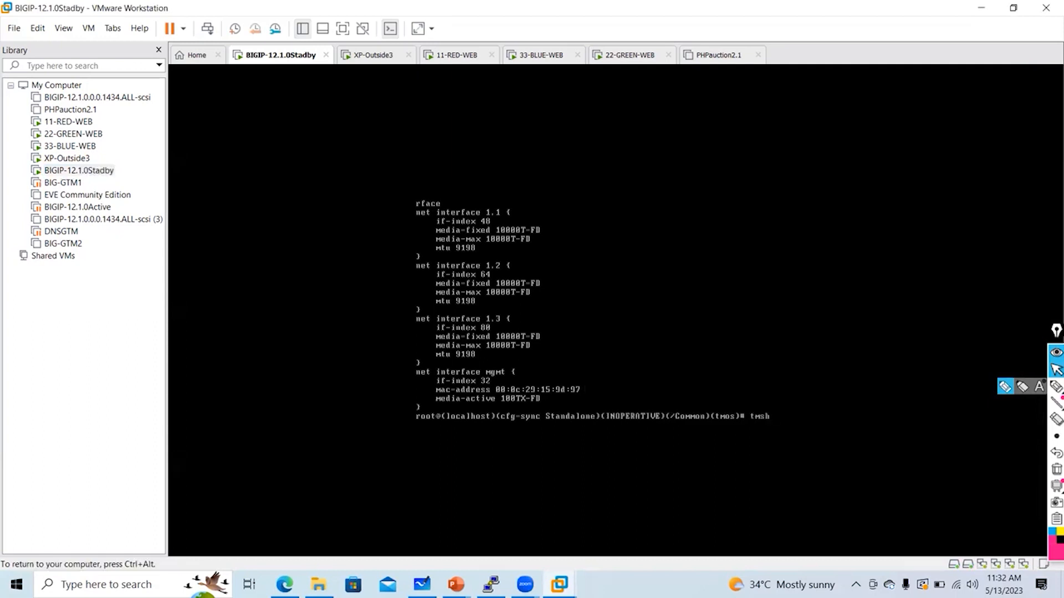
Clear the partial command and switch the console to the bash shell
key(BackSpace)
key(BackSpace)
key(BackSpace)
text(bash)
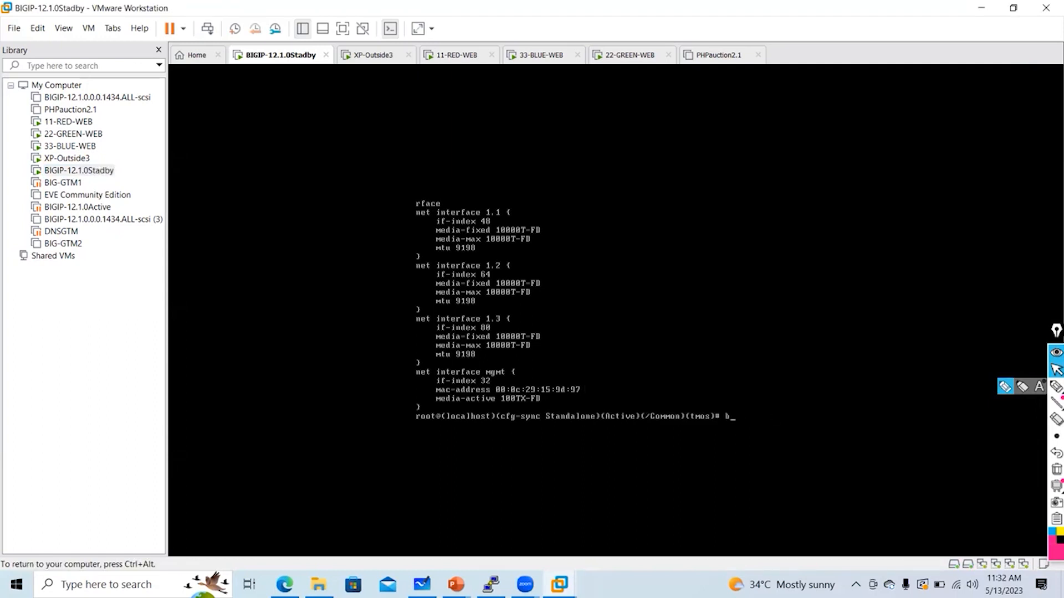
key(Return)
key(Return)
key(Return)
key(Return)
key(Return)
key(Return)
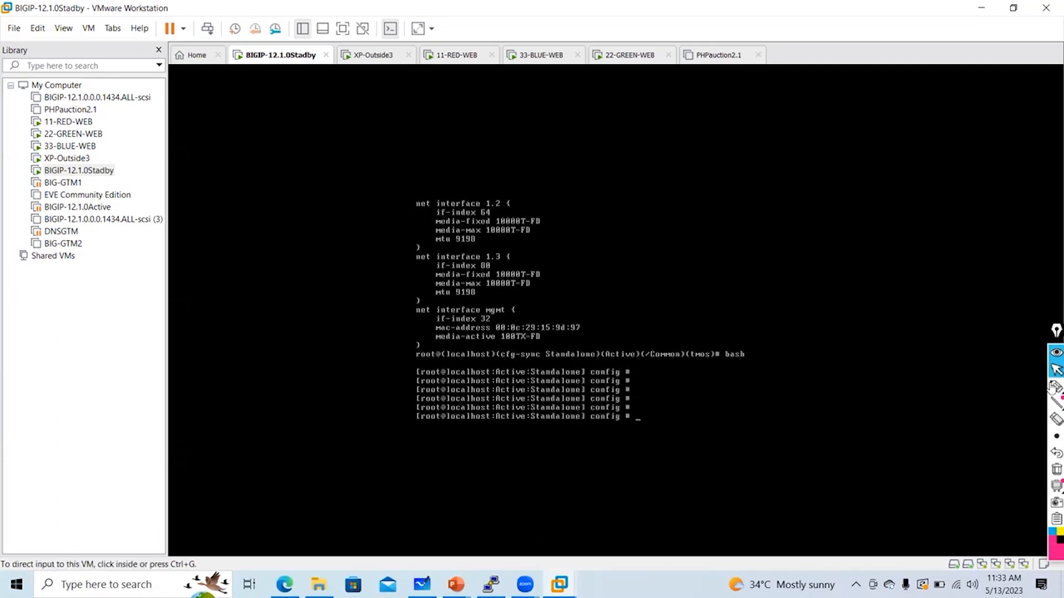
Handwrite a note about configuring the Mgmt IP over the screen
click(1056, 387)
mouse_move(644, 108)
mouse_down()
mouse_move(655, 135)
mouse_move(673, 132)
mouse_up()
mouse_move(680, 123)
mouse_down()
mouse_move(686, 131)
mouse_move(724, 111)
mouse_move(832, 133)
mouse_up()
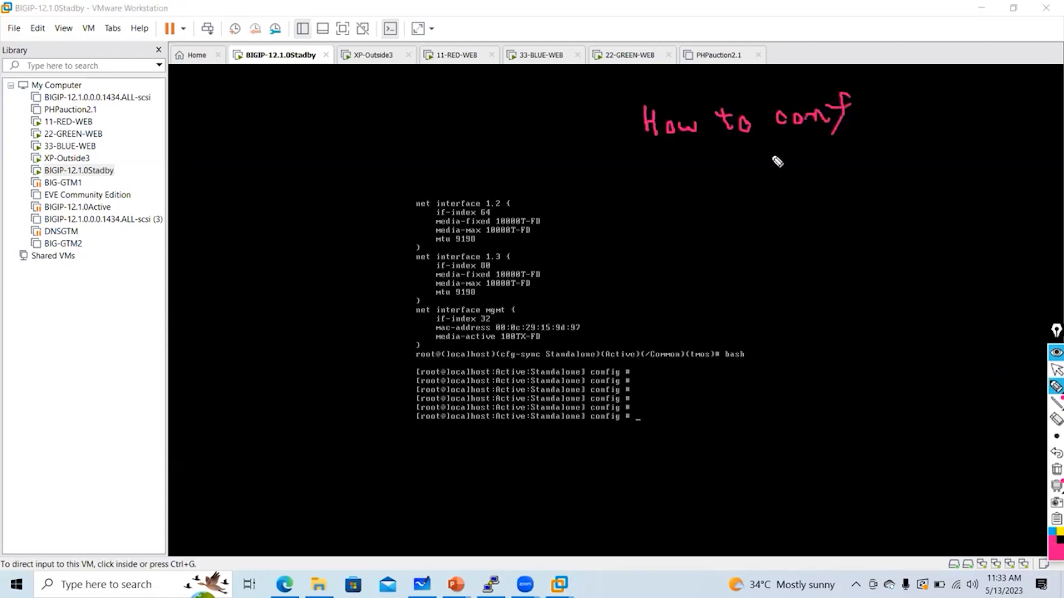
mouse_move(749, 187)
mouse_down()
mouse_move(853, 174)
mouse_move(863, 200)
mouse_move(795, 221)
mouse_move(778, 271)
mouse_move(847, 271)
mouse_move(852, 298)
mouse_move(768, 246)
mouse_move(828, 303)
mouse_up()
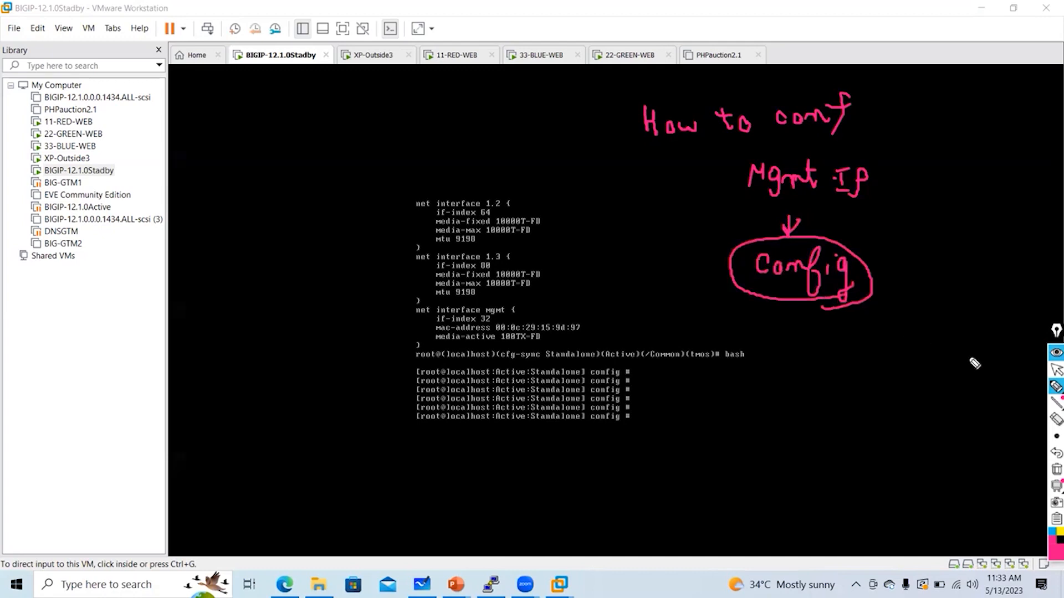
click(1056, 370)
Run config in the console to launch the F5 Management Port Setup utility
click(735, 390)
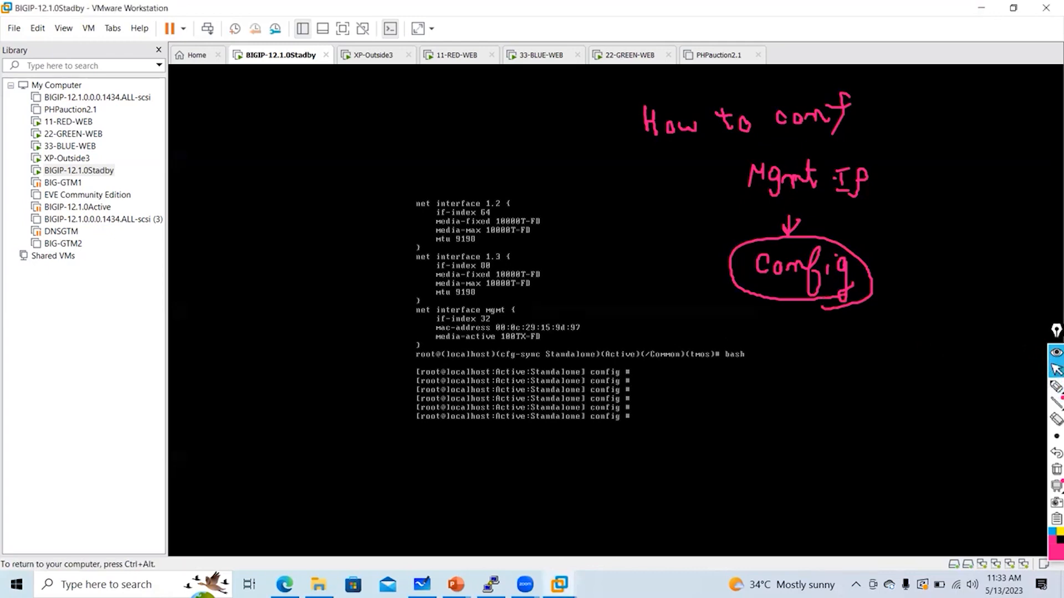
text(config)
key(Return)
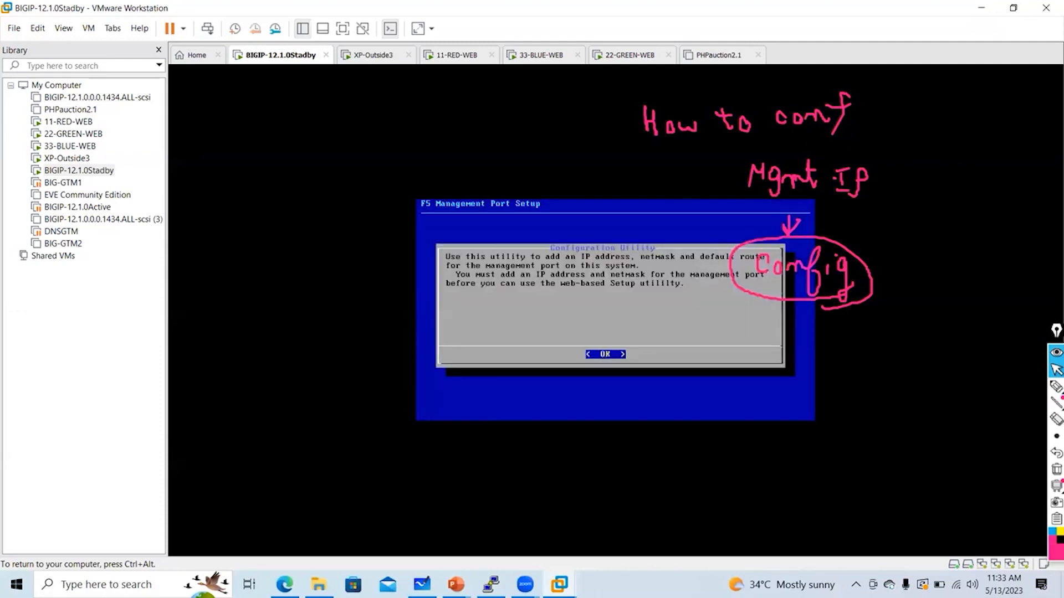
Underline the setup utility's title and its IP address requirement, then erase the marks
key(ctrl+alt)
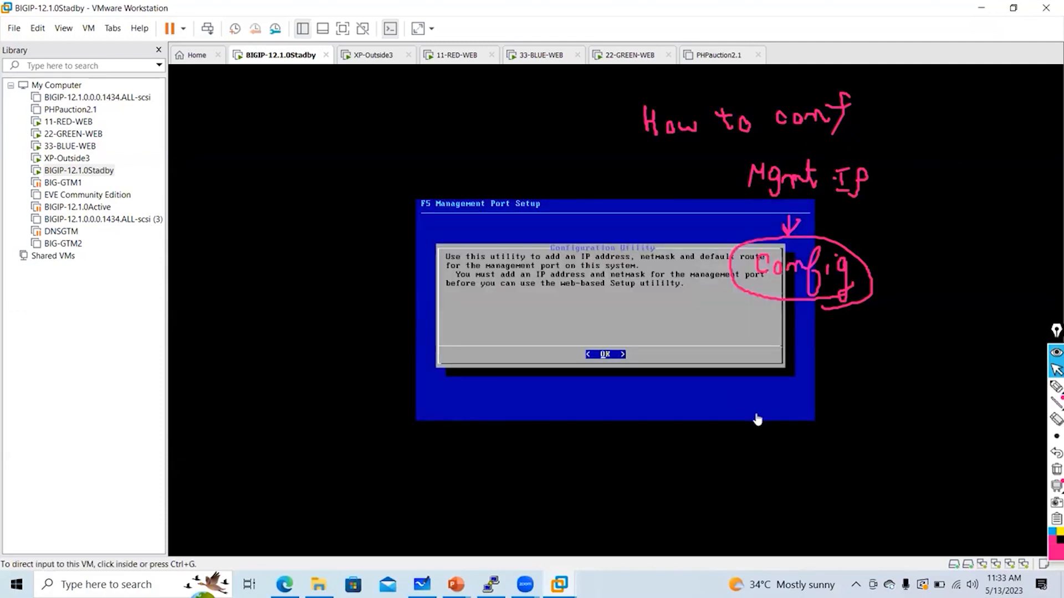
click(1055, 468)
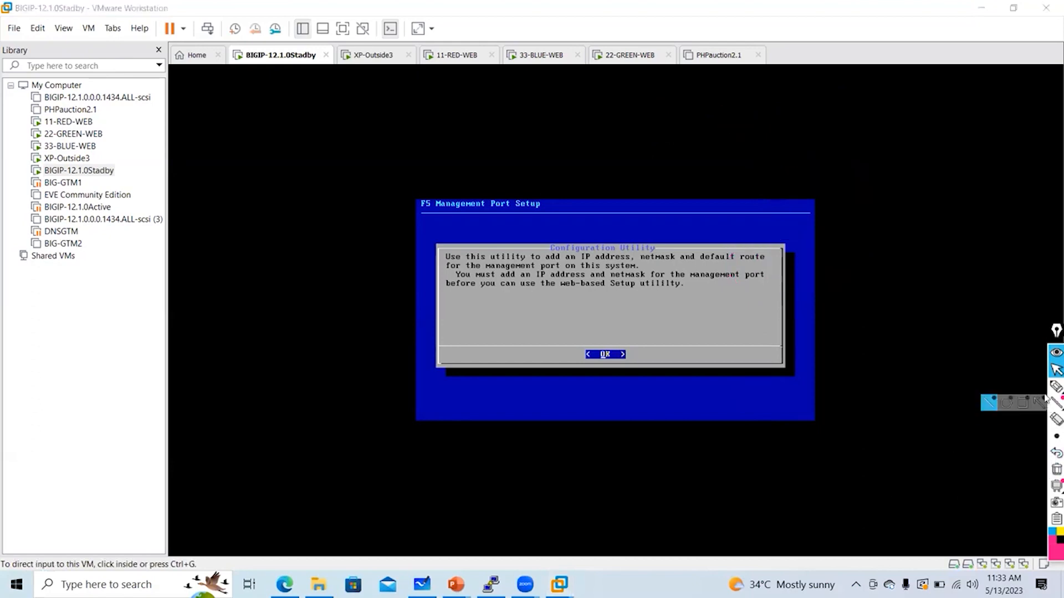
click(1056, 387)
drag(357, 216, 483, 220)
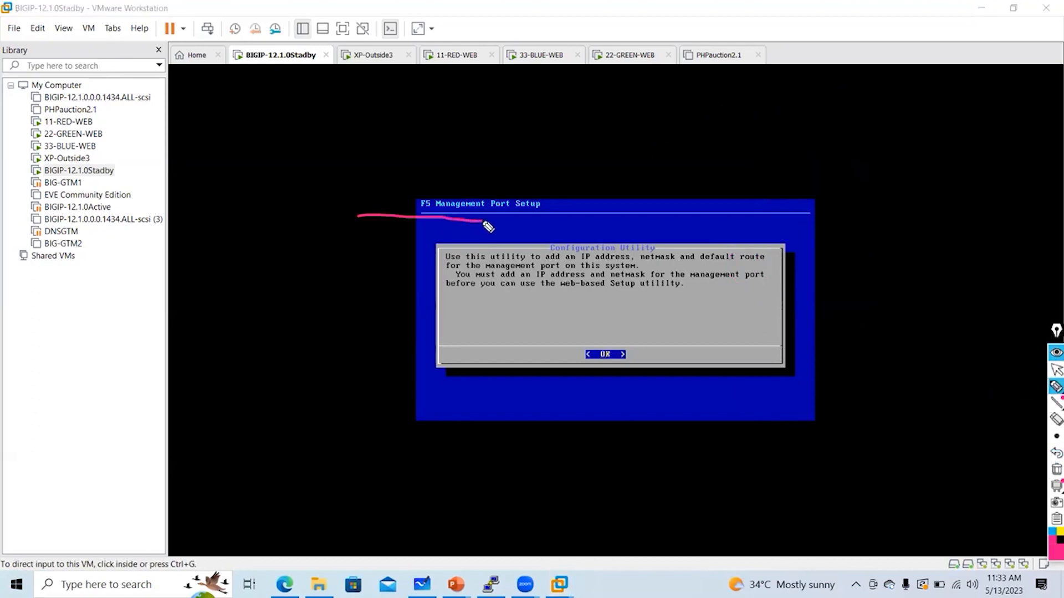
drag(372, 294, 447, 284)
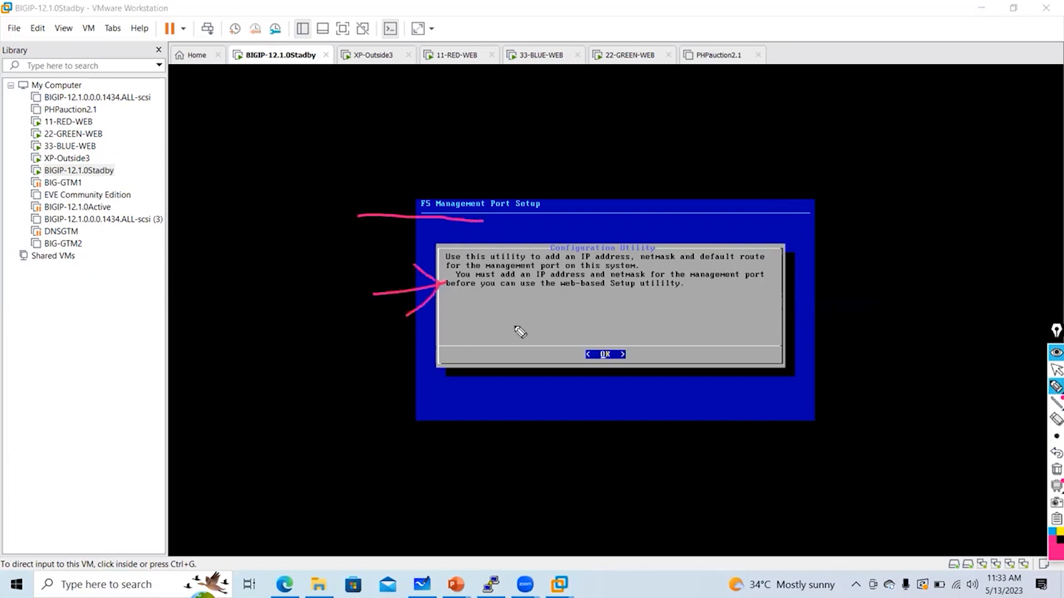
click(1057, 468)
click(1056, 370)
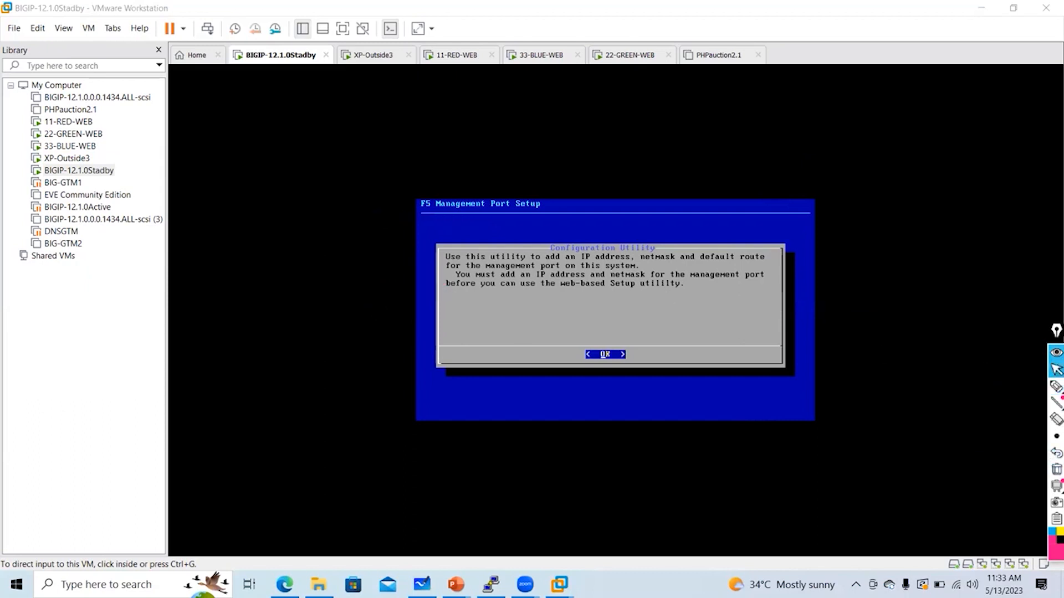
Dismiss the setup utility and relaunch config twice from the bash prompt
click(721, 332)
key(Return)
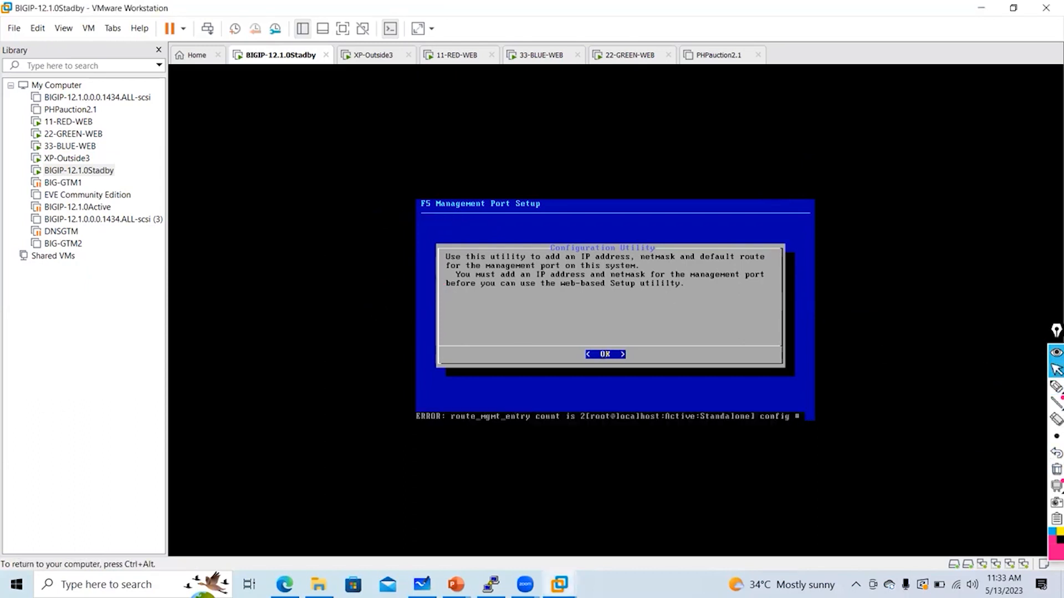
key(Return)
key(Return)
key(Return)
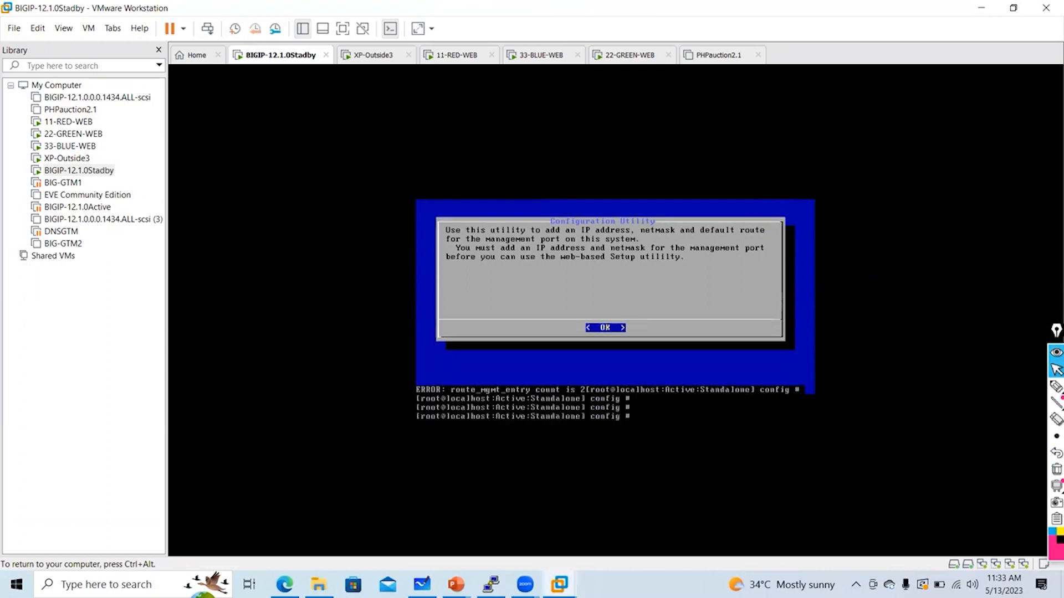
text(config)
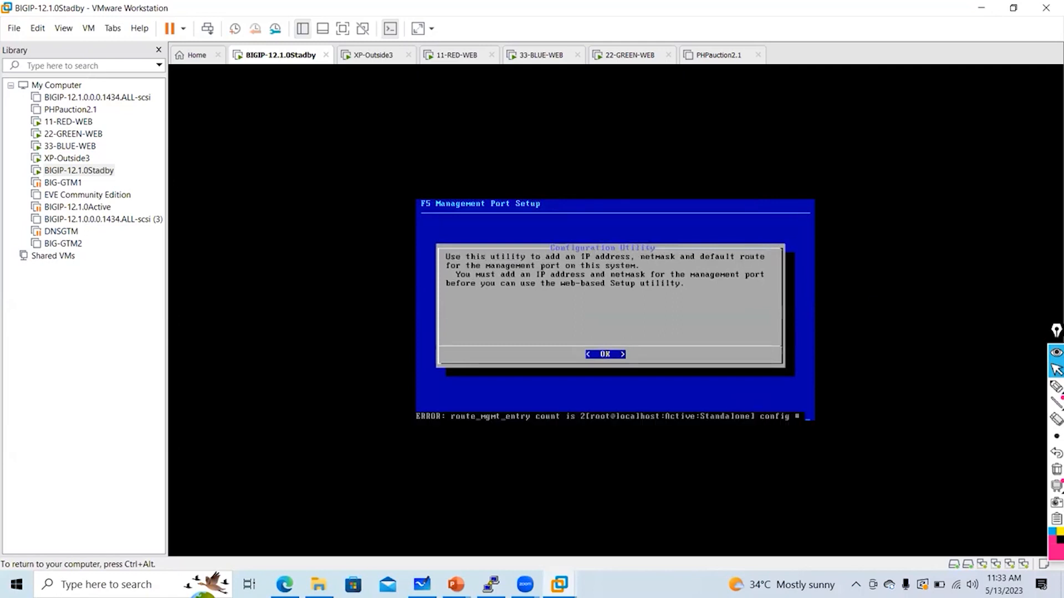
key(Return)
key(Return)
key(Return)
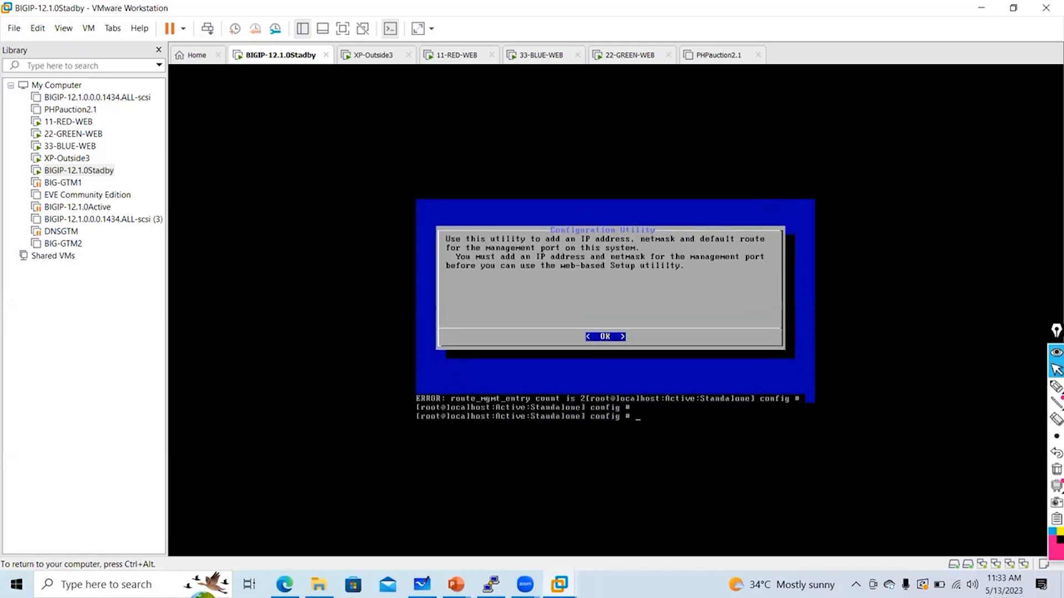
text(config)
key(Return)
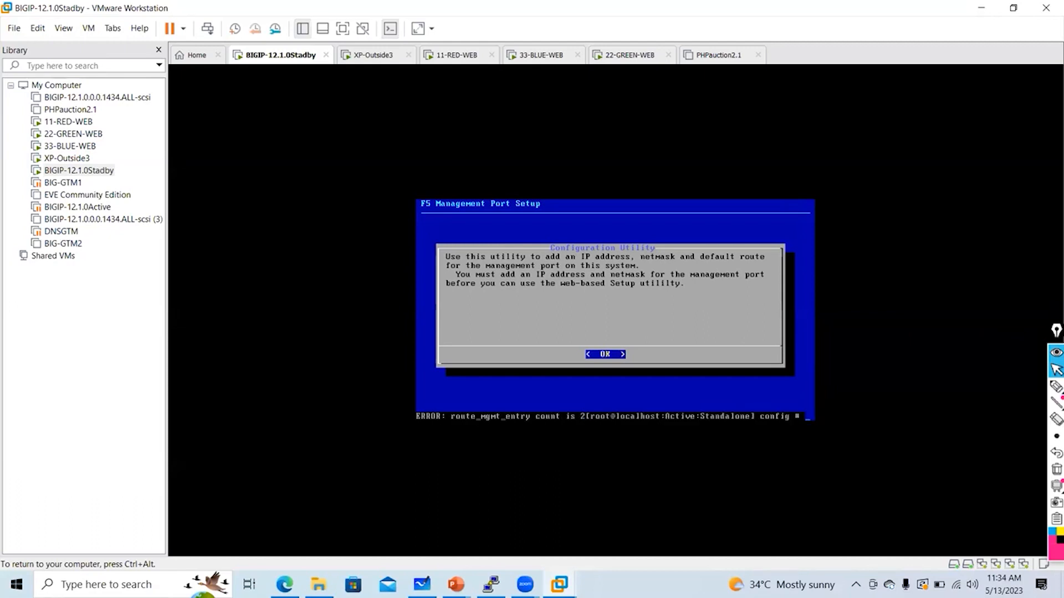
key(Return)
key(Return)
key(Return)
key(Return)
key(Return)
key(Return)
key(Return)
key(Return)
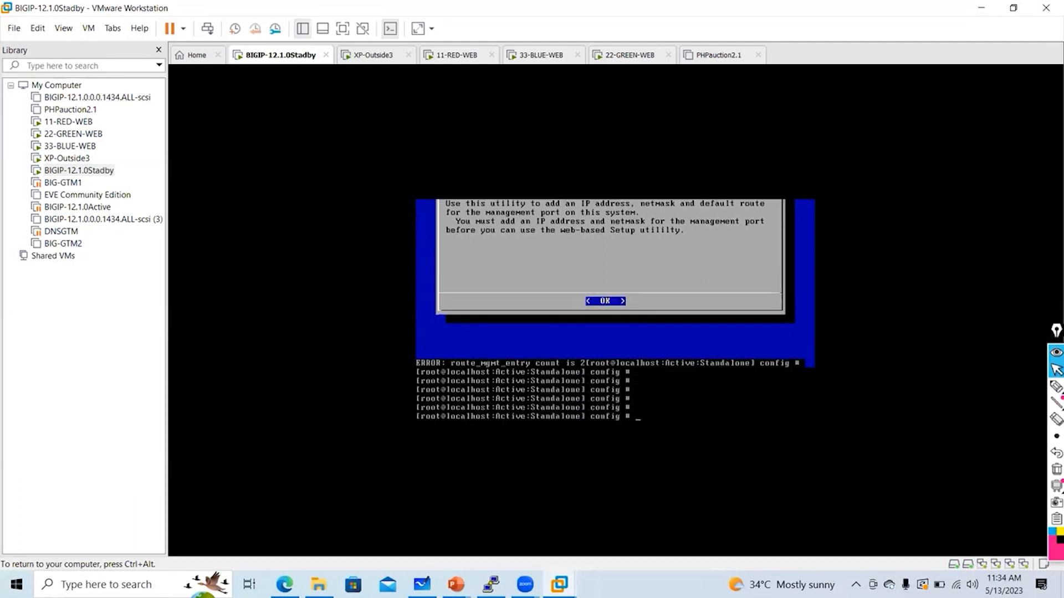
key(Return)
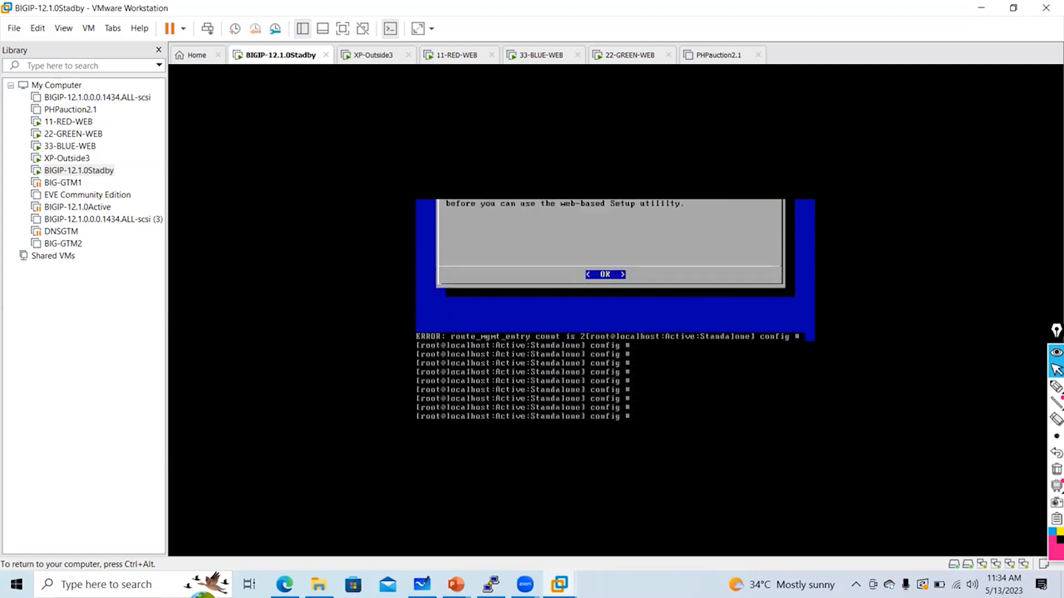
Run config once more, exit after the route error, and enter tmsh
text(config)
key(Return)
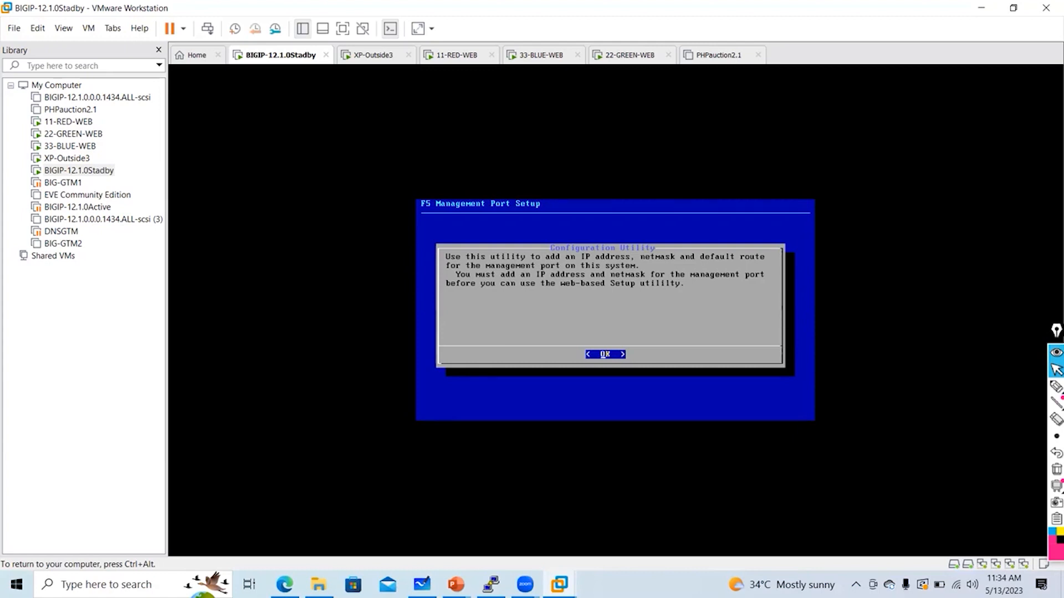
key(Return)
key(Return)
key(Return)
key(Return)
key(Return)
key(Return)
key(Return)
key(Return)
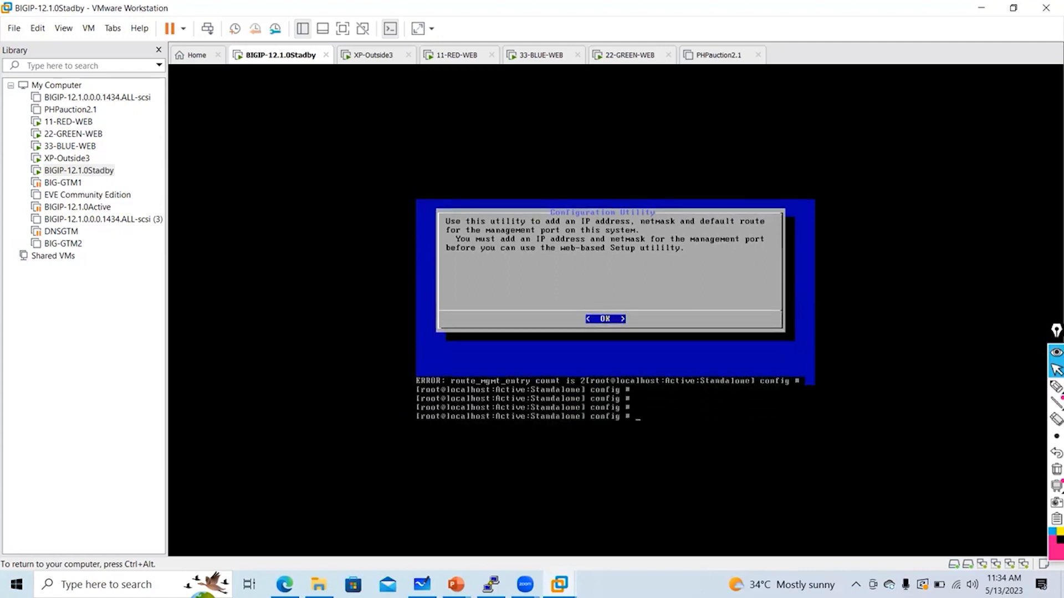
key(Return)
key(Return)
key(Return)
text(tmsh)
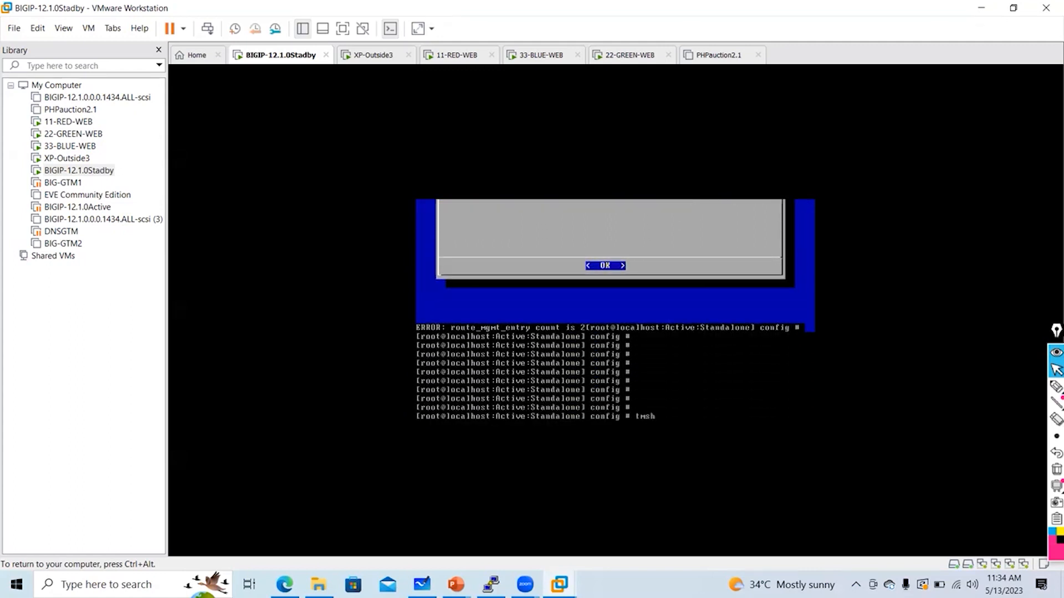
key(Return)
List the network interfaces' MACs and the management IP 192.168.137.51/24 in tmsh
text(lis)
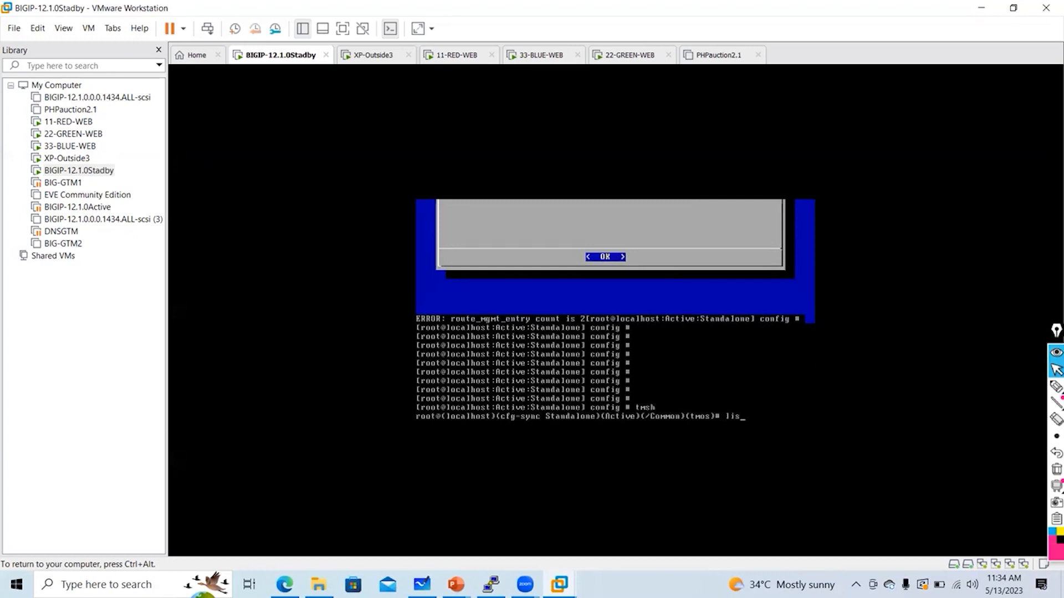
text(t net inte)
key(Return)
key(space)
text(q)
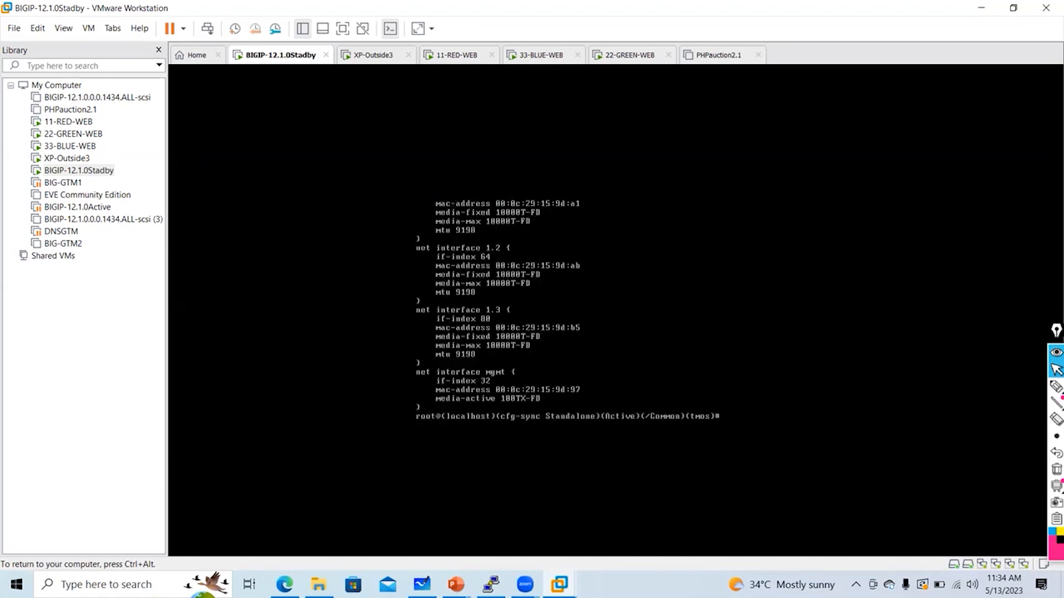
text(list sys man)
key(Tab)
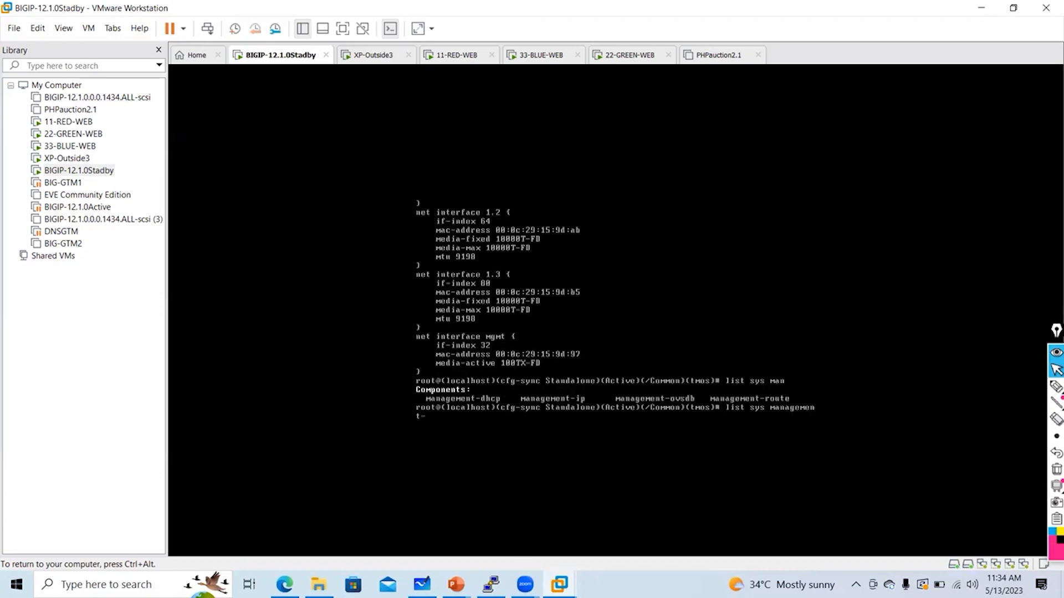
text(ip)
key(Return)
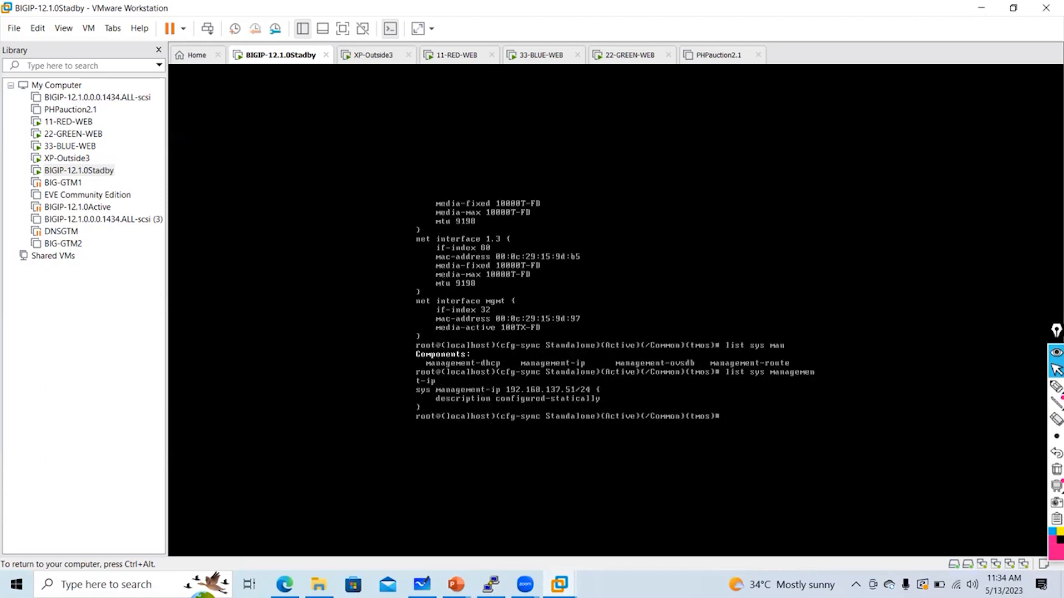
key(Return)
key(Return)
key(Return)
key(Return)
key(Return)
key(Return)
key(Return)
Run load sys config default and confirm with y to reset to factory defaults
text(loa)
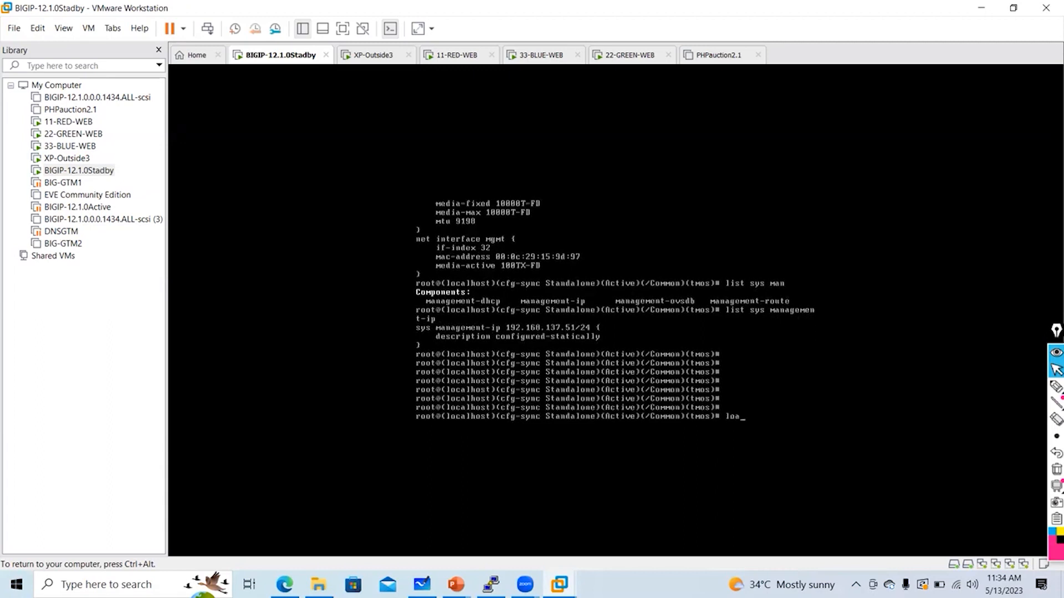
text(d sys config default)
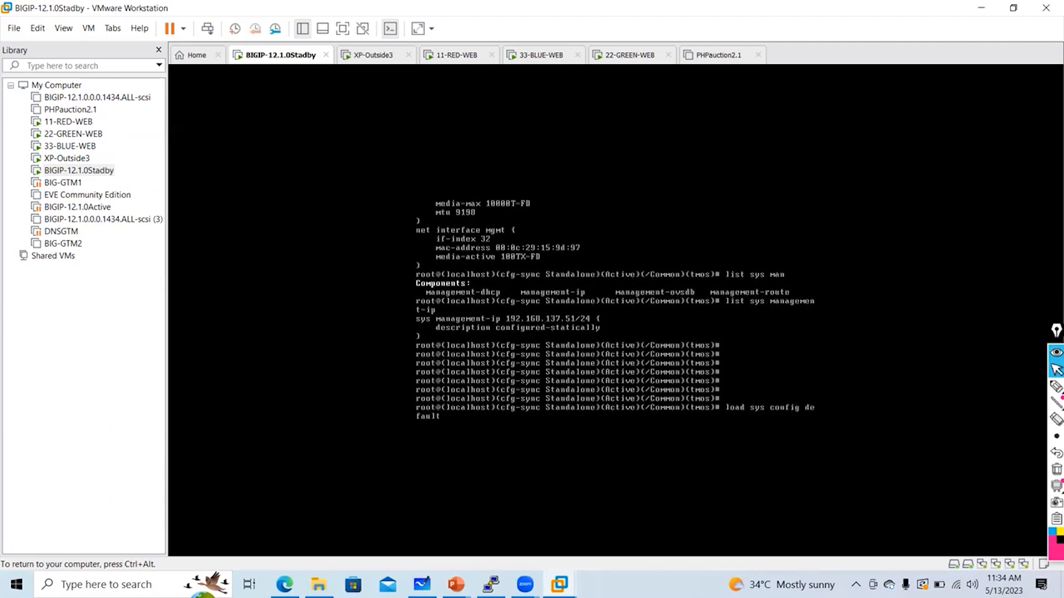
key(Return)
text(y)
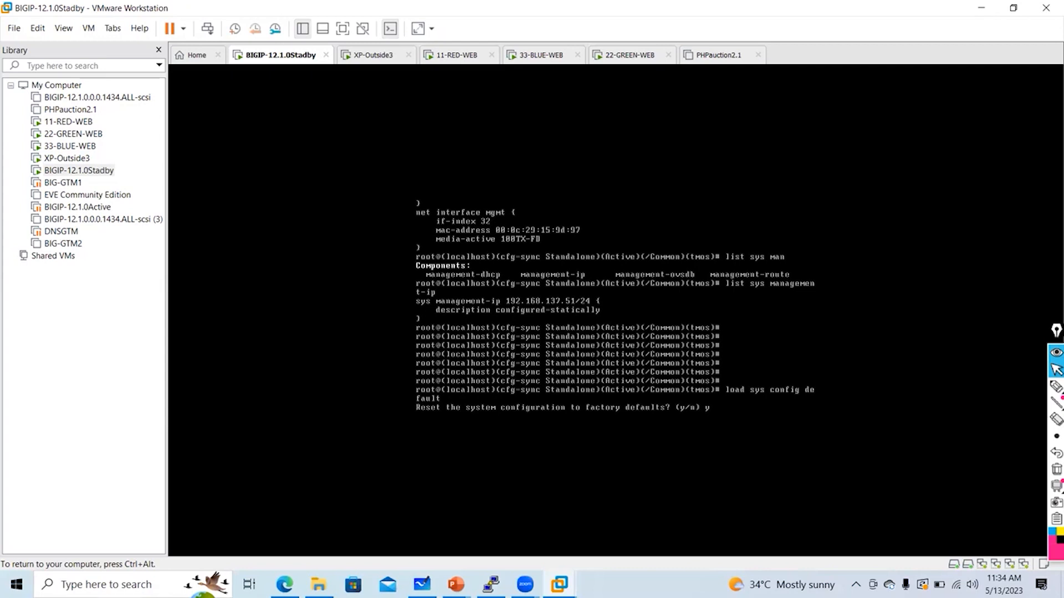
key(Return)
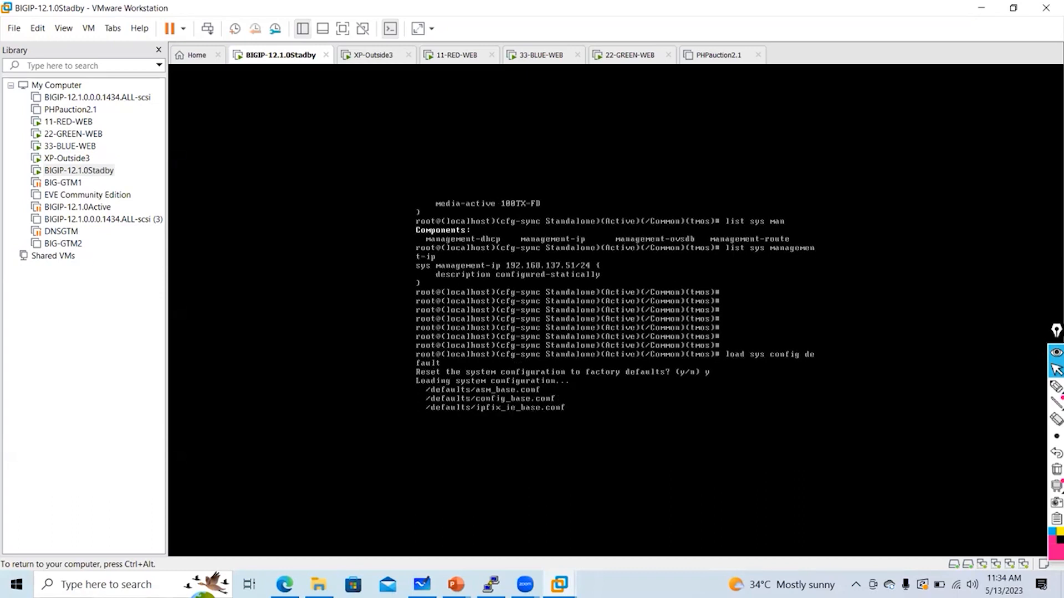
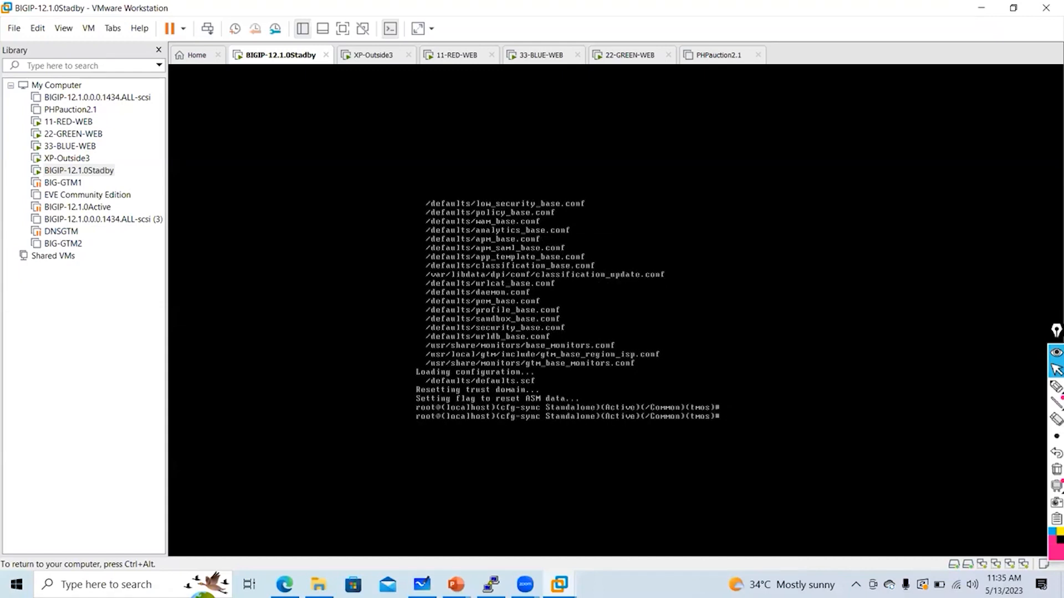
Save the standby BIG-IP's running configuration with save sys config
text(save sys config)
key(Return)
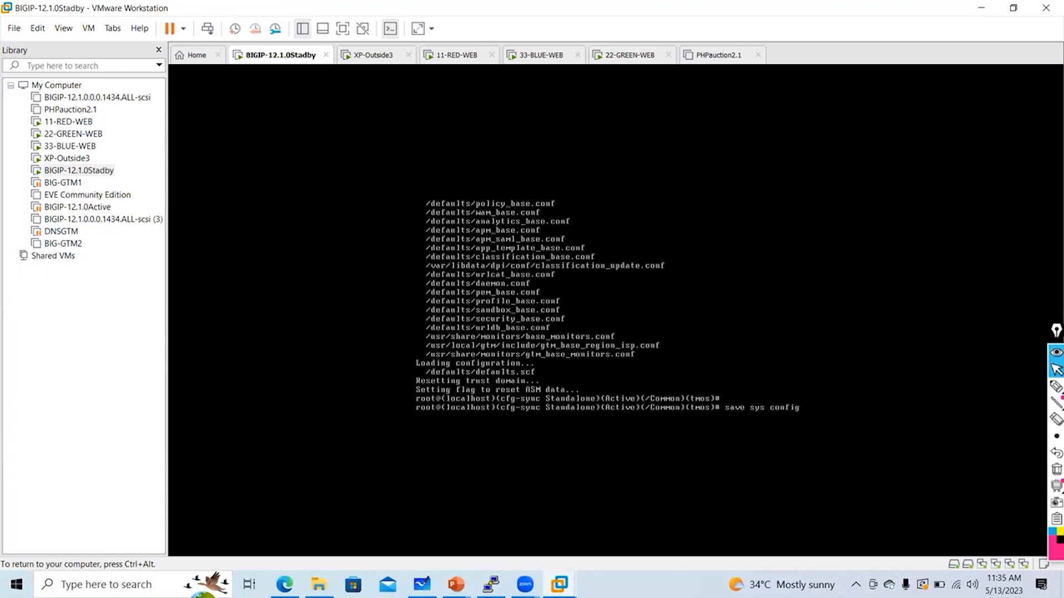
key(Return)
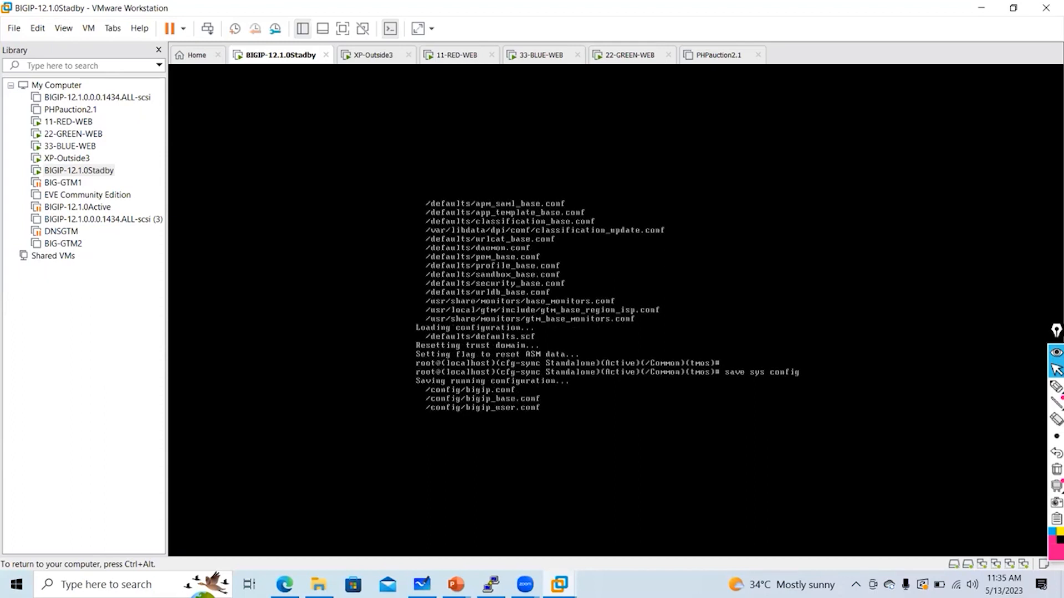
Switch to the bash shell and launch the config management port setup utility
text(config)
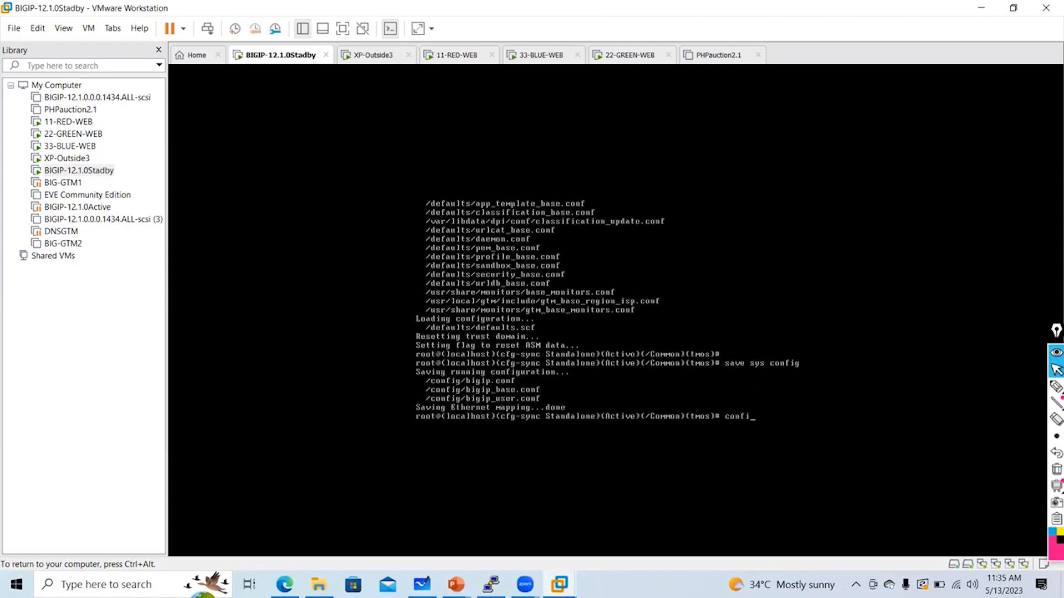
key(Return)
text(bash)
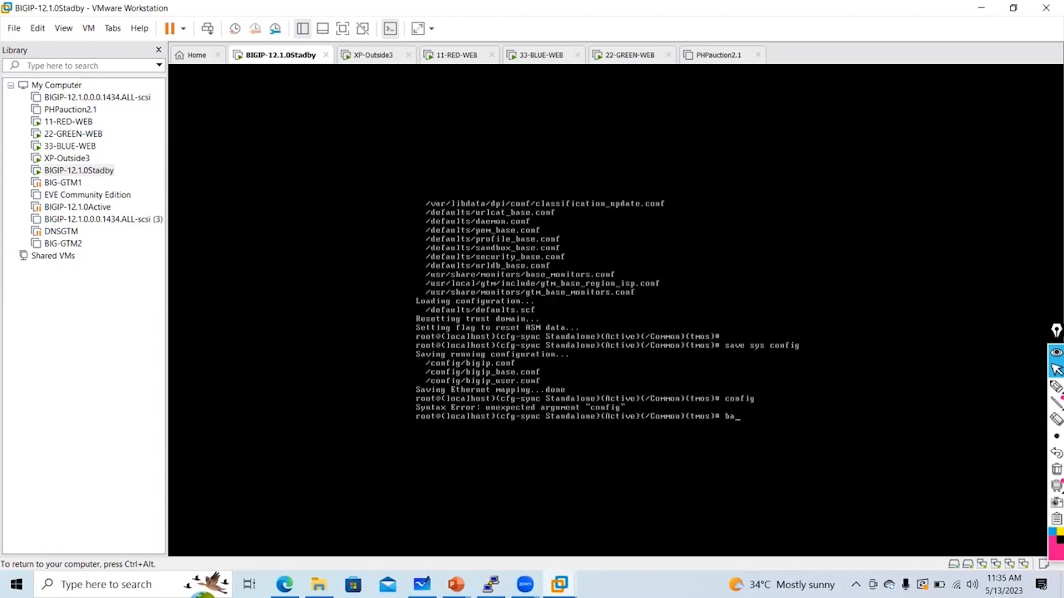
key(Return)
text(conf)
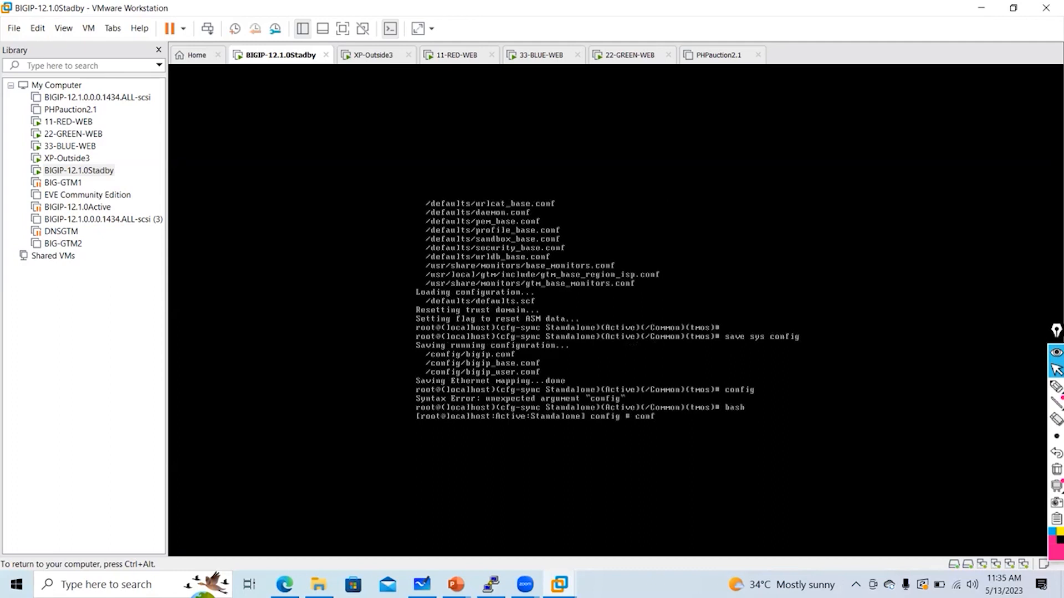
text(ig)
key(Return)
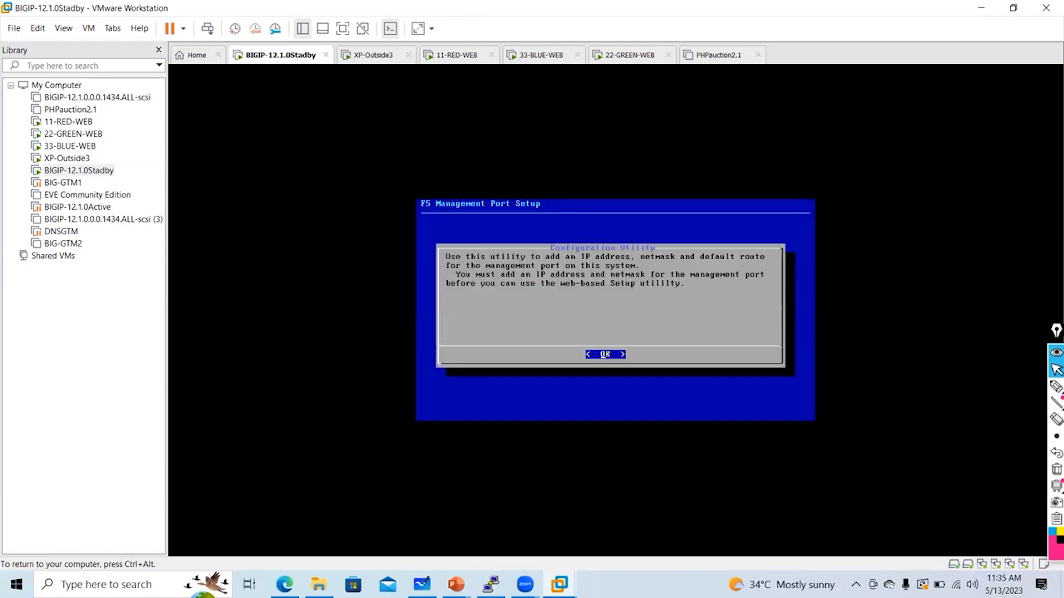
Return to tmsh and list the current management IP with list sys management-ip
key(Return)
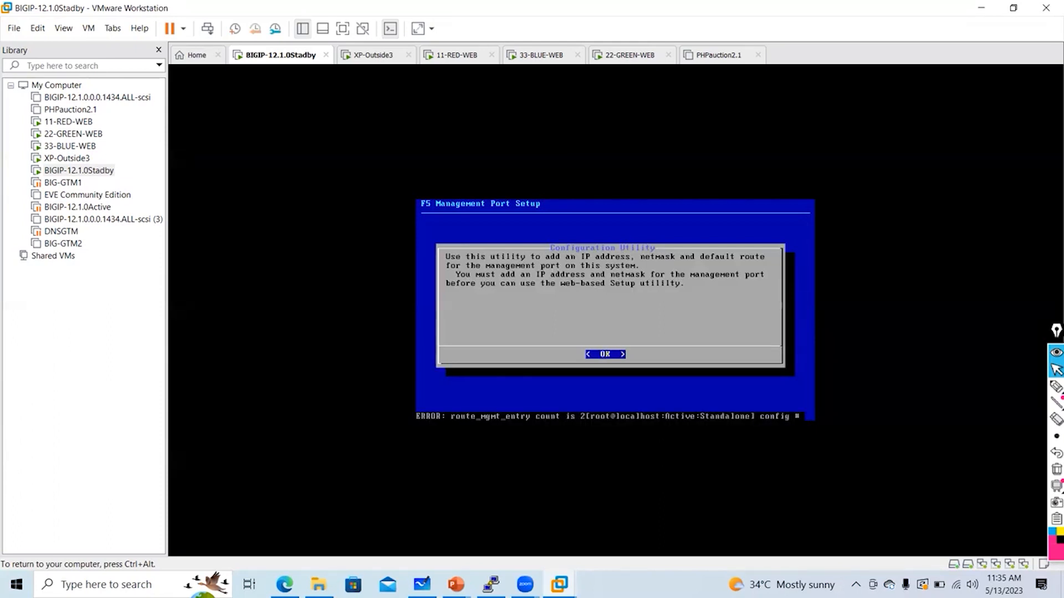
text(tmsh)
key(Return)
text(list sys man)
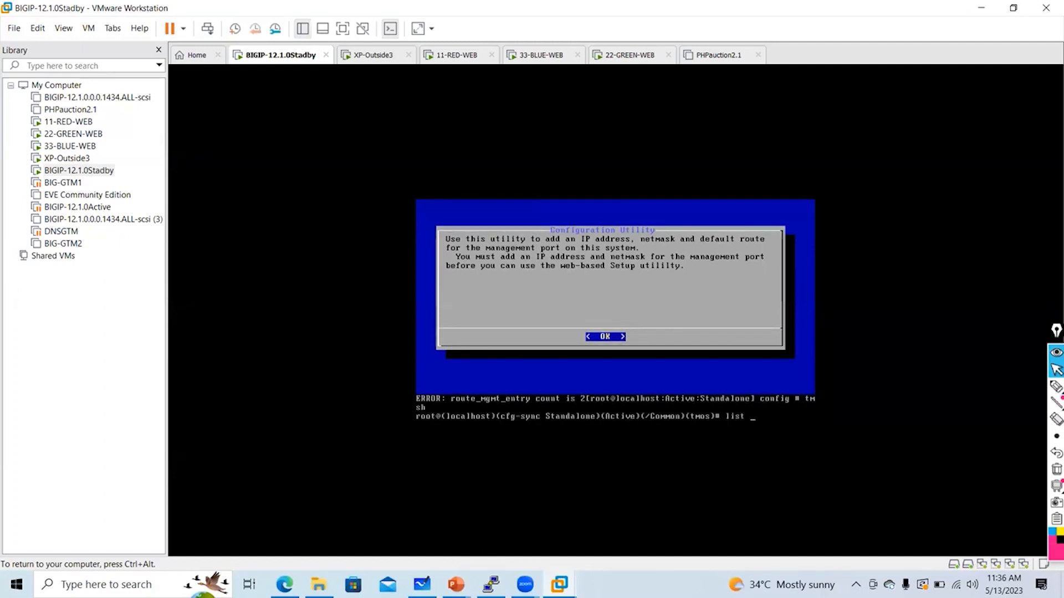
key(Tab)
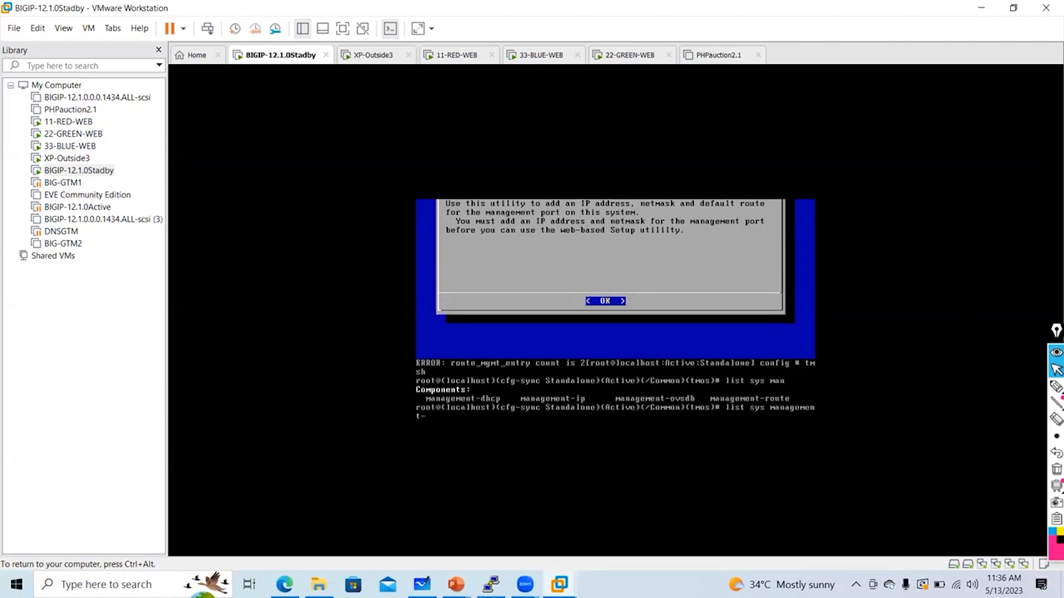
text(ip)
key(Return)
key(Return)
key(Return)
key(Return)
key(Return)
key(Return)
key(Return)
key(Return)
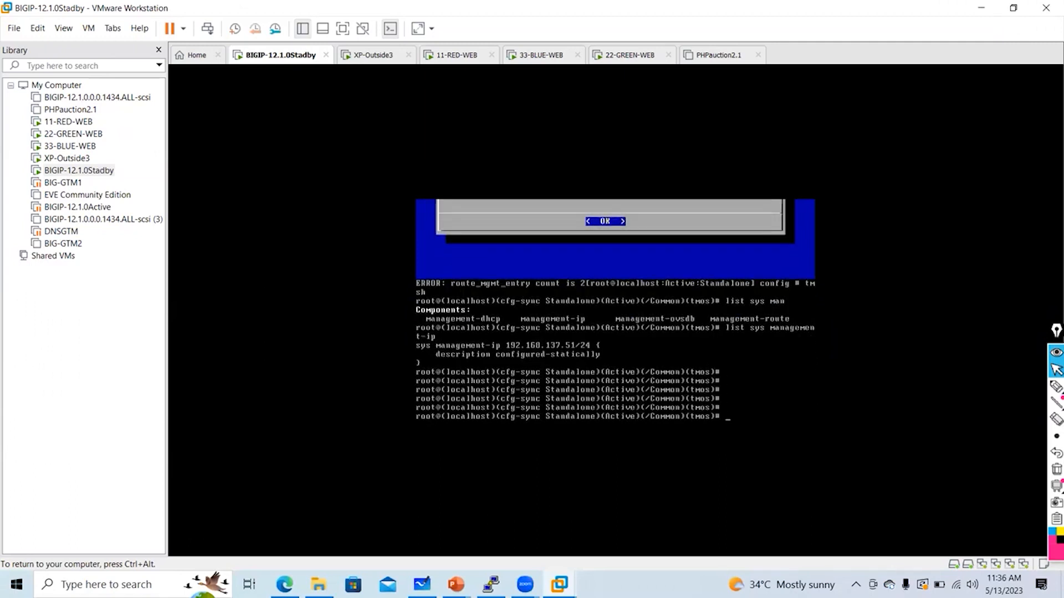
Delete all management IPs with delete sys management-ip all, then save sys config
text(delete)
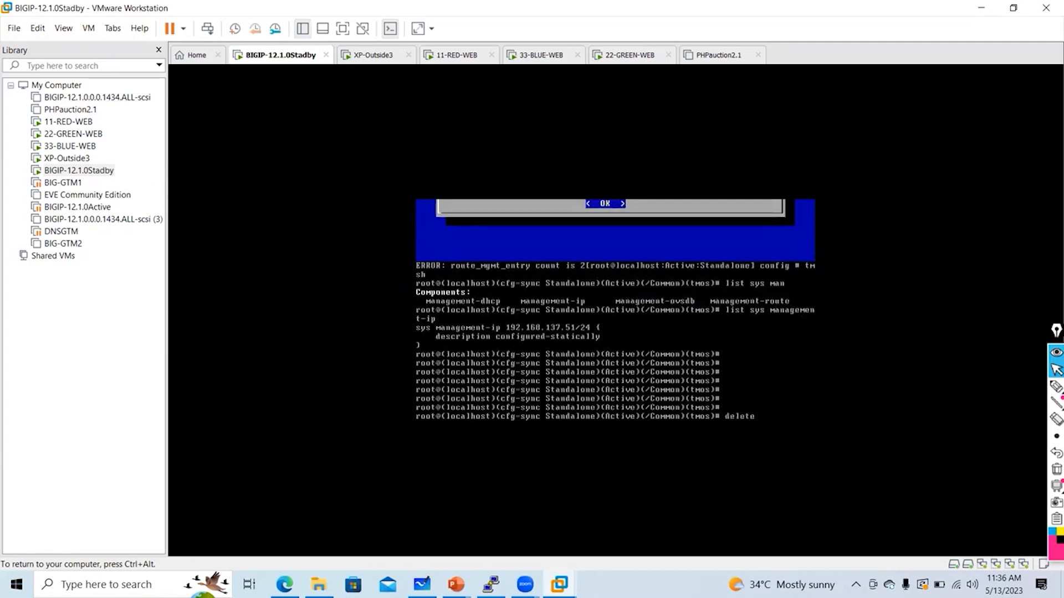
text( sys  ma)
key(Tab)
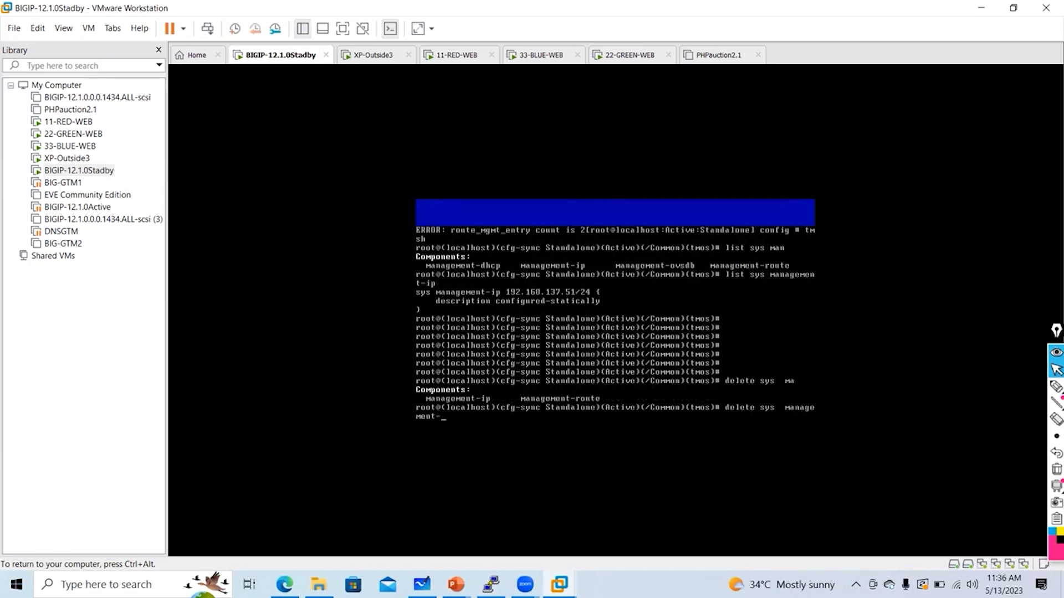
text(ip)
key(Return)
key(Up)
key(Tab)
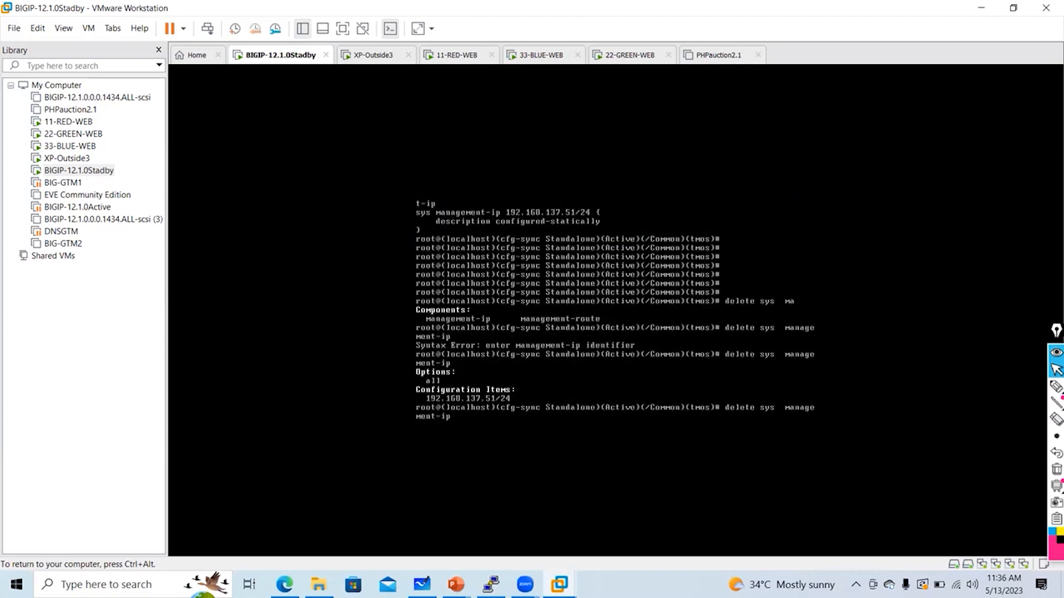
text(1)
text(ll)
key(Return)
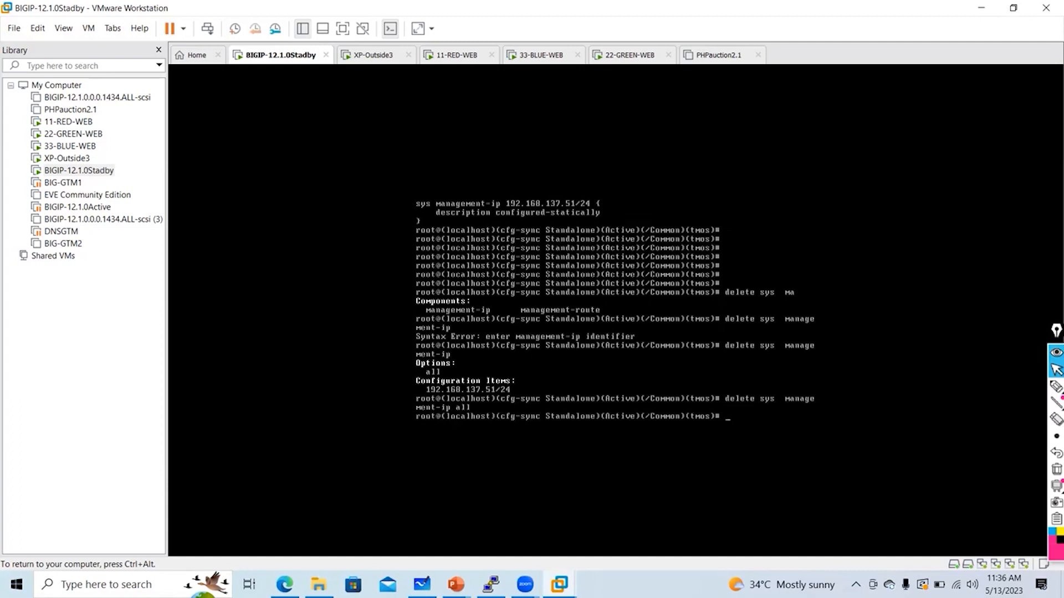
text(save sys config)
key(Return)
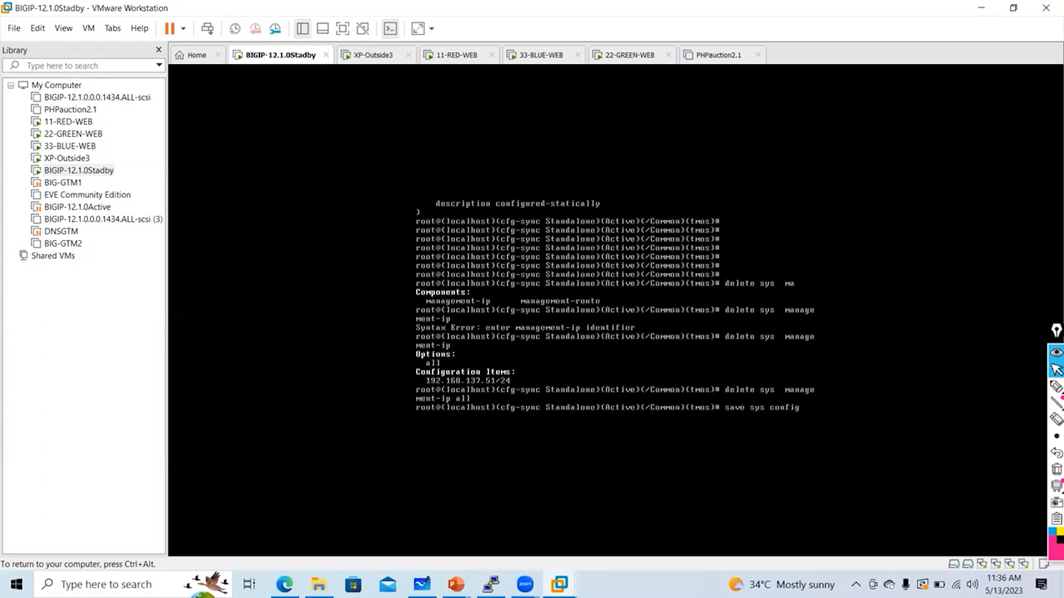
Mark the 192.168.137.51/24 entry with an on-screen annotation, then clear it
key(ctrl+alt)
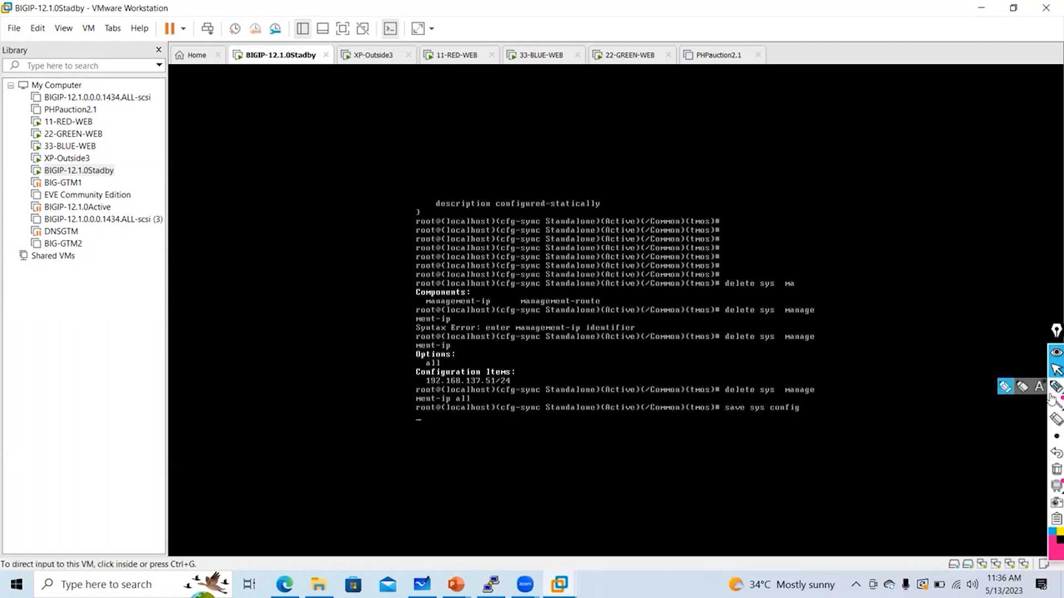
click(1055, 387)
drag(380, 333, 394, 345)
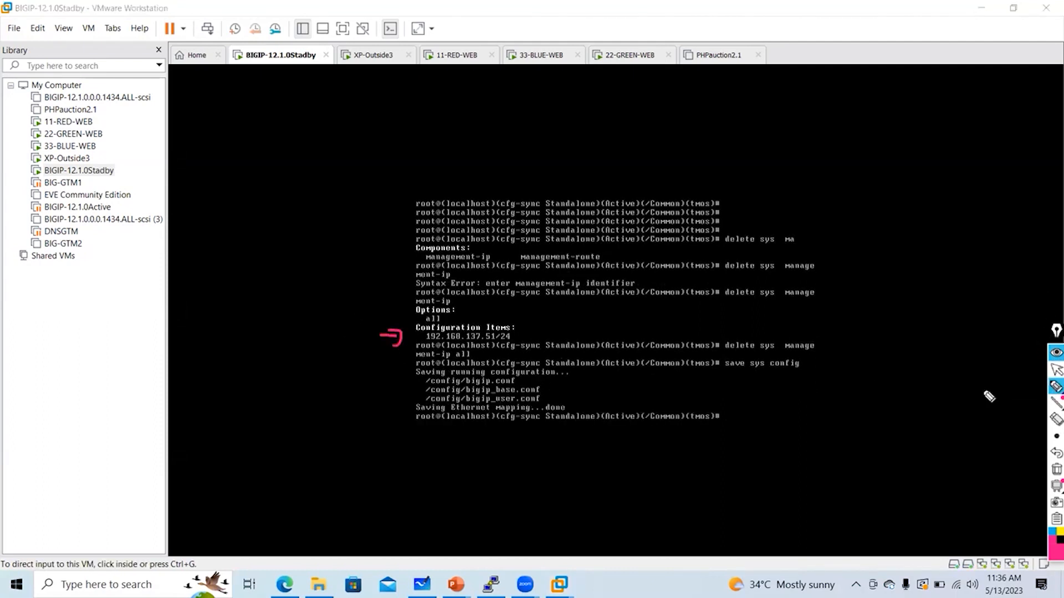
click(1055, 469)
click(1056, 370)
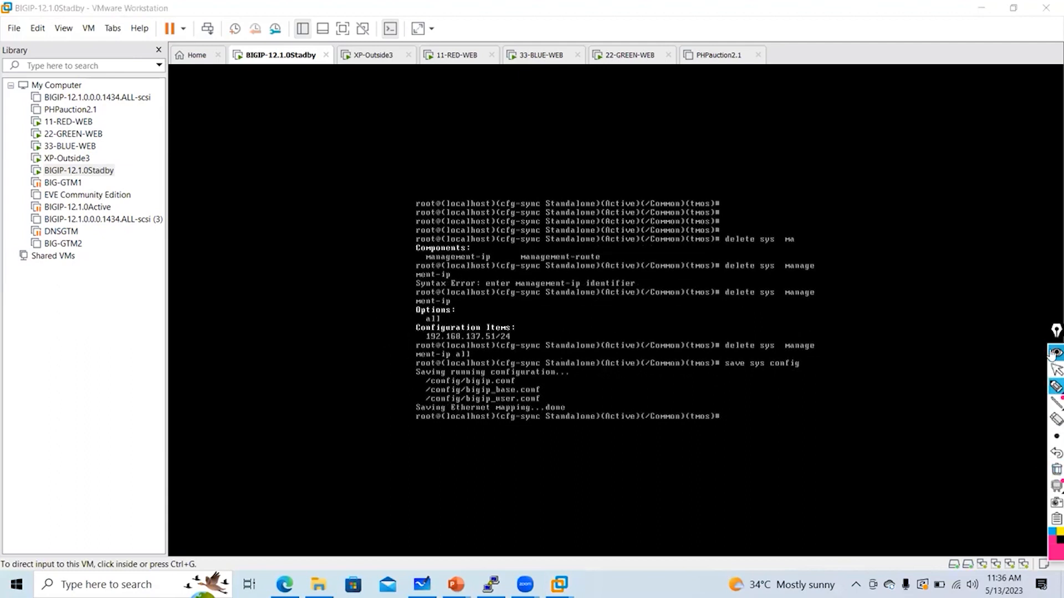
click(791, 392)
Switch to bash and launch the config setup utility, then return to the console prompt
text(bash)
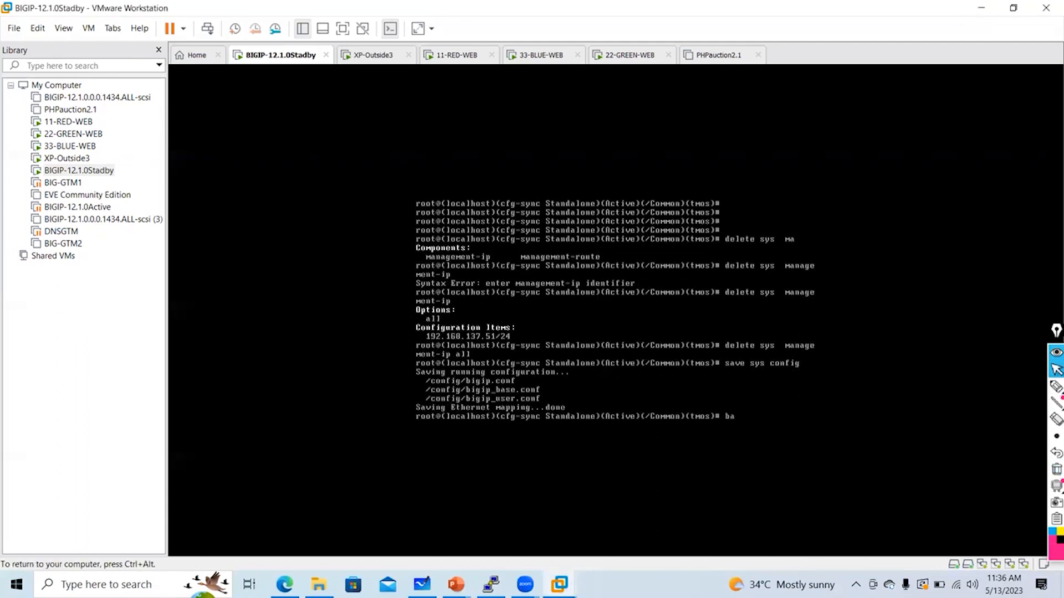
key(Return)
text(conf)
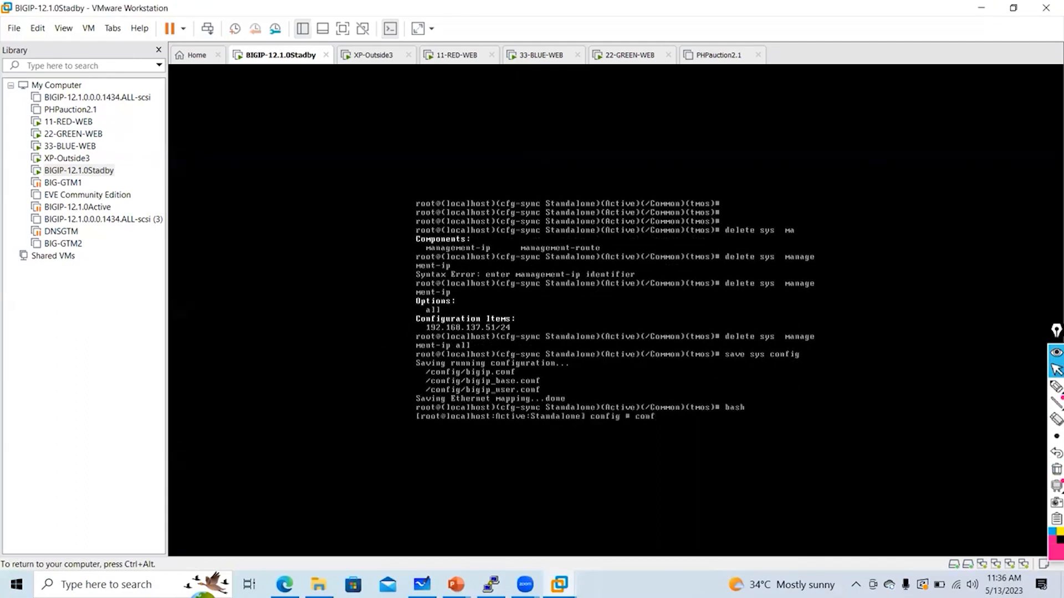
text(ig)
key(Return)
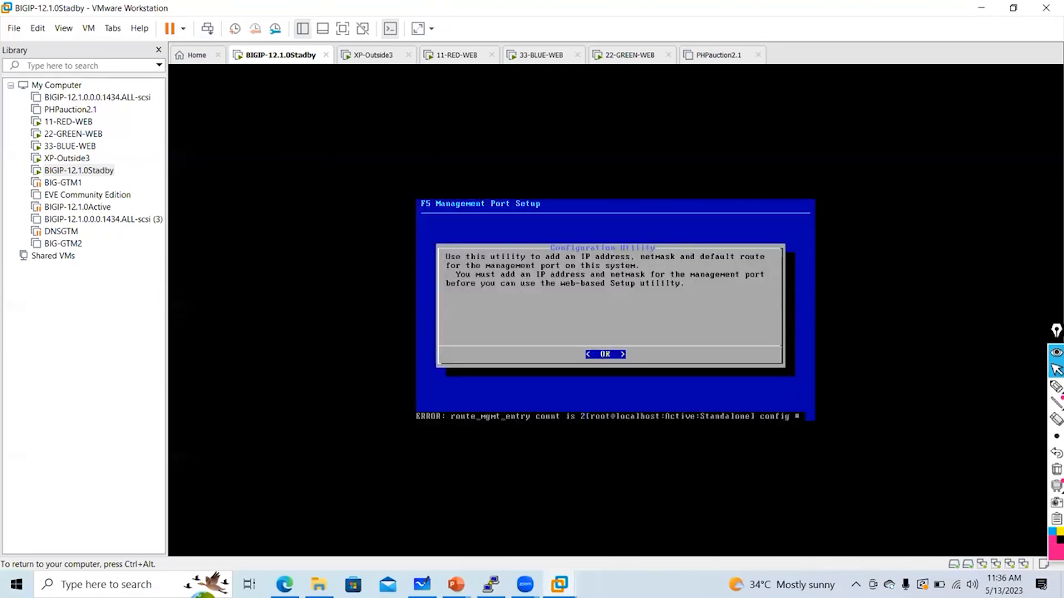
key(Return)
key(Return)
key(Return)
key(ctrl+alt)
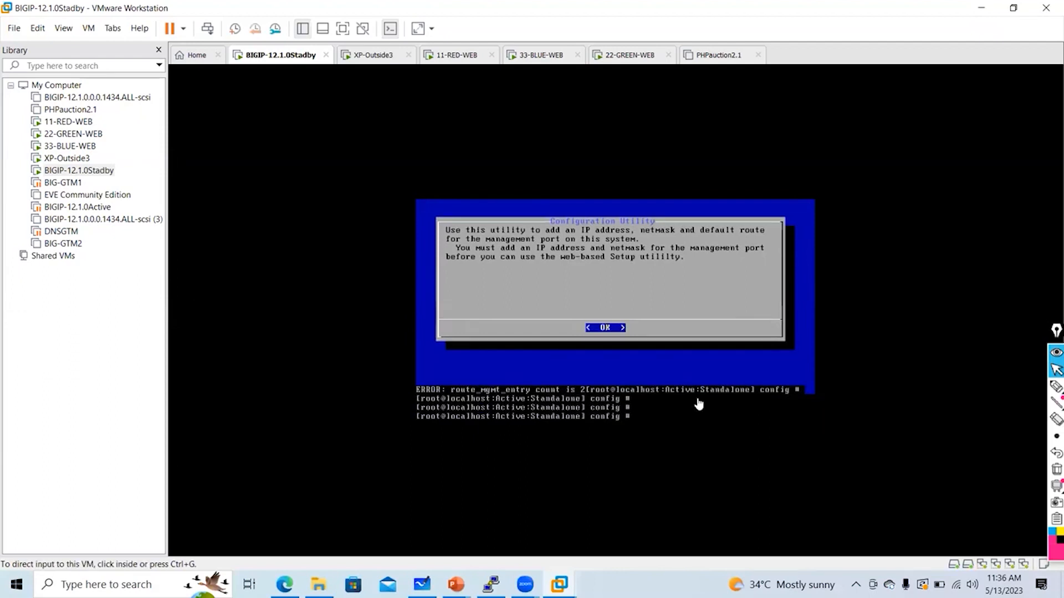
click(683, 435)
Enter tmsh and list the configured management routes
text(tmsh)
key(Return)
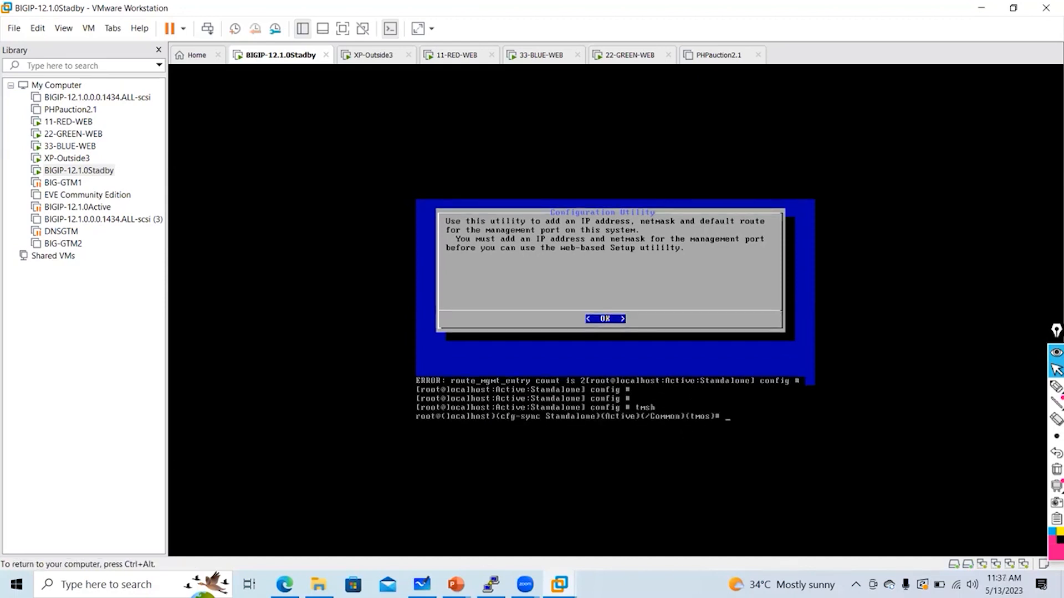
text(list sys m)
key(Tab)
text(route)
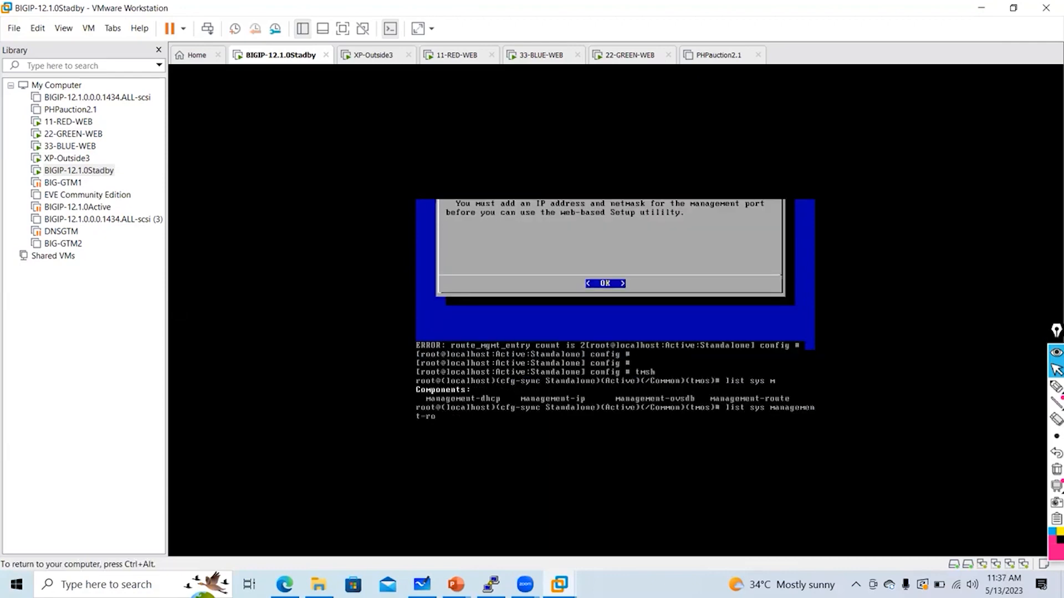
key(Return)
key(Return)
Delete all management routes with delete sys management-route all, then save sys config
text(delete )
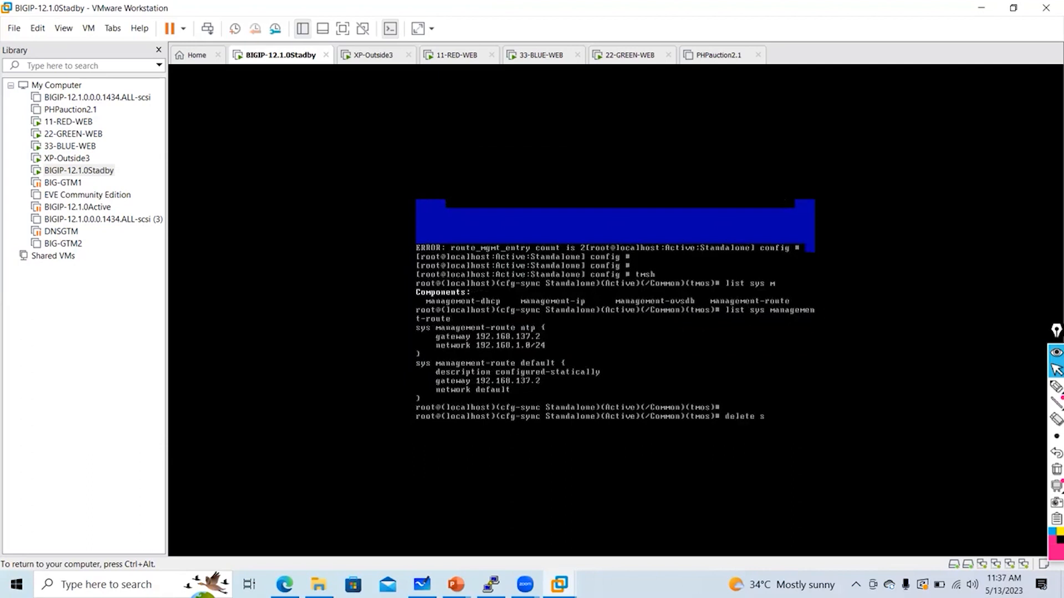
text(sys m an)
key(Tab)
key(BackSpace)
key(BackSpace)
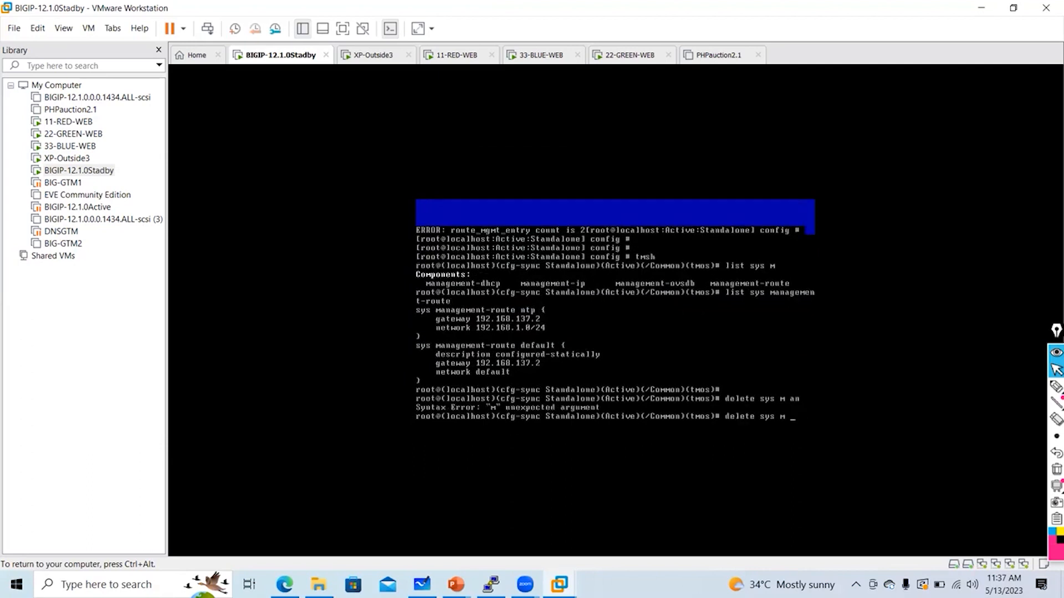
text(an)
key(Tab)
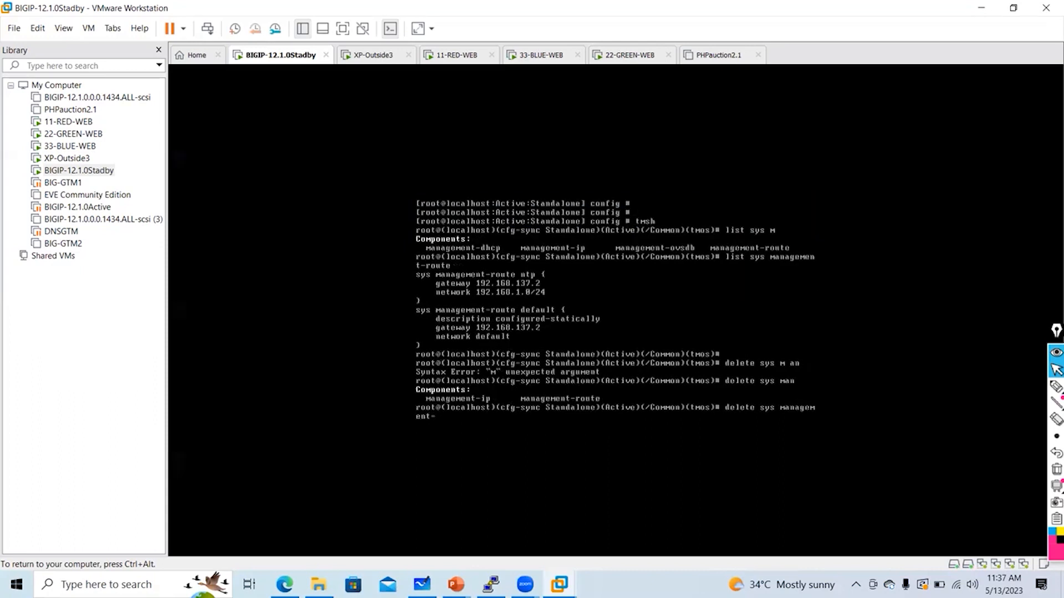
text(route)
key(Return)
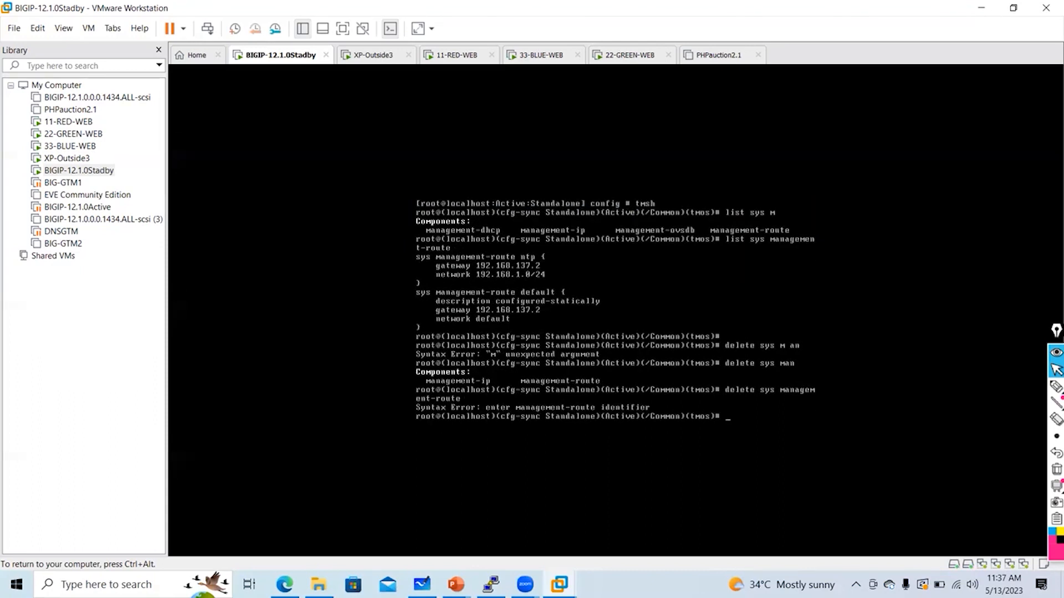
key(Up)
key(Tab)
key(Tab)
text(a)
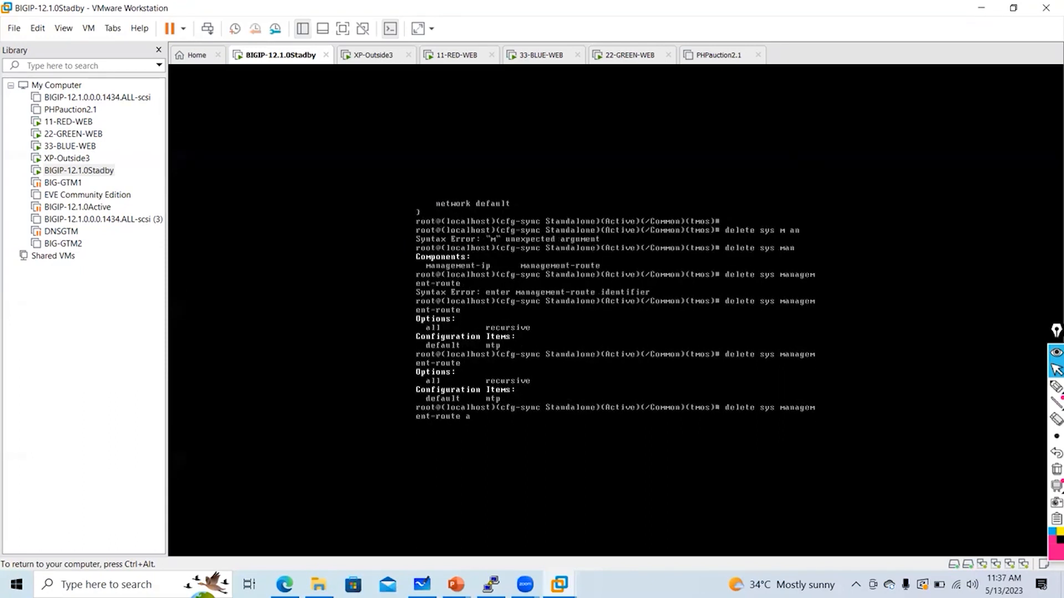
text(ll)
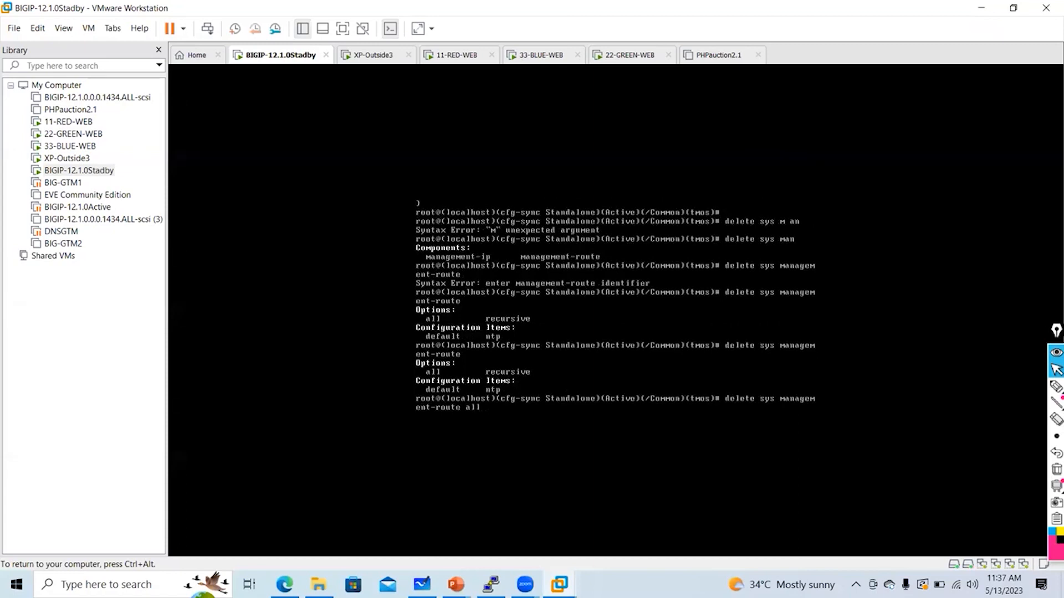
key(Return)
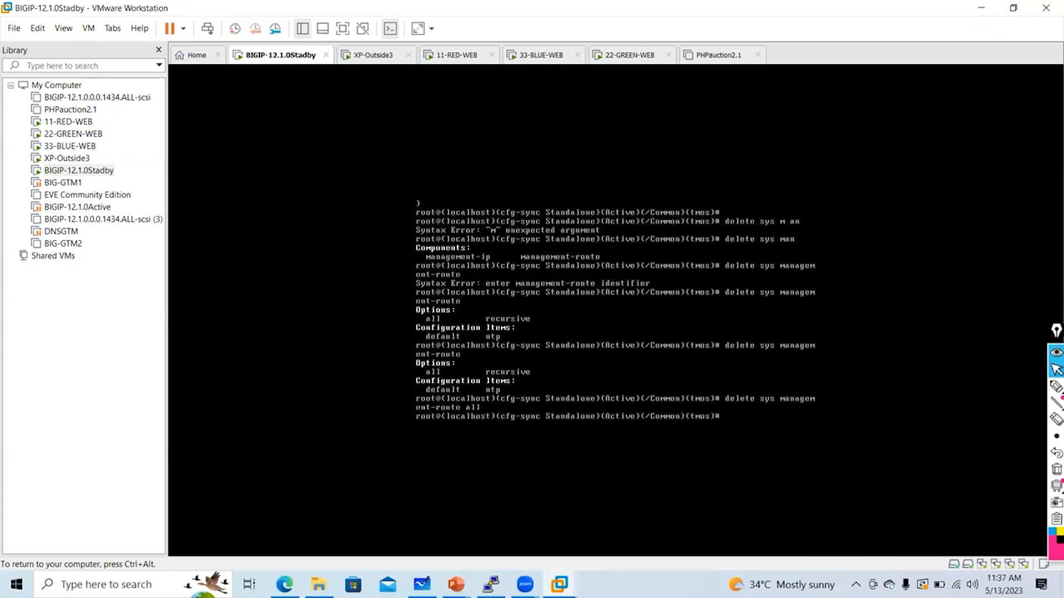
text(save sys config)
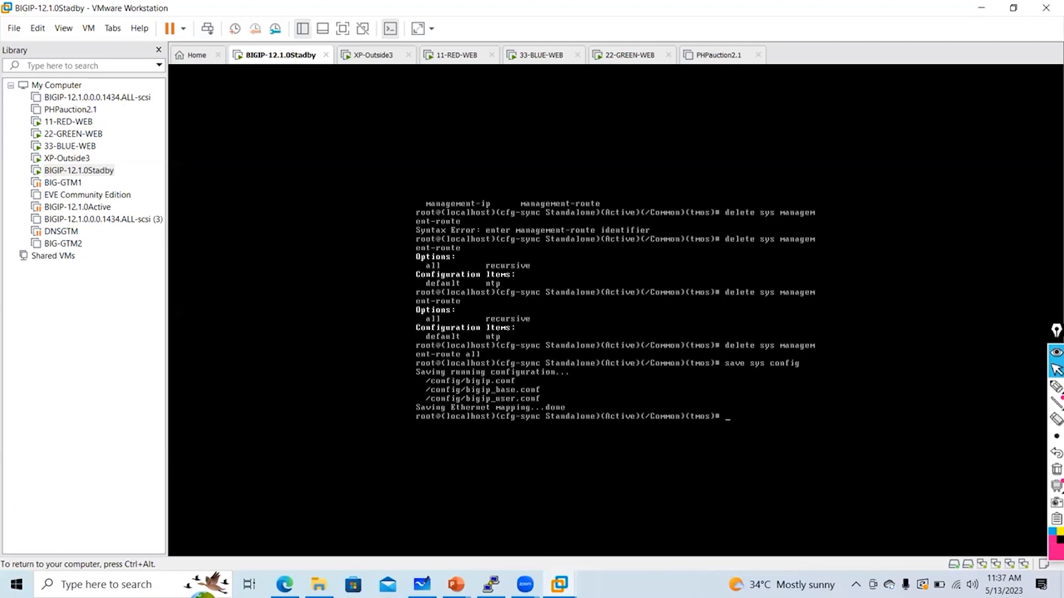
Switch to bash and run config, dismissing the Management Port Setup introduction
text(bash)
key(Return)
text(config # confi)
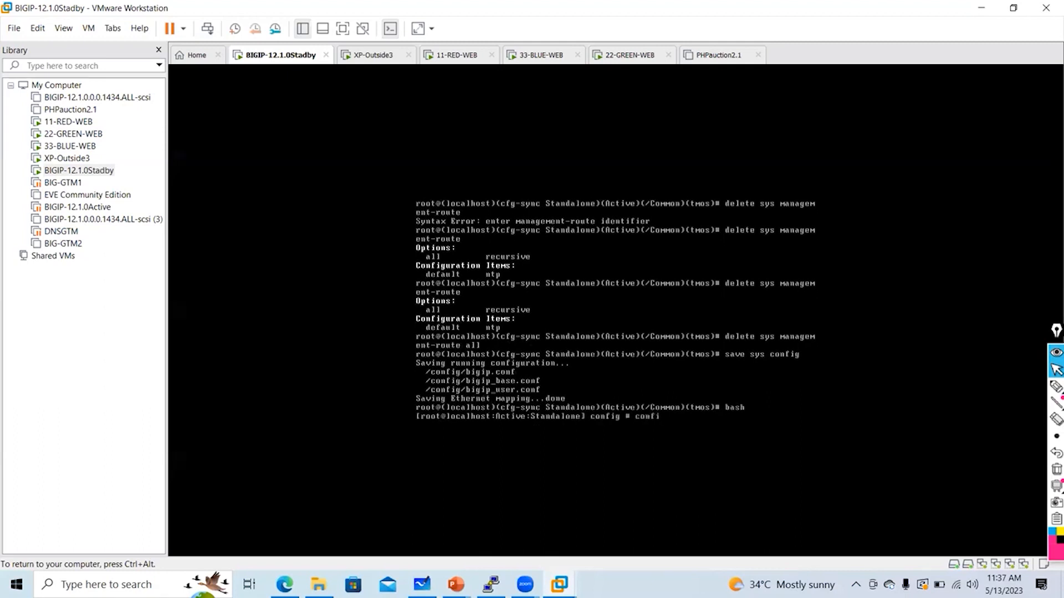
text(g)
key(Return)
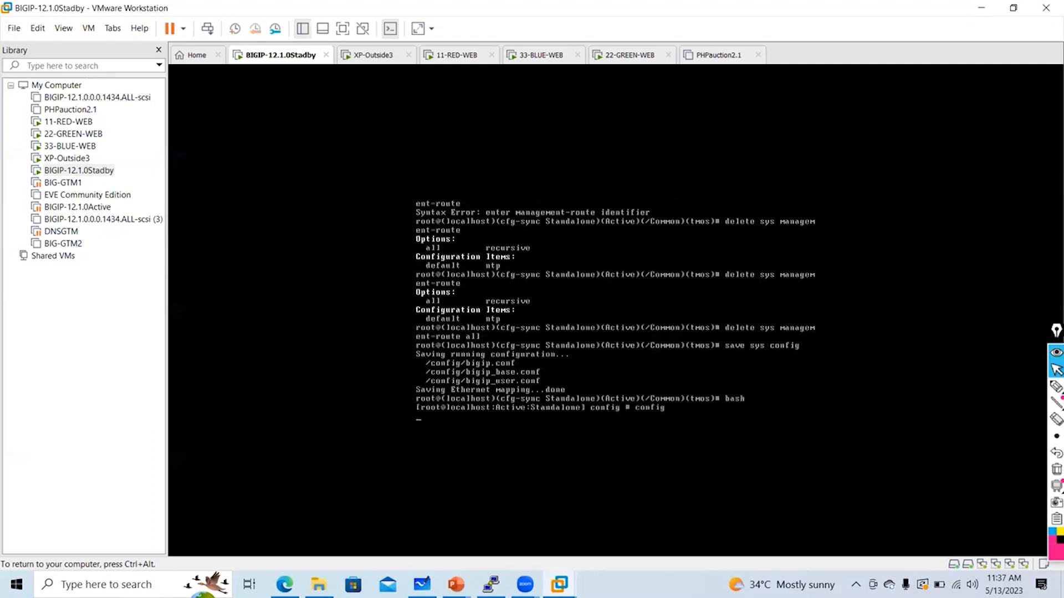
key(Return)
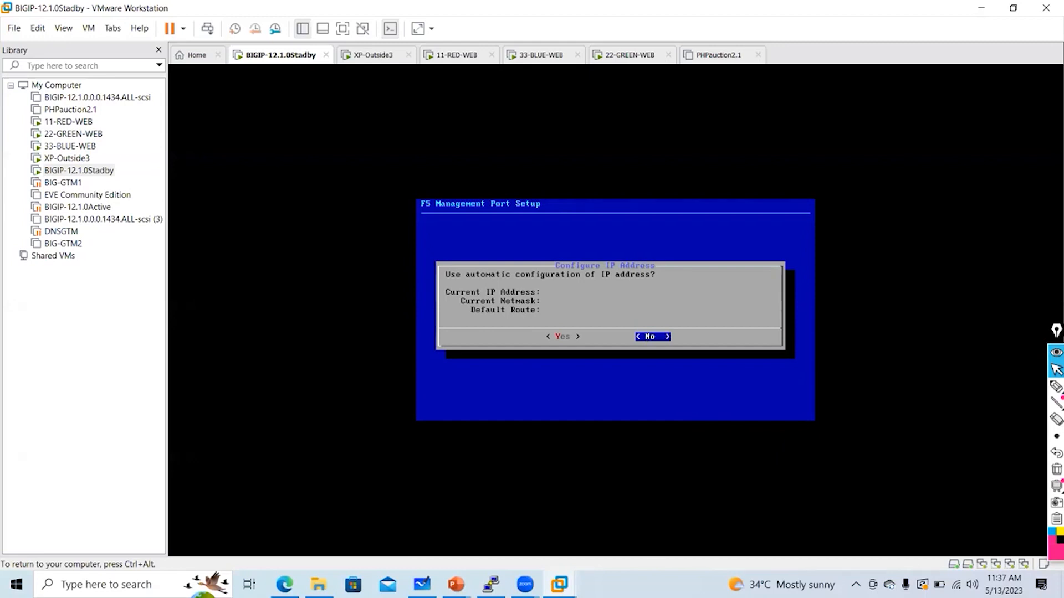
Decline automatic IP configuration and begin entering the management address, annotating the screen
key(Return)
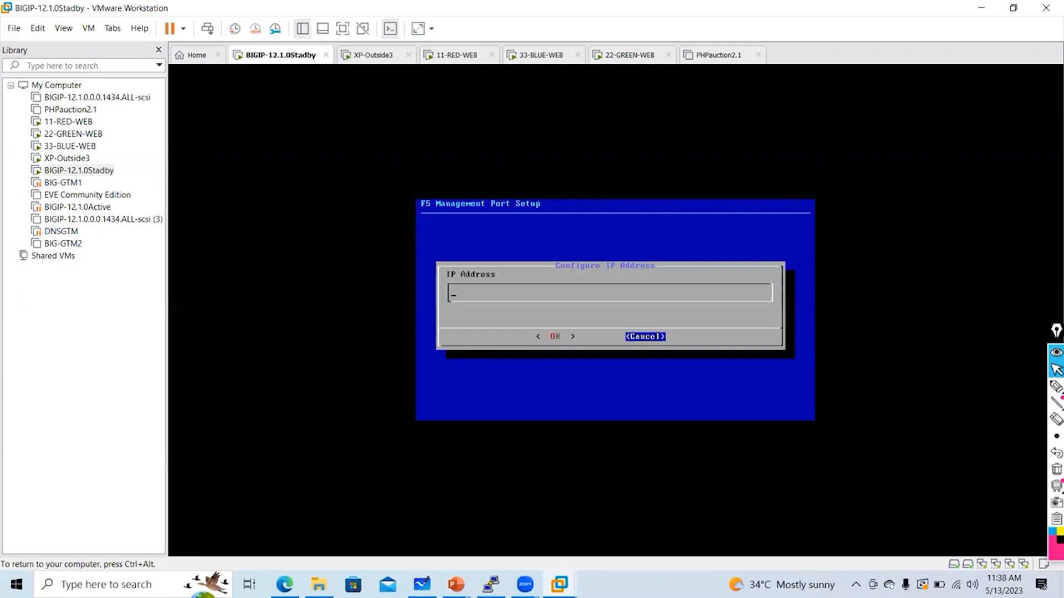
text(192.168.137.51)
key(ctrl+alt)
click(1052, 386)
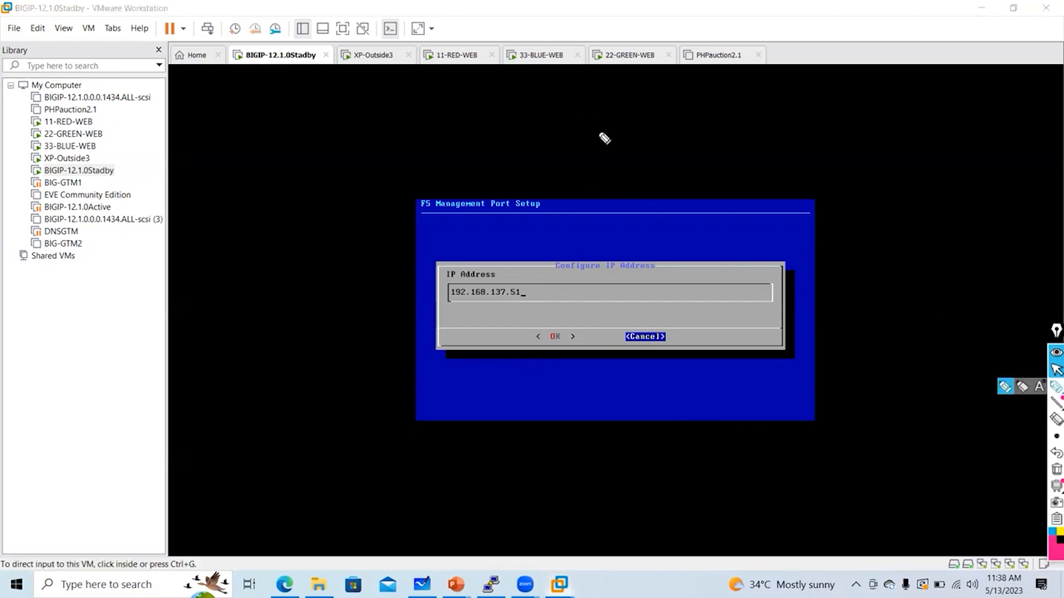
mouse_move(594, 131)
mouse_down()
mouse_move(596, 149)
mouse_move(618, 160)
mouse_move(648, 148)
mouse_move(647, 156)
mouse_up()
click(652, 147)
mouse_move(658, 133)
mouse_down()
mouse_move(658, 156)
mouse_move(685, 136)
mouse_move(708, 156)
mouse_move(744, 155)
mouse_move(773, 134)
mouse_move(790, 159)
mouse_up()
click(696, 149)
click(758, 149)
mouse_move(799, 131)
mouse_down()
mouse_move(808, 140)
mouse_move(822, 134)
mouse_up()
drag(819, 126, 819, 155)
mouse_move(478, 319)
mouse_down()
mouse_move(504, 314)
mouse_move(421, 275)
mouse_move(519, 320)
mouse_move(544, 302)
mouse_up()
click(1056, 369)
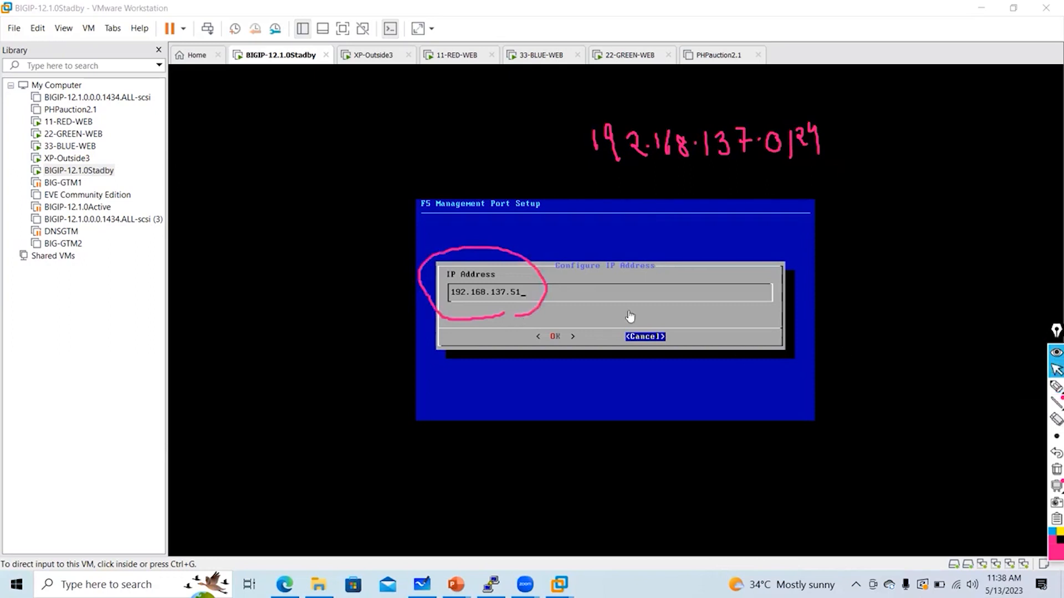
Accept 192.168.137.51 as the management IP address with OK
click(604, 283)
key(Tab)
key(Return)
key(Tab)
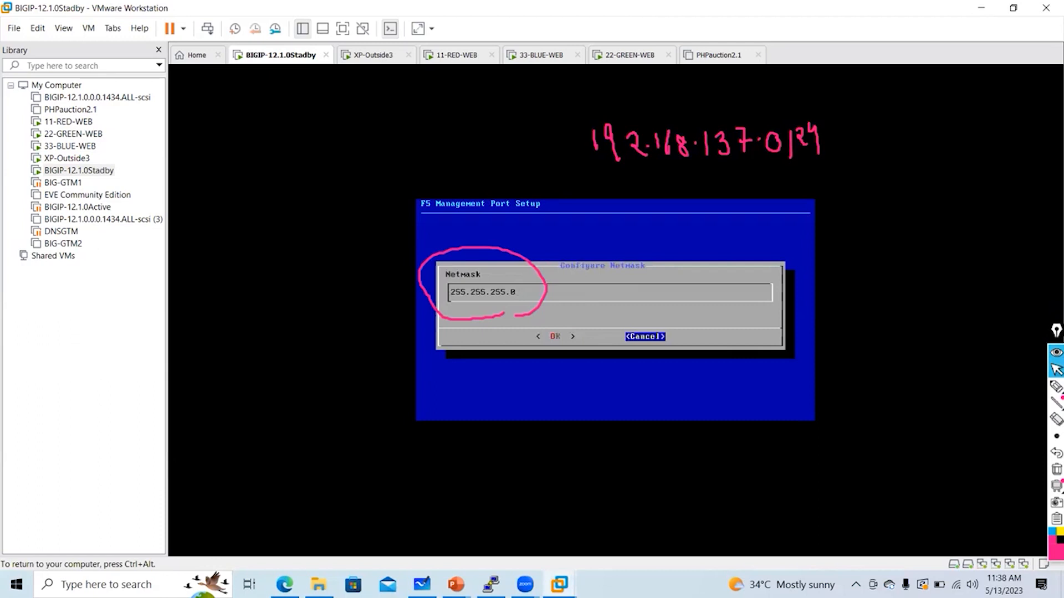
Accept netmask 255.255.255.0 and create the default route 192.168.137.254
key(ctrl+alt)
click(1057, 469)
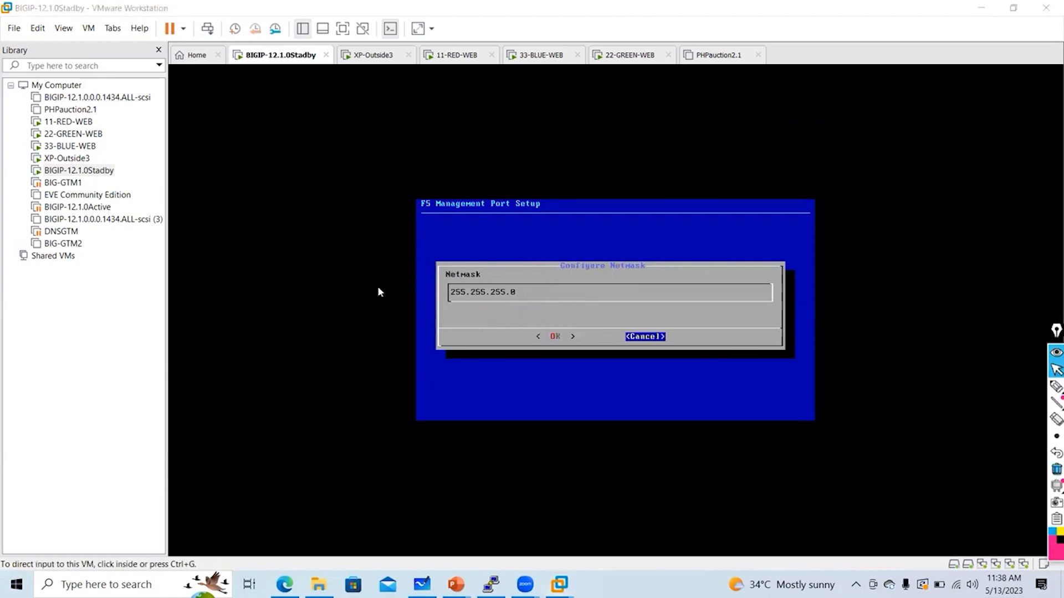
click(549, 293)
key(Tab)
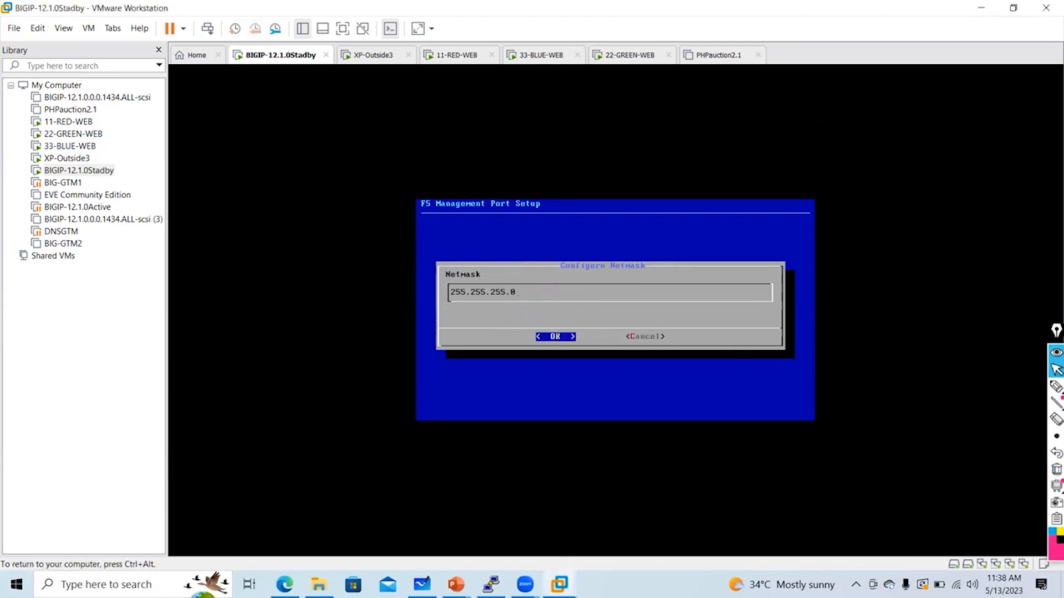
key(Return)
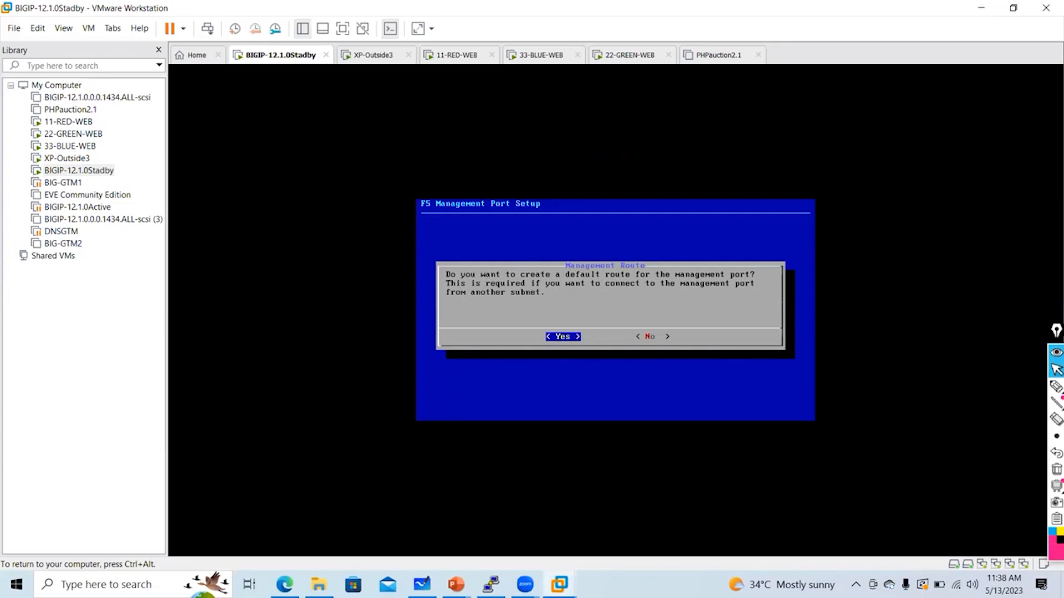
key(Return)
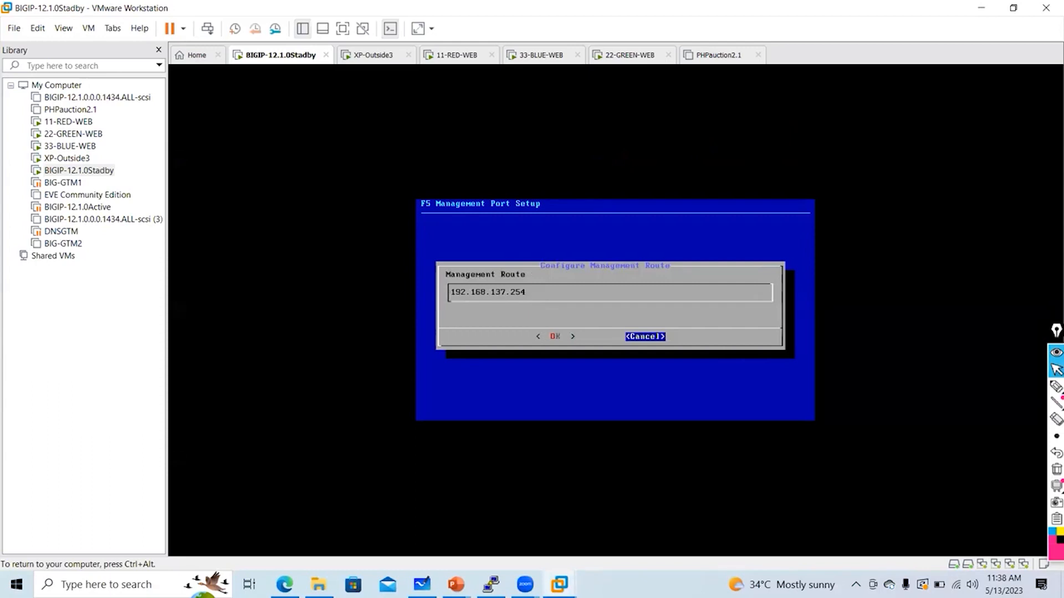
key(Left)
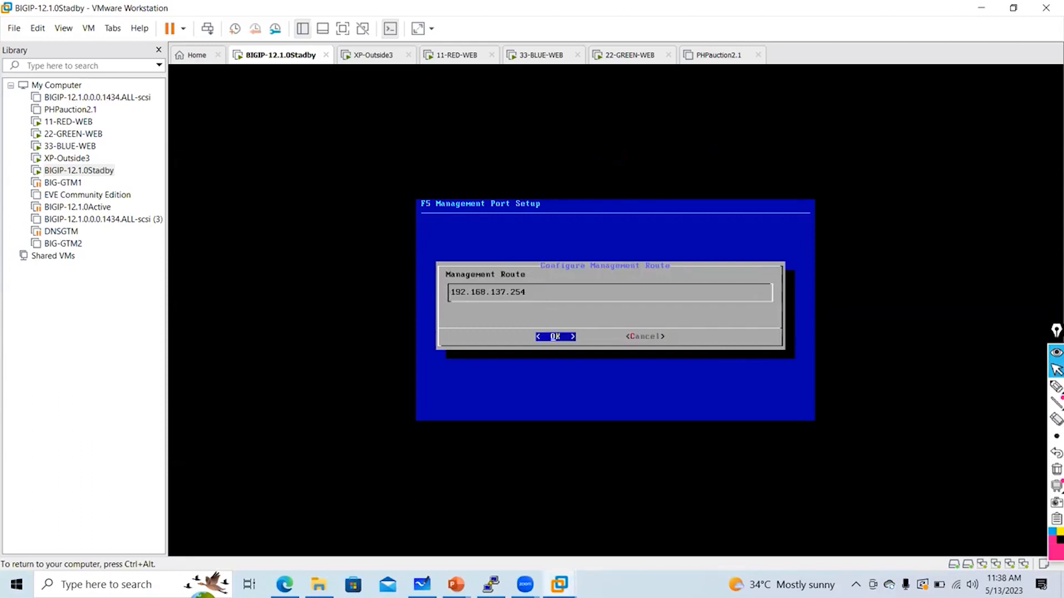
key(Return)
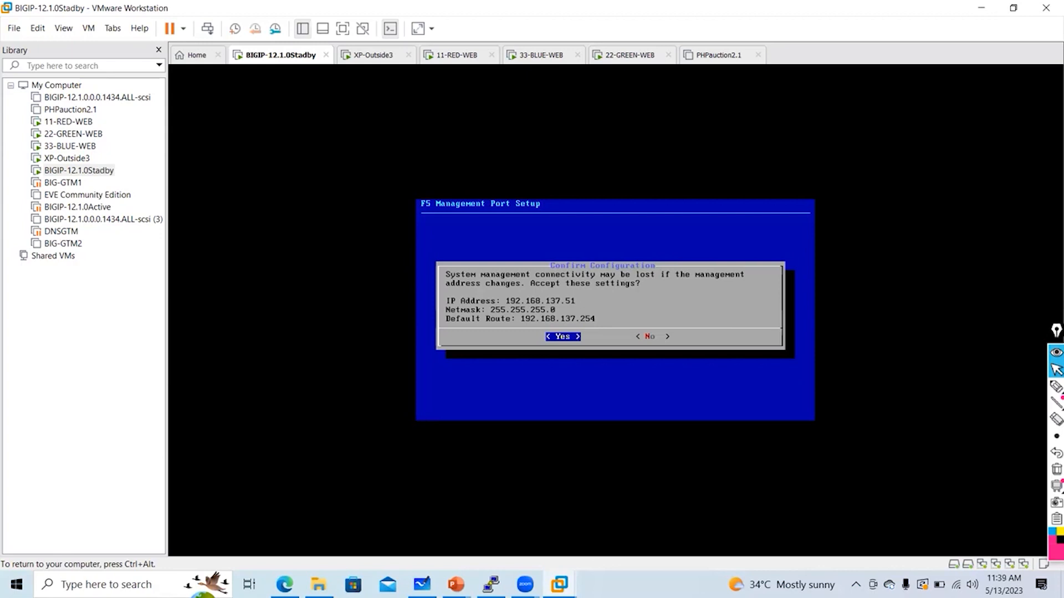
Handwrite 'Config' and the new management IP 192.168.137.51 beside the console
click(1056, 386)
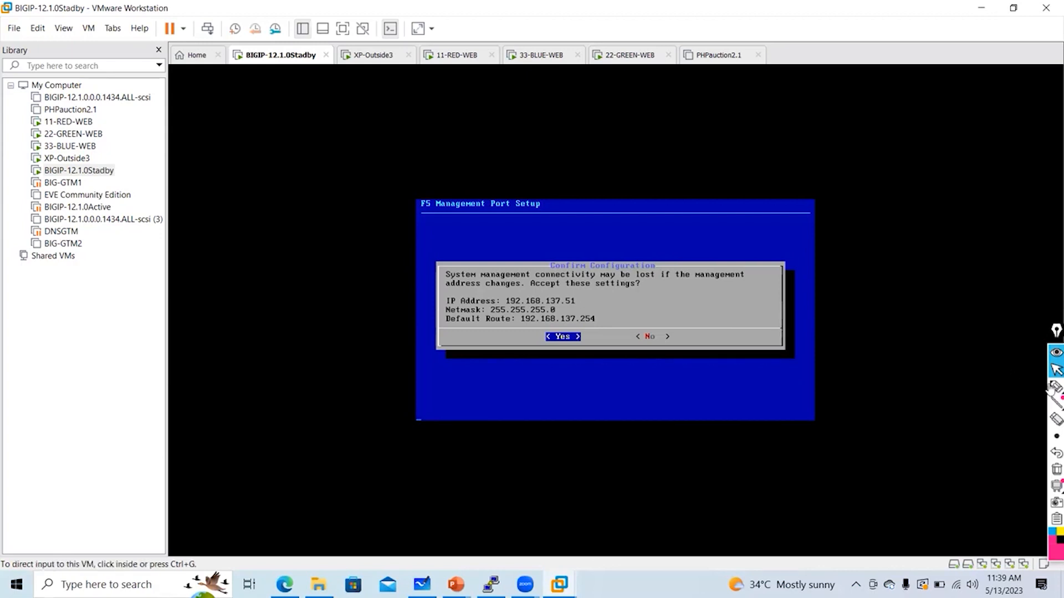
mouse_move(754, 111)
mouse_down()
mouse_move(753, 131)
mouse_move(768, 114)
mouse_move(819, 138)
mouse_move(859, 136)
mouse_move(856, 163)
mouse_move(864, 147)
mouse_up()
mouse_move(856, 206)
mouse_down()
mouse_move(863, 195)
mouse_move(858, 260)
mouse_move(897, 248)
mouse_up()
mouse_move(900, 242)
mouse_down()
mouse_move(902, 260)
mouse_move(931, 265)
mouse_up()
mouse_move(942, 243)
mouse_down()
mouse_move(952, 261)
mouse_move(974, 261)
mouse_up()
mouse_move(985, 240)
mouse_down()
mouse_move(983, 258)
mouse_move(1002, 254)
mouse_up()
mouse_move(1008, 238)
mouse_down()
mouse_move(1008, 255)
mouse_move(1018, 252)
mouse_up()
mouse_move(1016, 233)
mouse_down()
mouse_move(1022, 254)
mouse_move(1033, 252)
mouse_up()
drag(1039, 238, 1037, 255)
drag(1040, 235, 1047, 254)
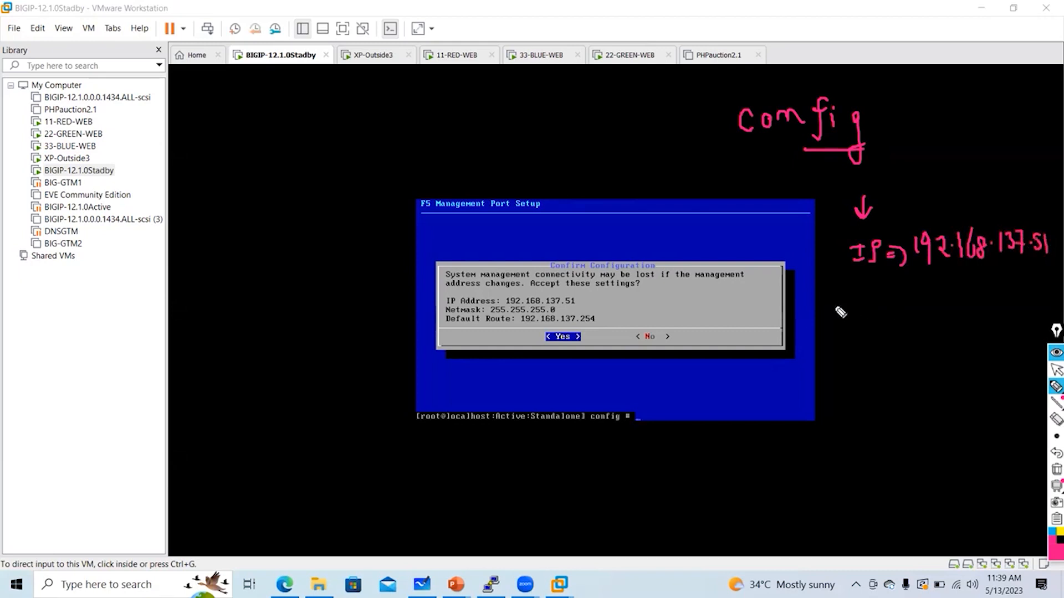
Annotate the /24 netmask and default route, then open a new Edge tab
mouse_move(834, 321)
mouse_down()
mouse_move(835, 292)
mouse_move(852, 299)
mouse_move(845, 311)
mouse_move(893, 302)
mouse_move(945, 321)
mouse_move(956, 314)
mouse_up()
drag(954, 302, 956, 332)
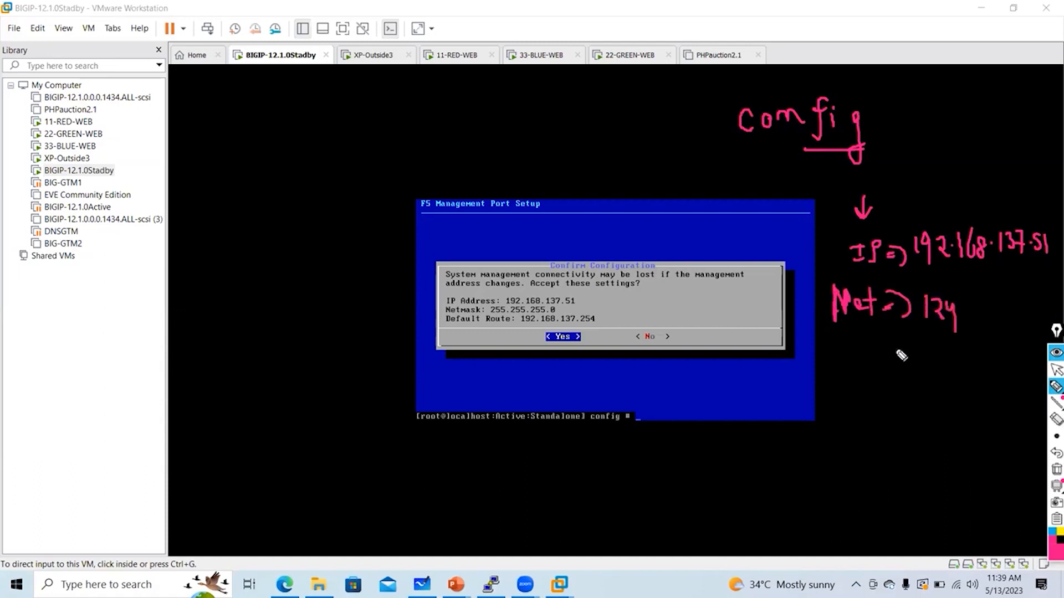
drag(528, 327, 552, 326)
click(1056, 370)
click(285, 584)
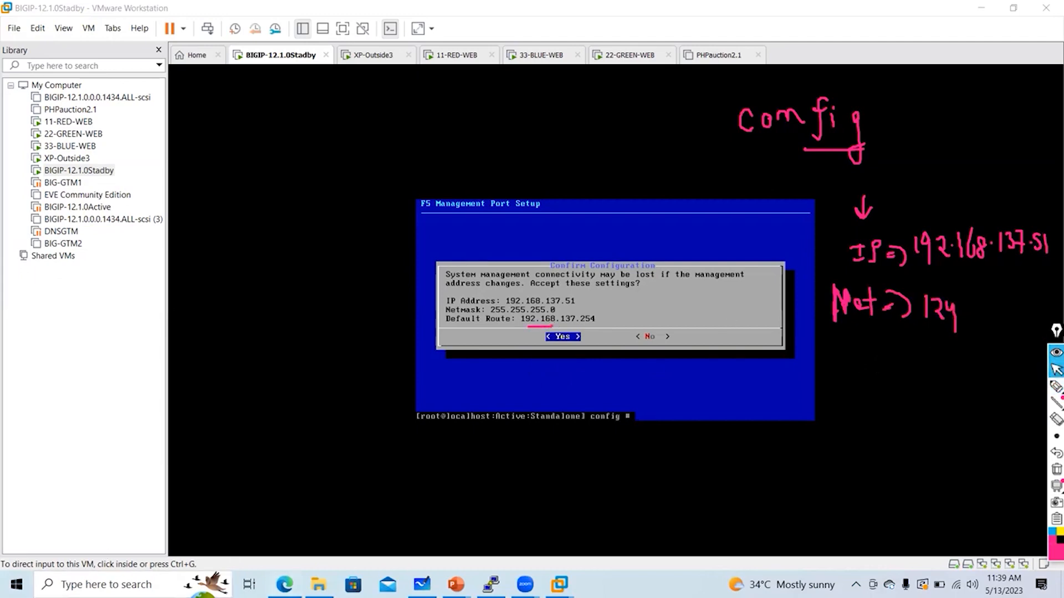
click(930, 12)
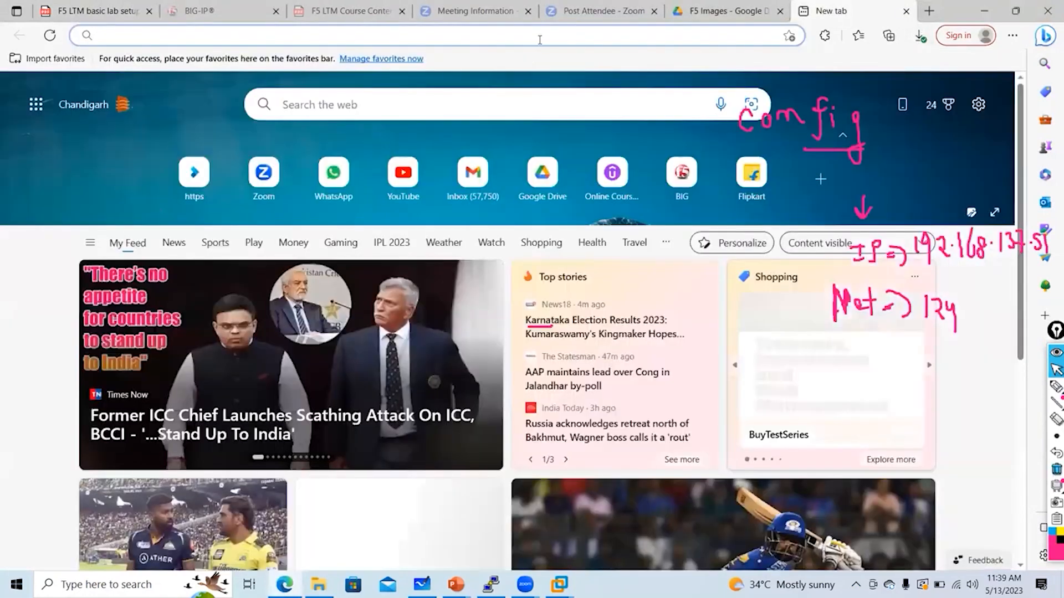
click(539, 35)
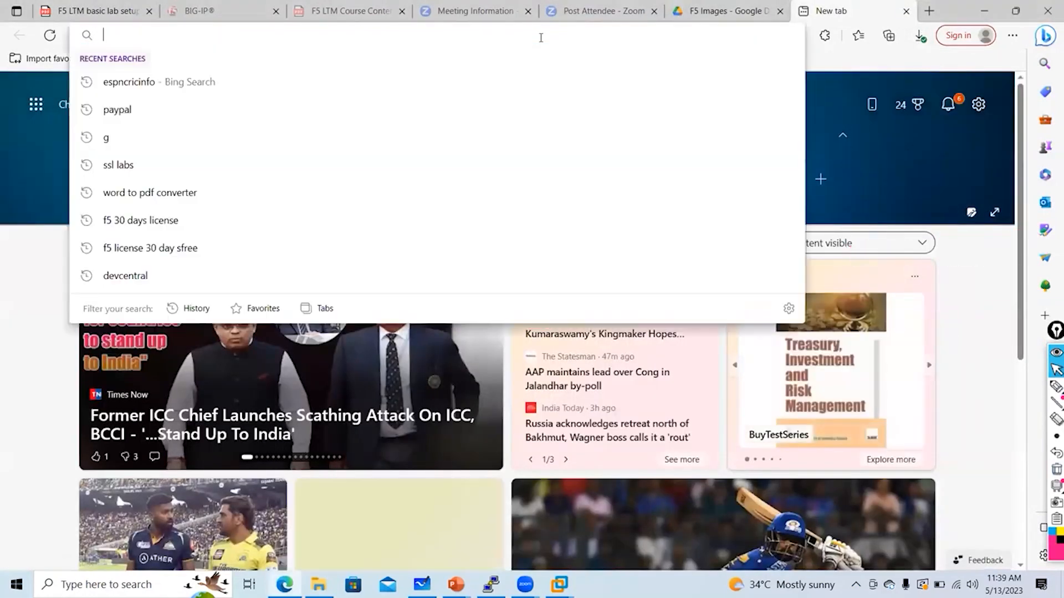
text(https://192.168.137.51)
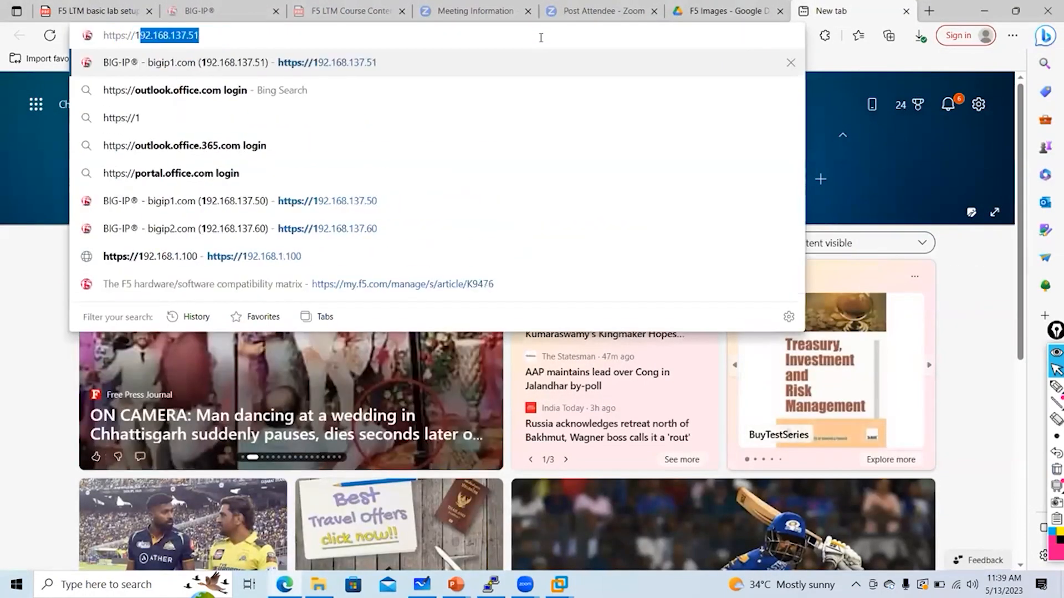
key(Right)
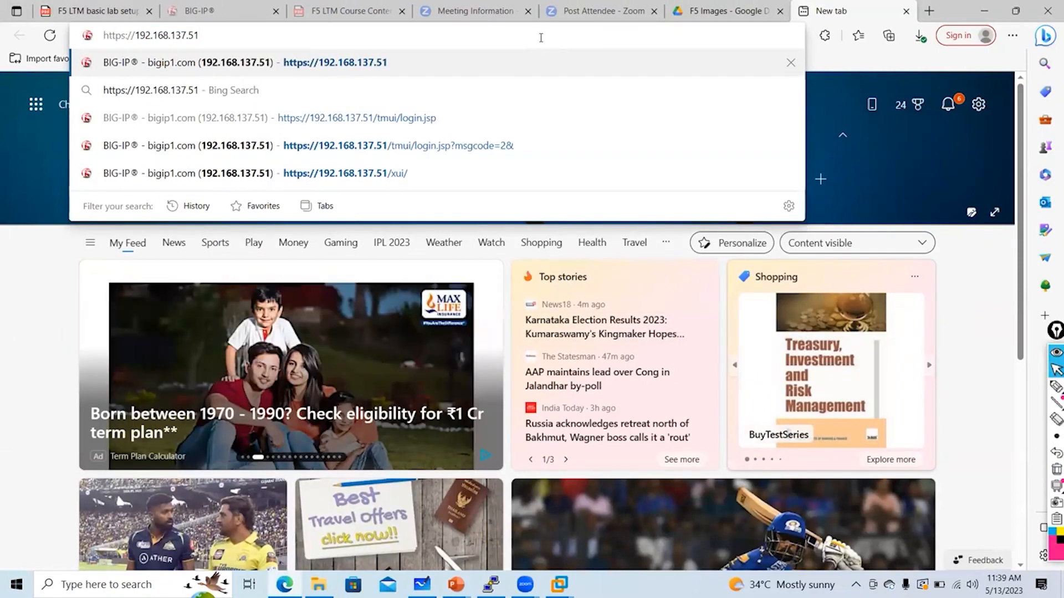
key(Return)
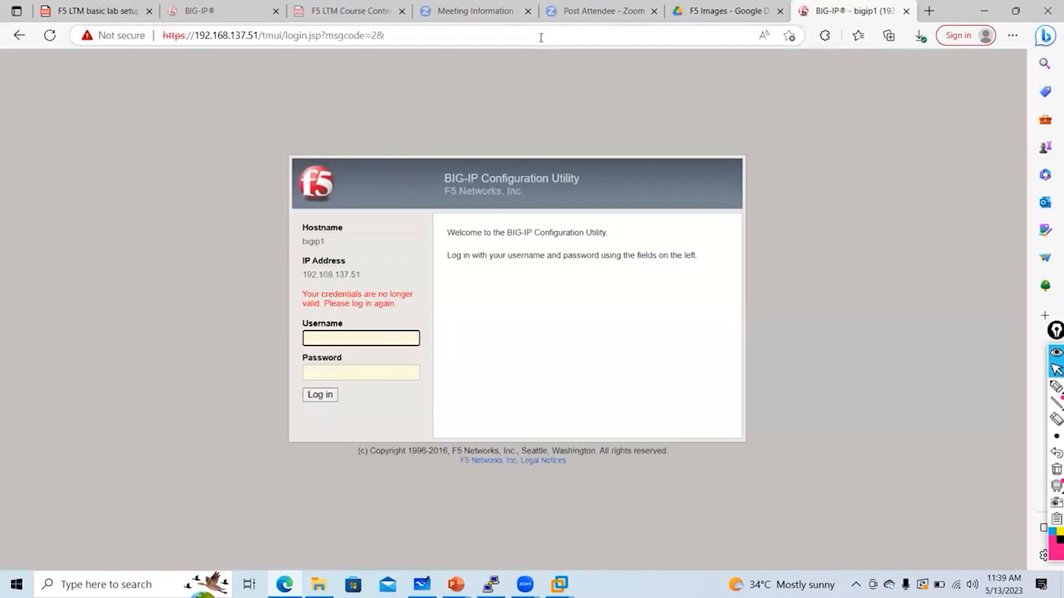
text(admin)
key(Tab)
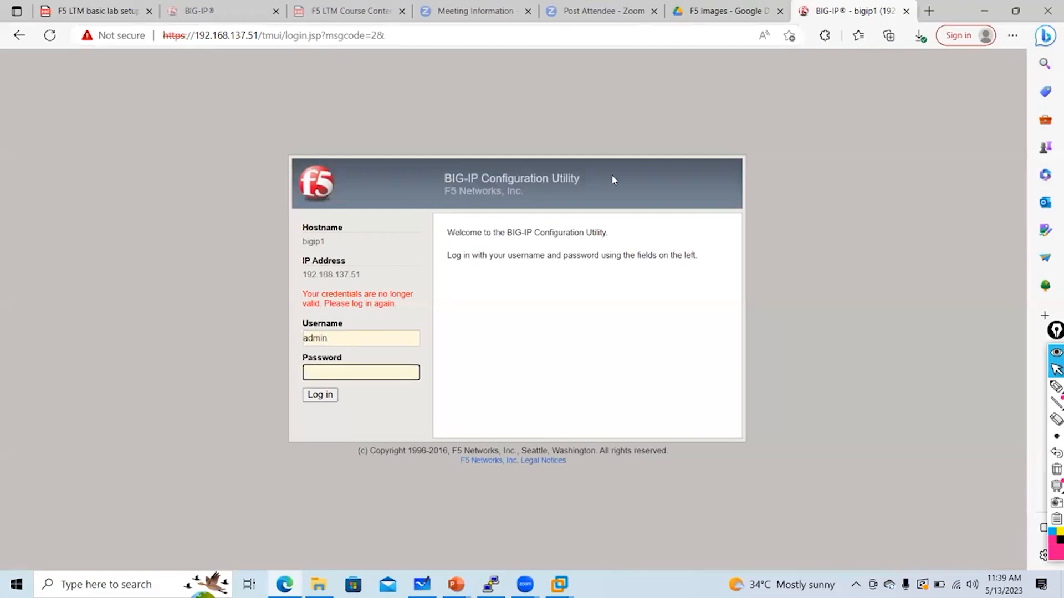
Annotate the default login credentials beside the panel, then submit the password to sign in
click(1056, 387)
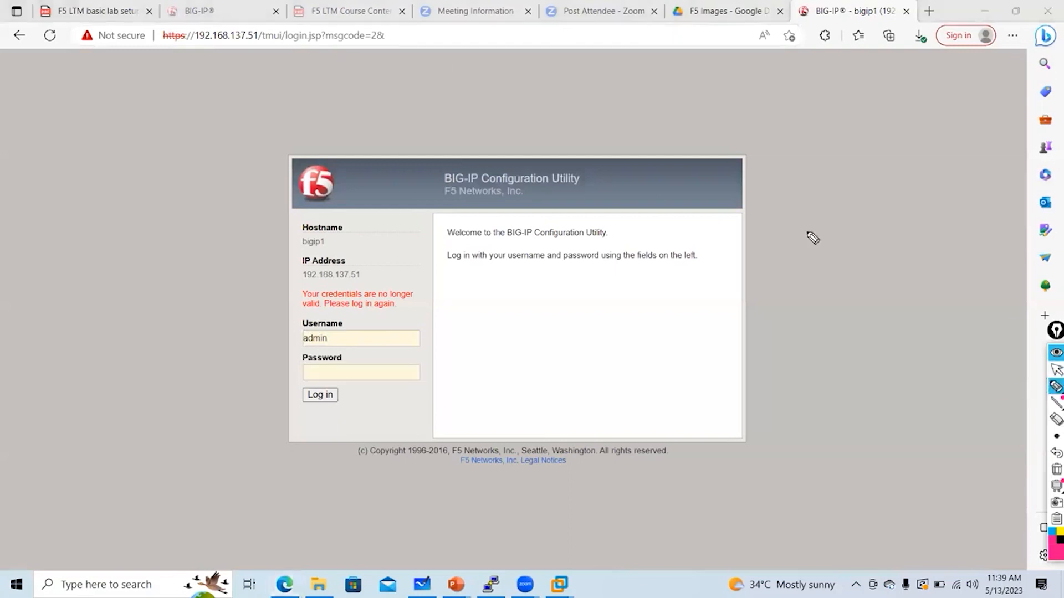
drag(767, 237, 767, 271)
drag(754, 255, 783, 256)
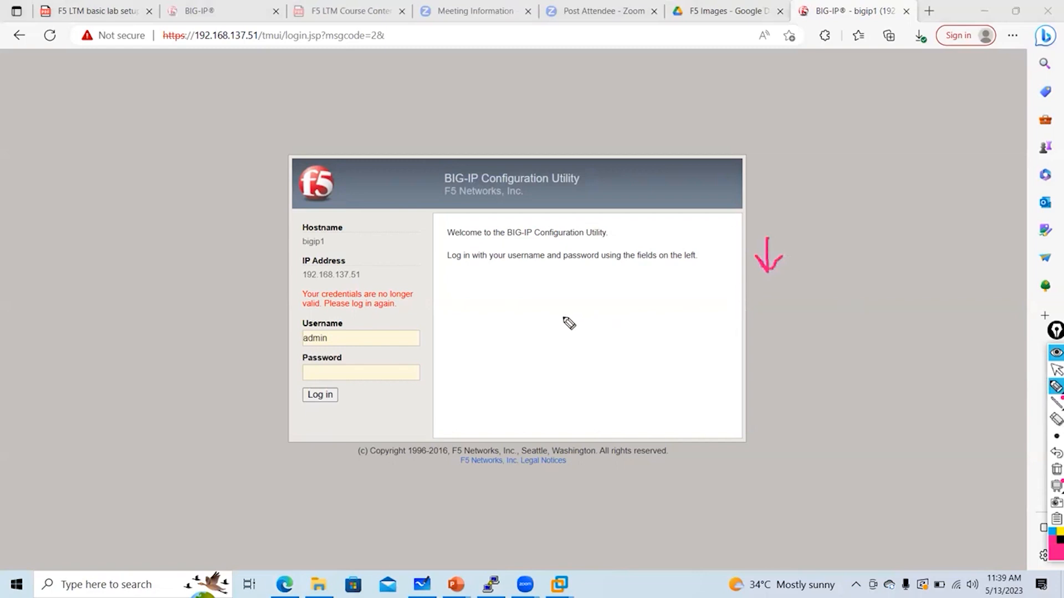
mouse_move(527, 334)
mouse_down()
mouse_move(565, 335)
mouse_move(628, 311)
mouse_up()
mouse_move(533, 387)
mouse_down()
mouse_move(549, 394)
mouse_move(609, 369)
mouse_move(562, 378)
mouse_up()
click(584, 354)
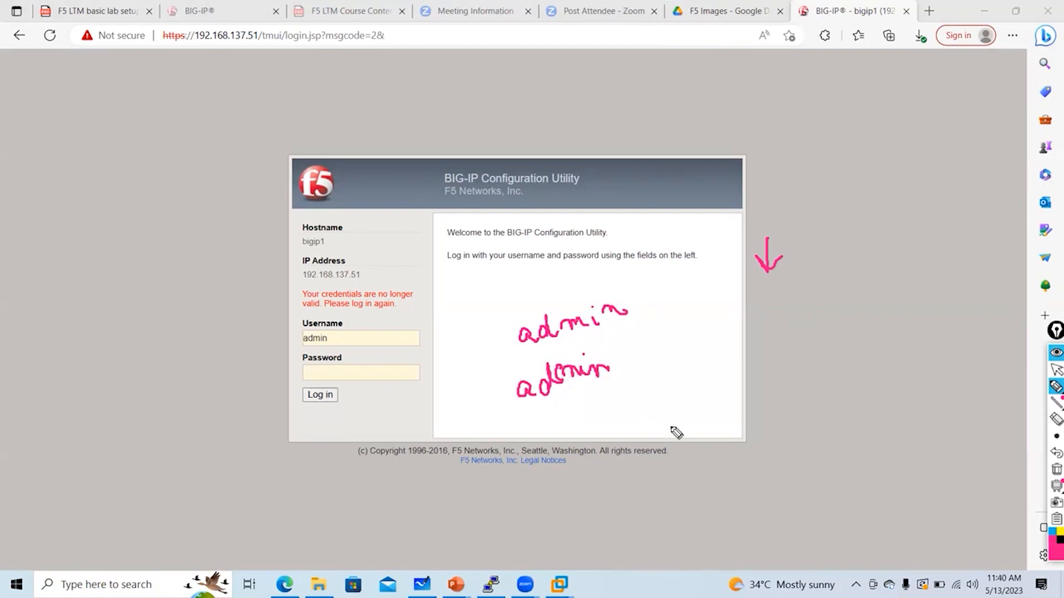
click(1056, 470)
click(1056, 370)
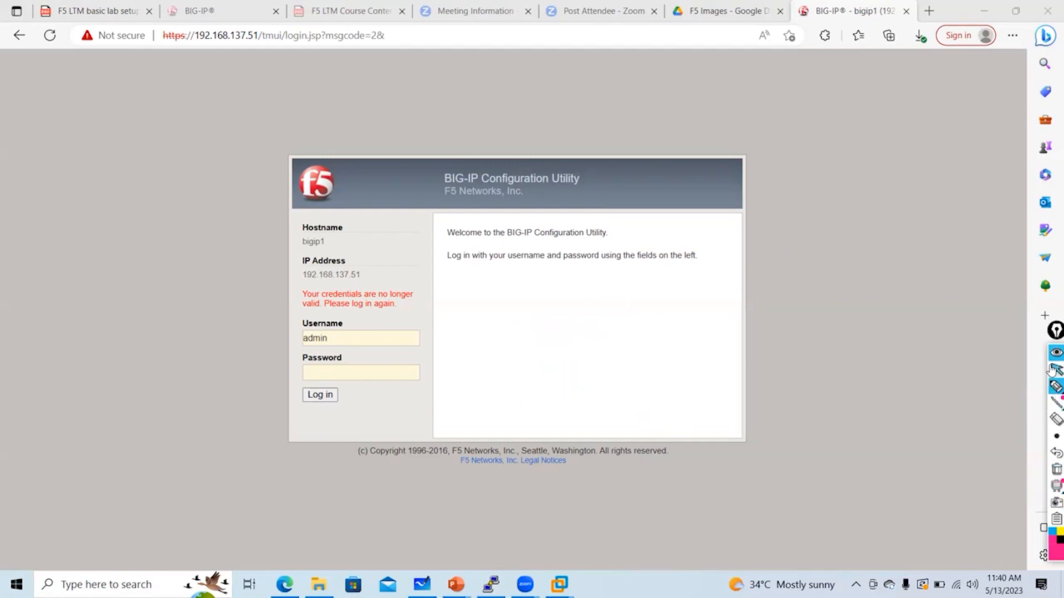
click(349, 372)
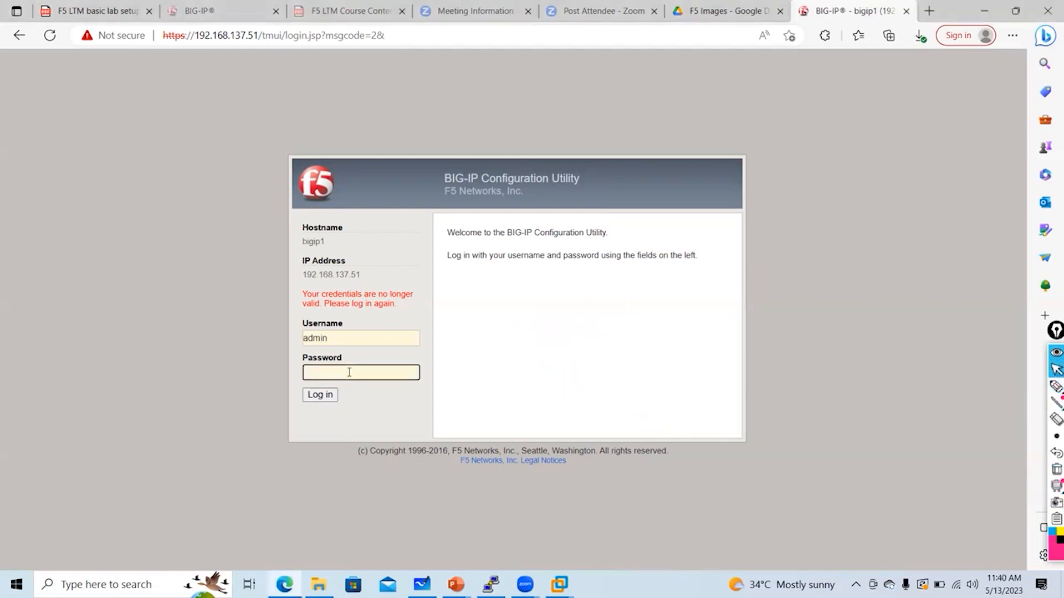
key(Return)
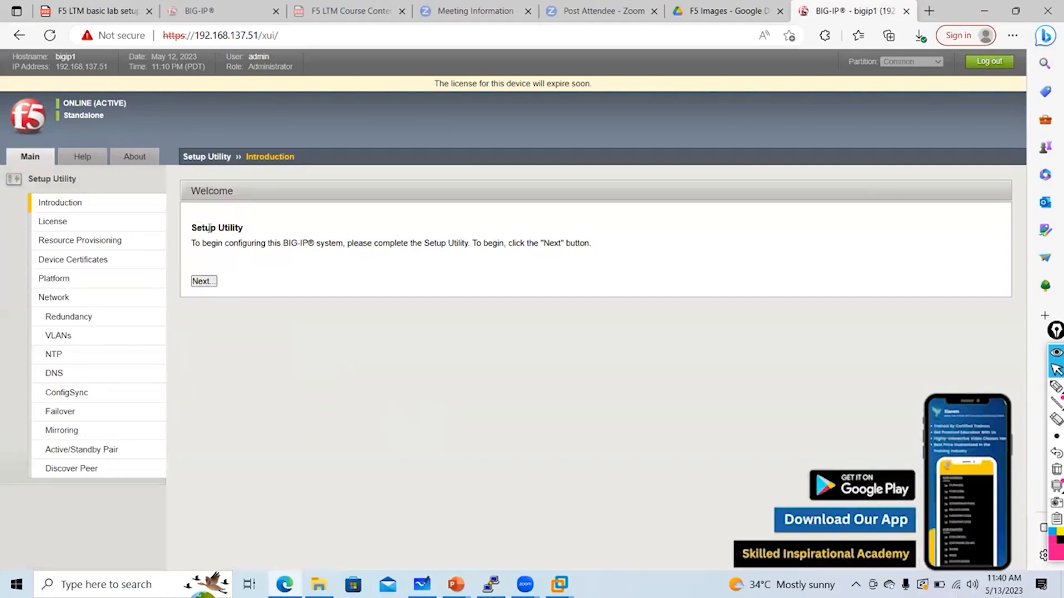
click(1056, 386)
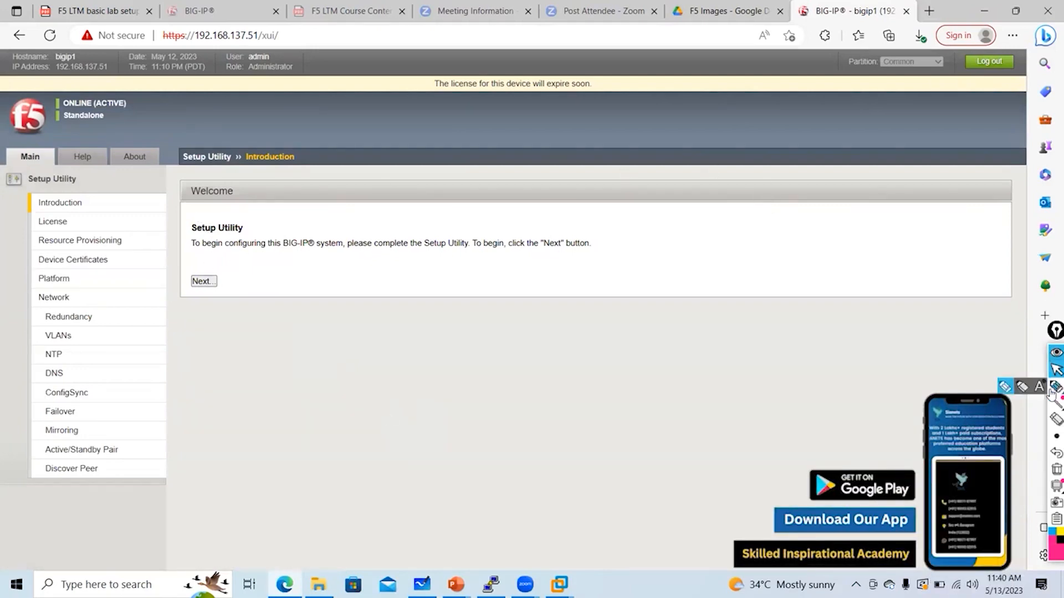
mouse_move(378, 104)
mouse_down()
mouse_move(369, 175)
mouse_move(385, 185)
mouse_up()
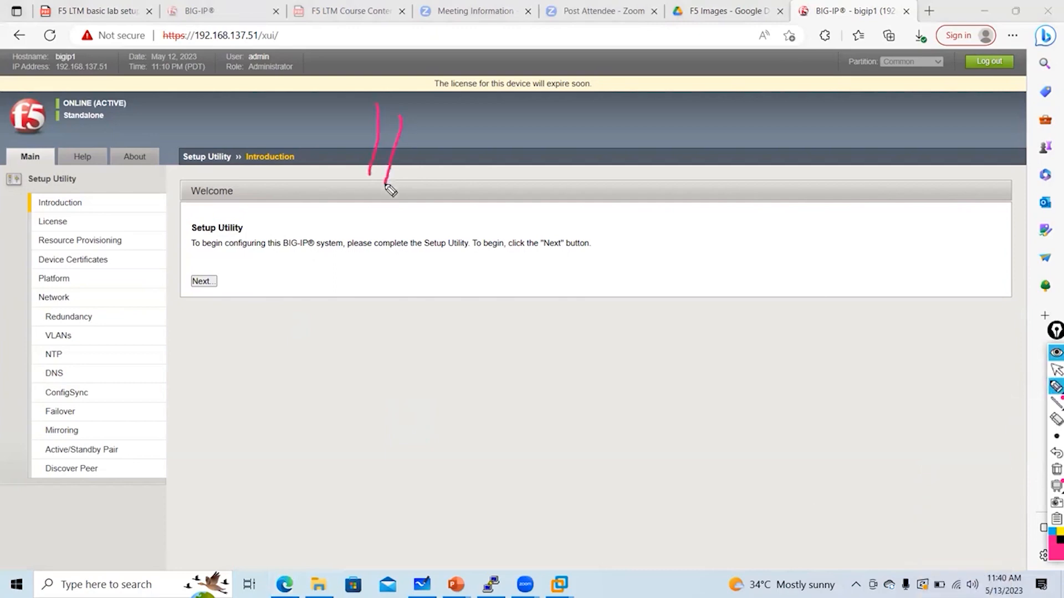
mouse_move(361, 147)
mouse_down()
mouse_move(372, 210)
mouse_move(447, 148)
mouse_up()
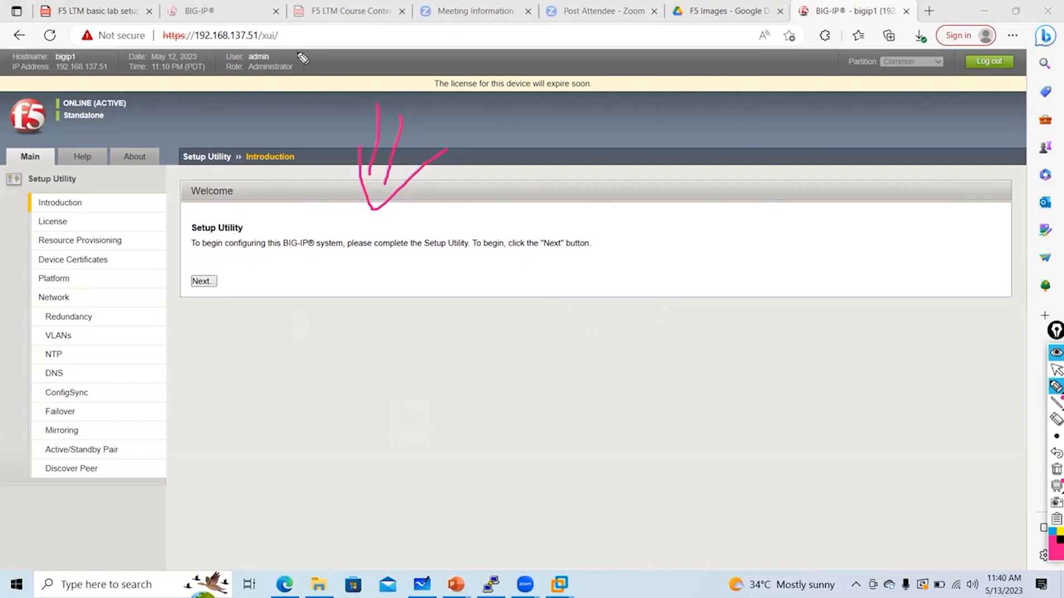
drag(283, 23, 299, 53)
drag(512, 273, 523, 291)
click(531, 274)
drag(527, 280, 549, 288)
mouse_move(557, 257)
mouse_down()
mouse_move(558, 295)
mouse_move(600, 285)
mouse_up()
click(585, 266)
click(585, 271)
mouse_move(610, 263)
mouse_down()
mouse_move(608, 285)
mouse_move(626, 285)
mouse_up()
mouse_move(644, 264)
mouse_down()
mouse_move(642, 284)
mouse_move(695, 284)
mouse_up()
click(680, 264)
mouse_move(712, 259)
mouse_down()
mouse_move(710, 284)
mouse_move(734, 282)
mouse_up()
click(723, 275)
drag(741, 266, 753, 284)
mouse_move(758, 265)
mouse_down()
mouse_move(766, 284)
mouse_move(817, 290)
mouse_up()
click(781, 274)
drag(732, 311, 731, 342)
drag(721, 327, 743, 326)
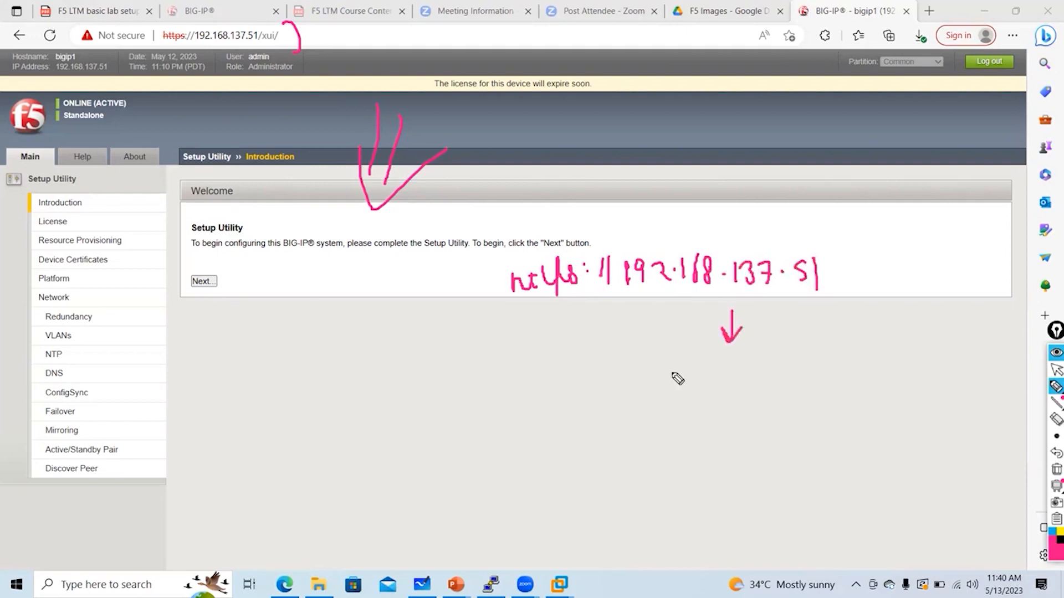
mouse_move(671, 372)
mouse_down()
mouse_move(692, 402)
mouse_move(726, 398)
mouse_up()
click(693, 385)
drag(731, 388, 756, 399)
drag(769, 410, 764, 438)
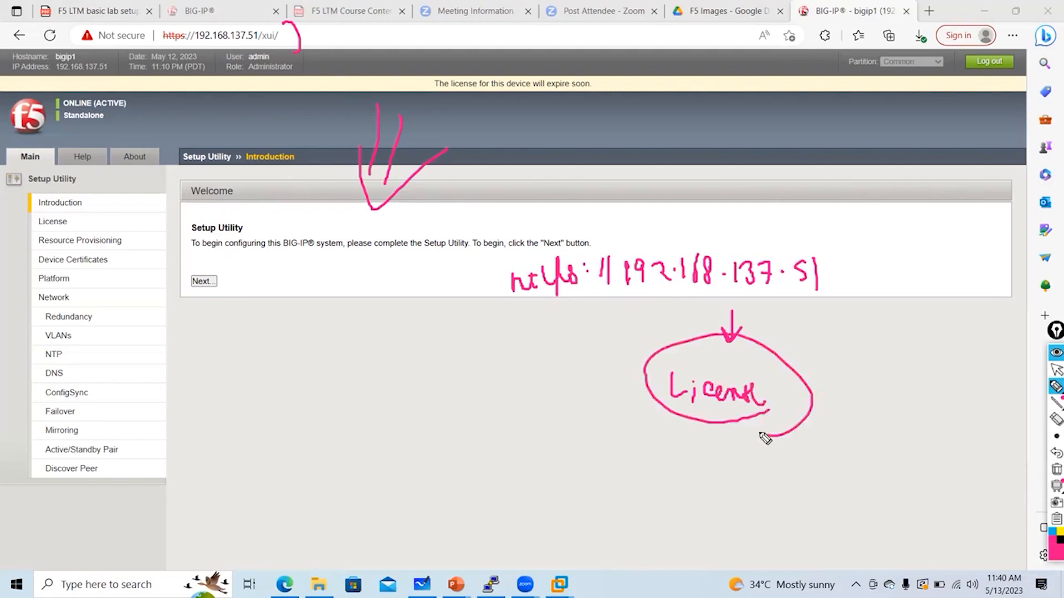
mouse_move(500, 305)
mouse_down()
mouse_move(826, 290)
mouse_move(847, 211)
mouse_move(498, 233)
mouse_move(502, 301)
mouse_up()
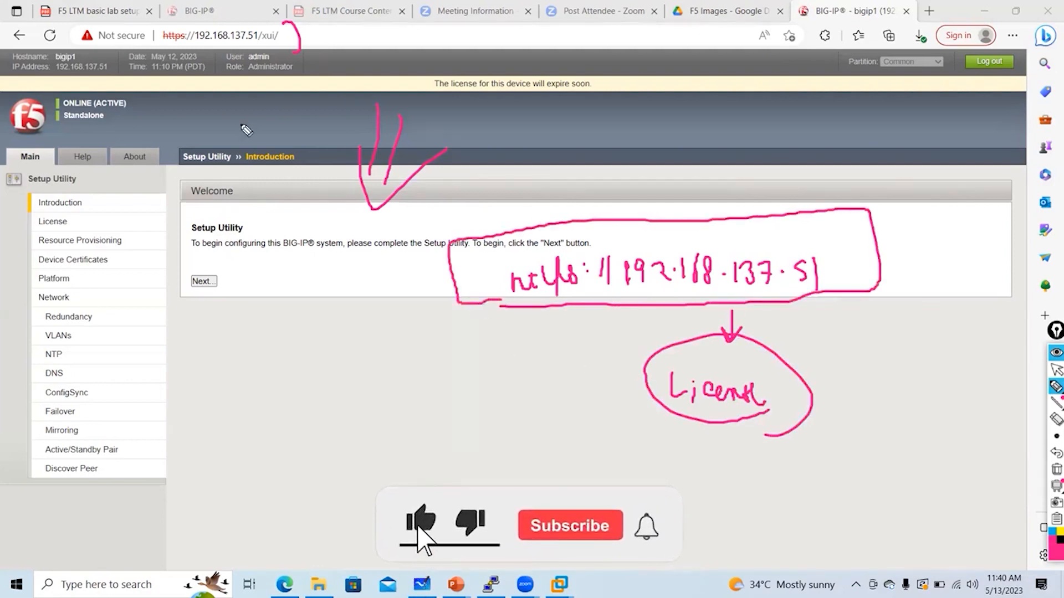
drag(232, 101, 264, 114)
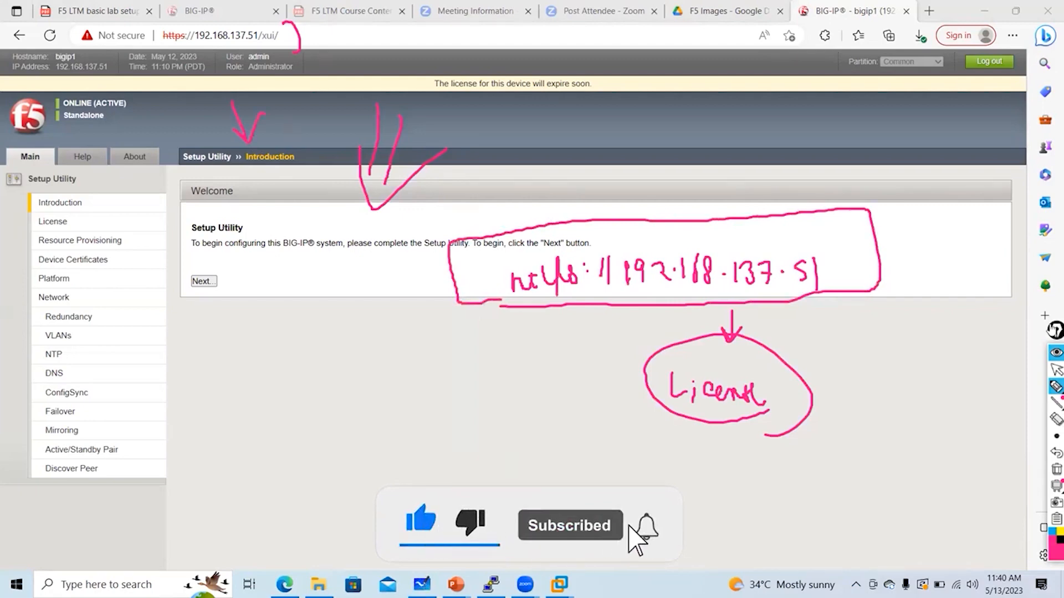